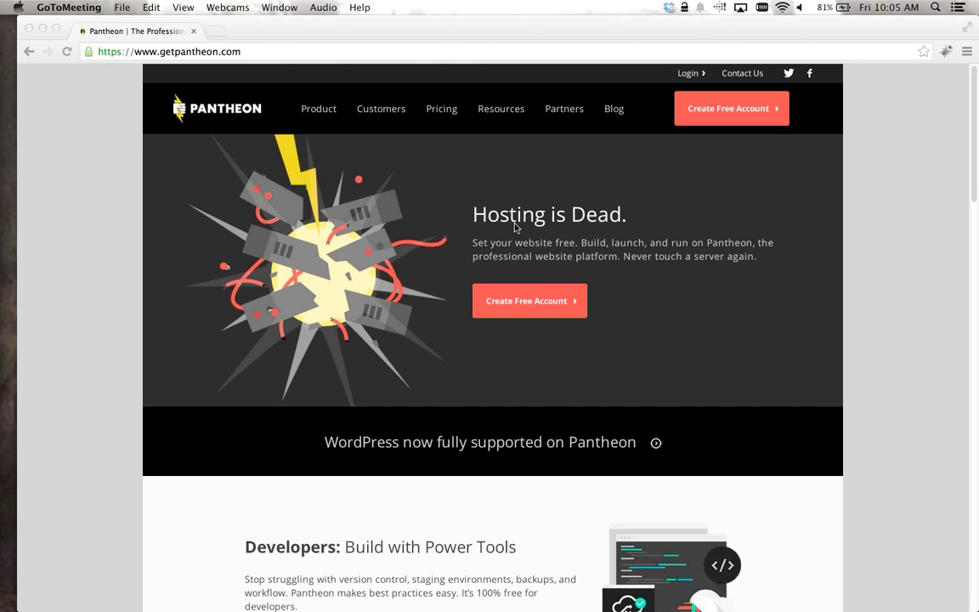
Log in to Pantheon with the autofilled credentials to reach the Your Sites & Account page
left_click(687, 73)
left_click(686, 74)
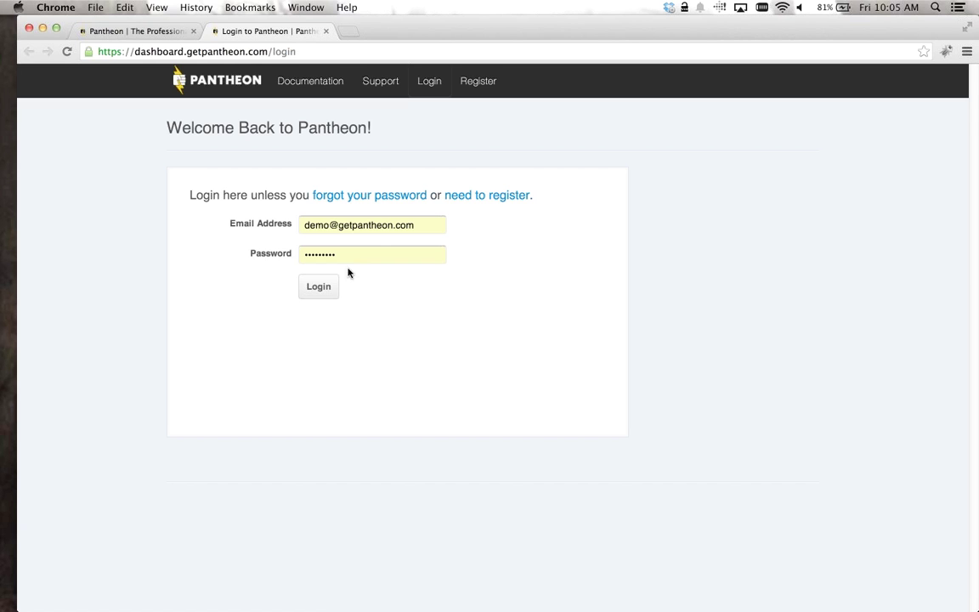
left_click(315, 291)
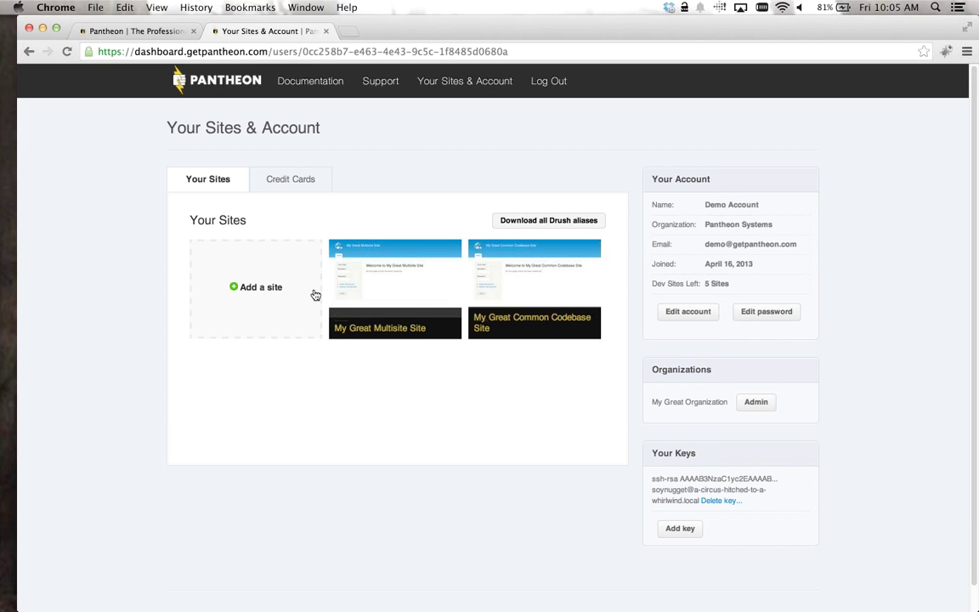
Start a new site and name it 'My Great Campaign We', removing the mistyped letters
left_click(268, 292)
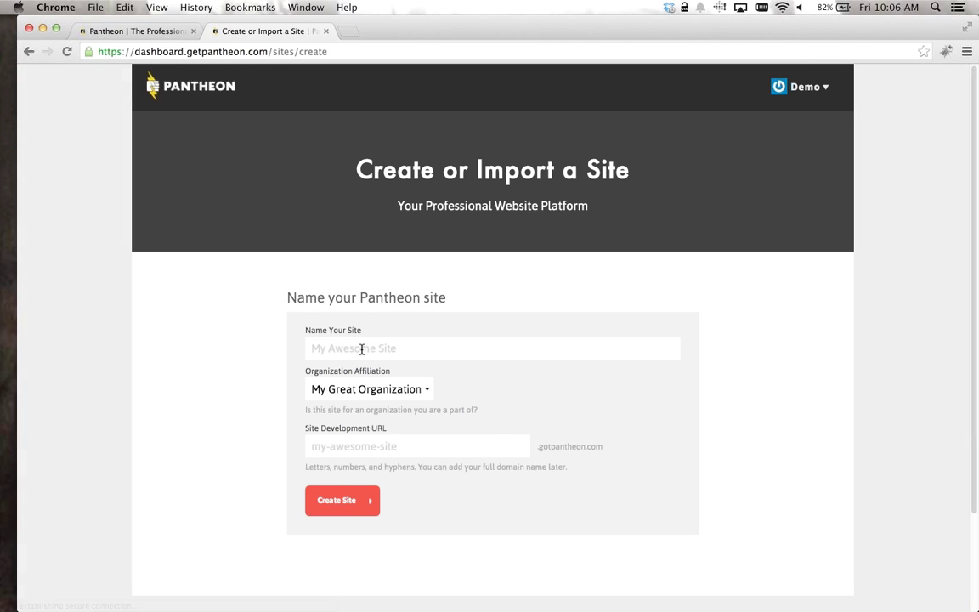
left_click(362, 349)
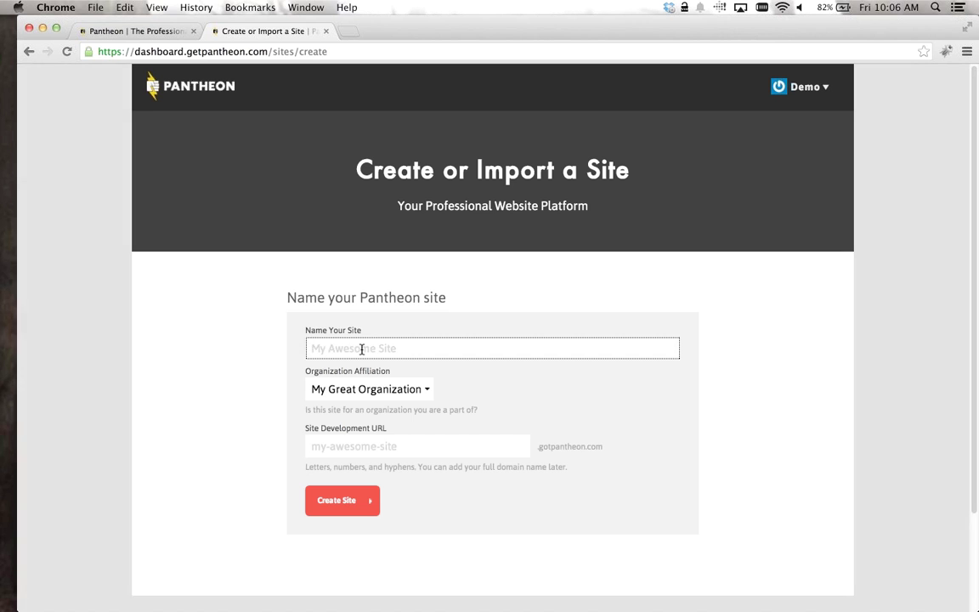
type("My Great Campaign Wesb")
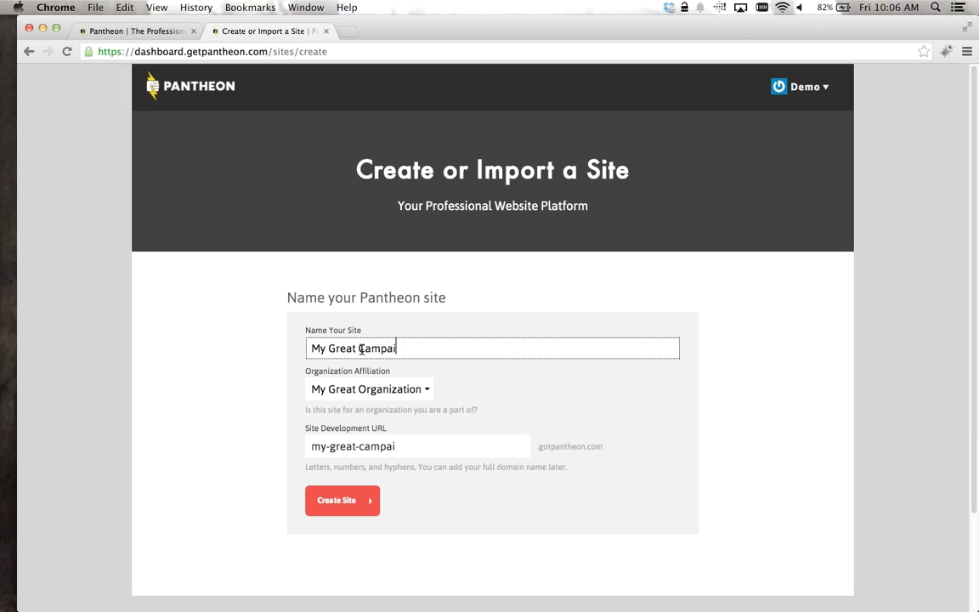
key("BackSpace")
key("BackSpace")
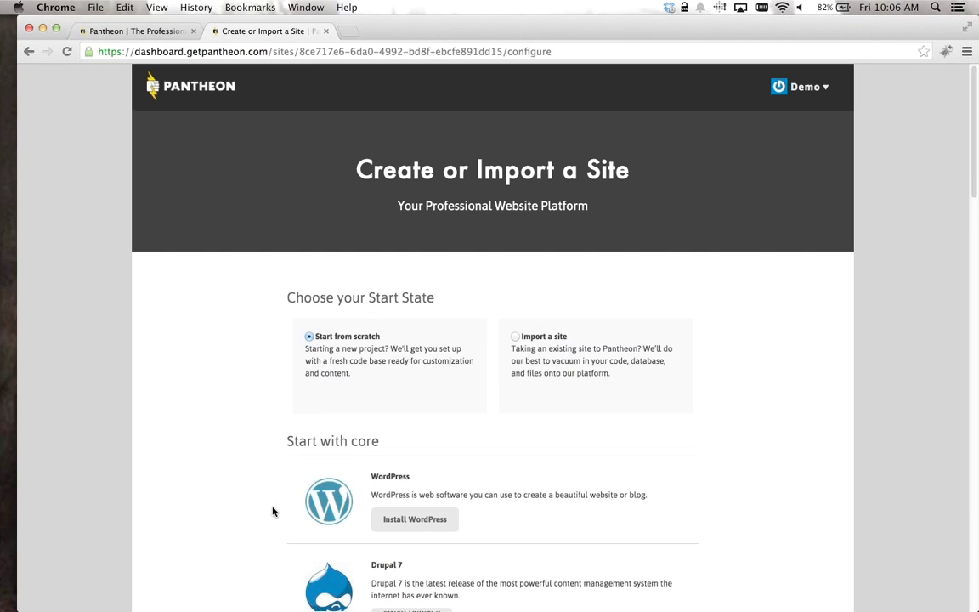
Browse the distributions, then choose Drupal 7 as the site's start state and let spinup finish
scroll(280, 510, "down", 3)
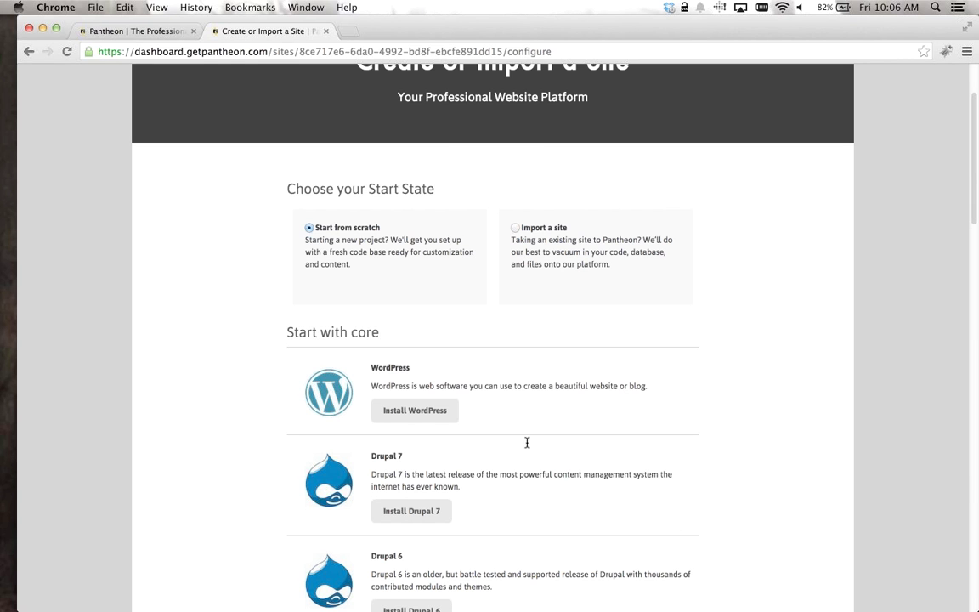
scroll(595, 376, "down", 15)
left_click_drag(673, 374, 321, 321)
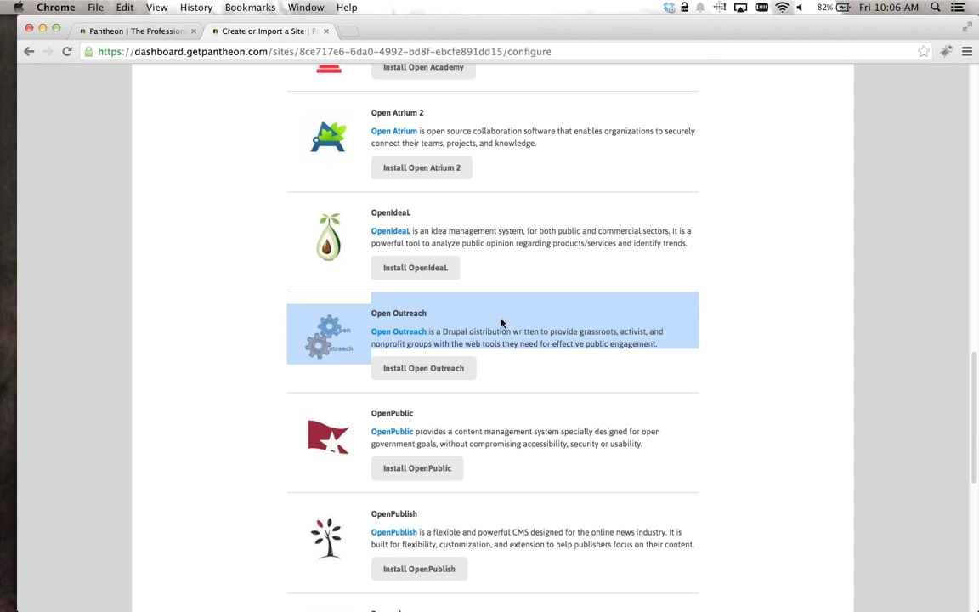
left_click(552, 334)
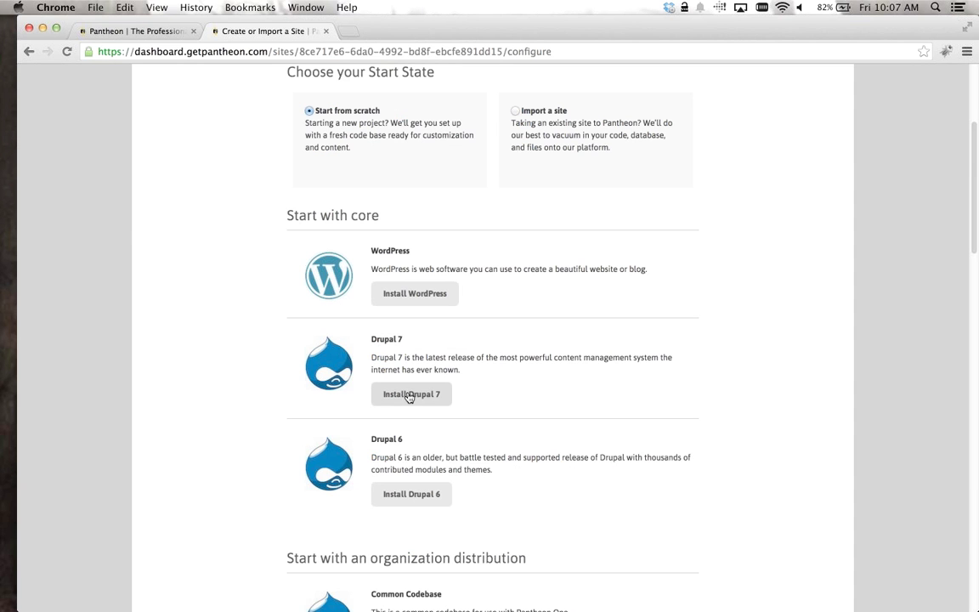
left_click(415, 394)
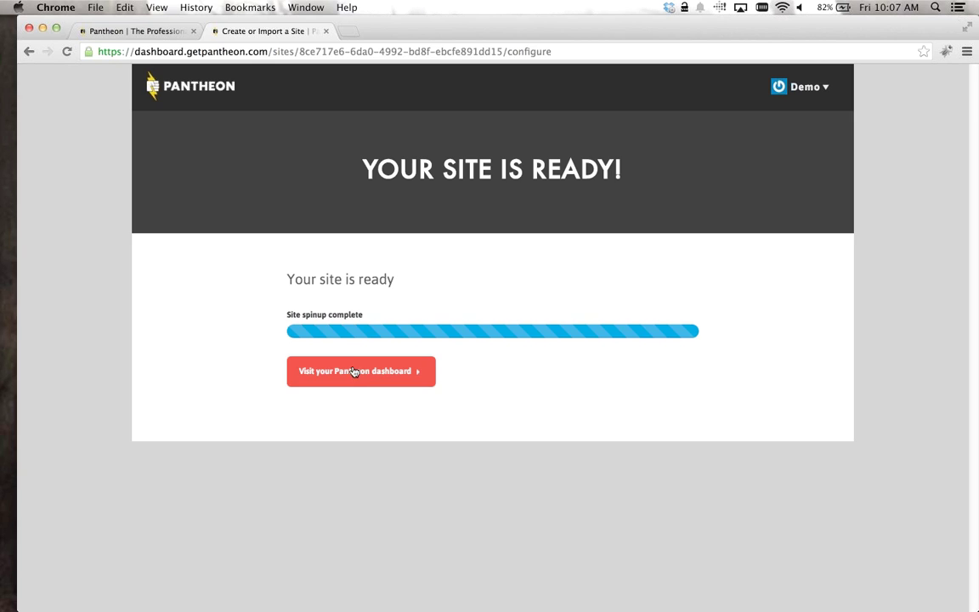
Go to the My Great Campaign Website dashboard and open its Dev environment site
left_click(359, 373)
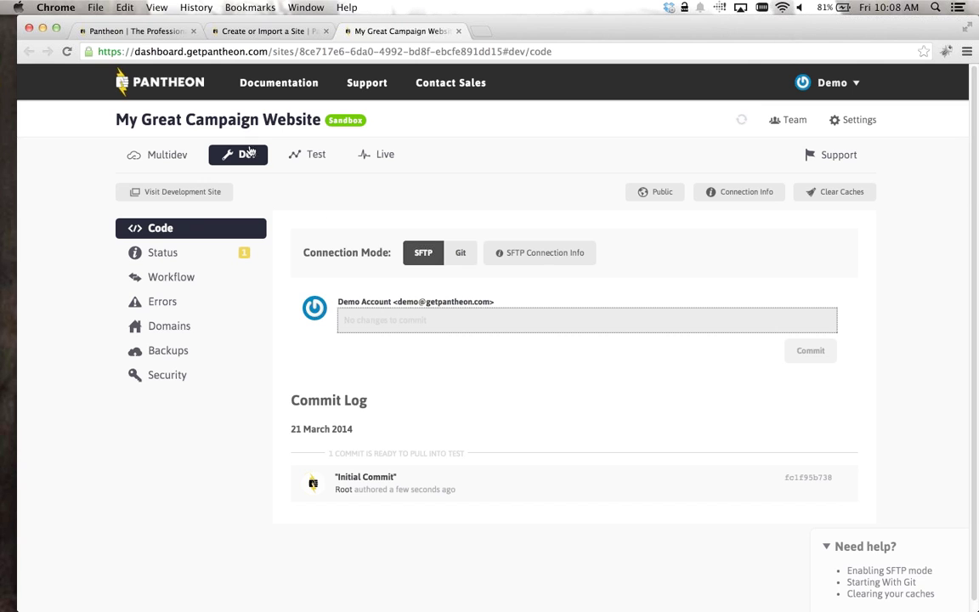
left_click(188, 196)
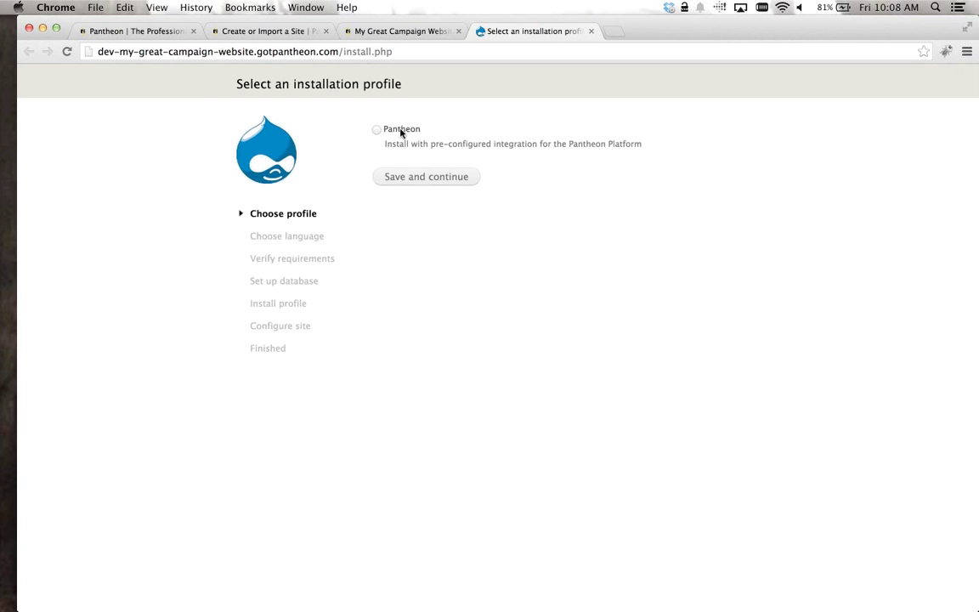
Choose the Pantheon installation profile and continue past the English language step
left_click(391, 129)
left_click(411, 177)
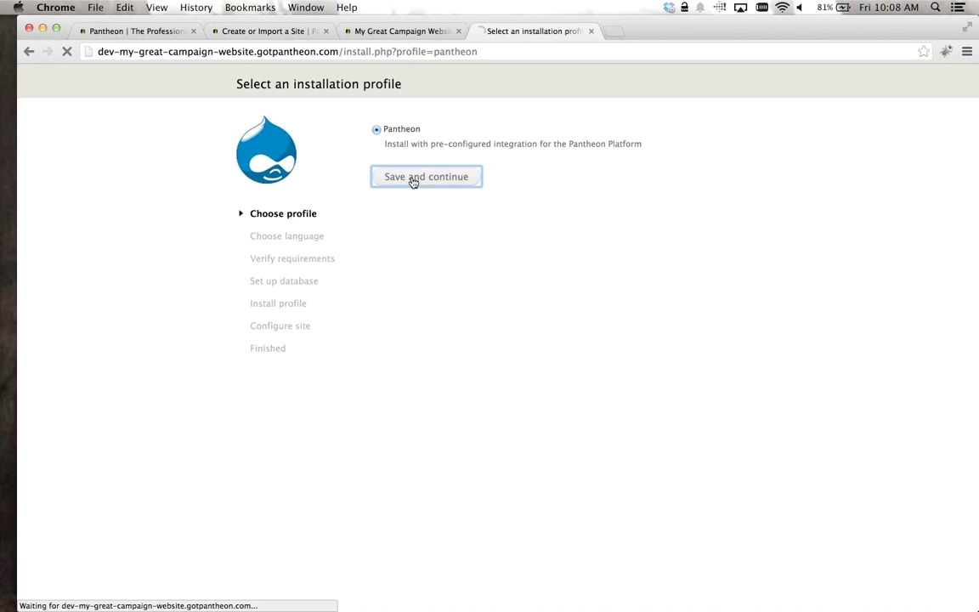
left_click(414, 183)
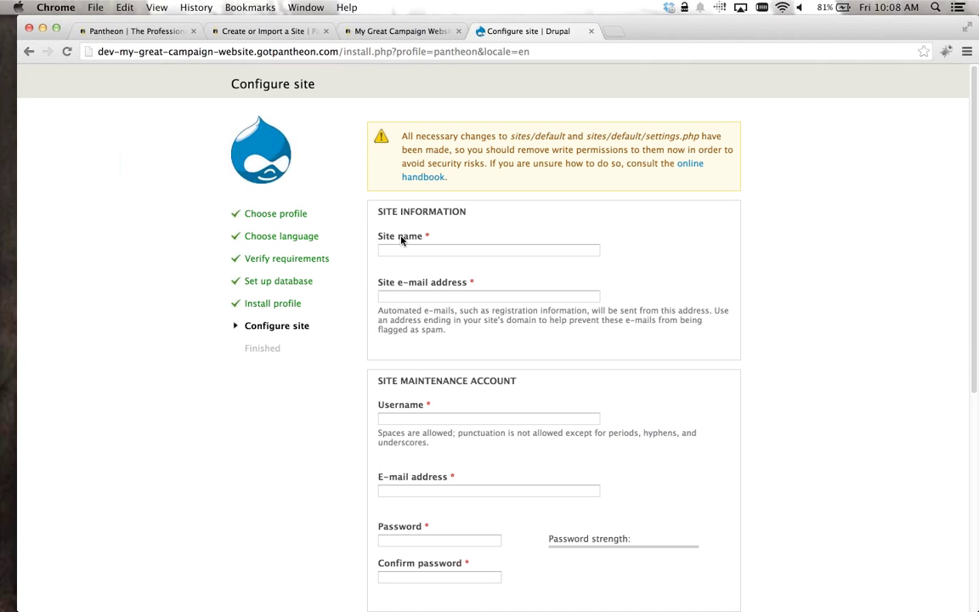
Enter 'My Great Campaign Website' as the site name and accept the autofilled site e-mail
left_click(387, 249)
type("My Great")
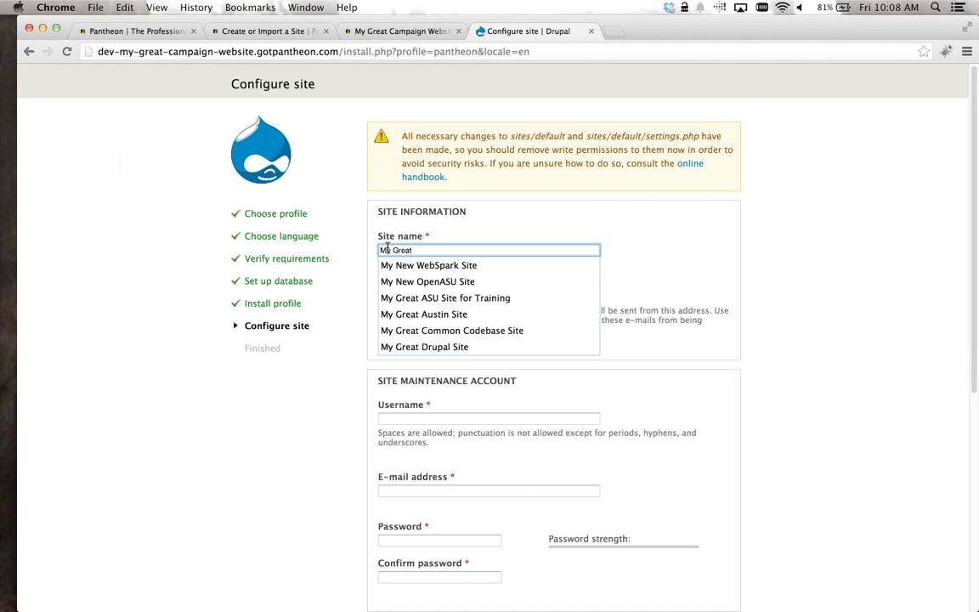
type(" Campaign Website")
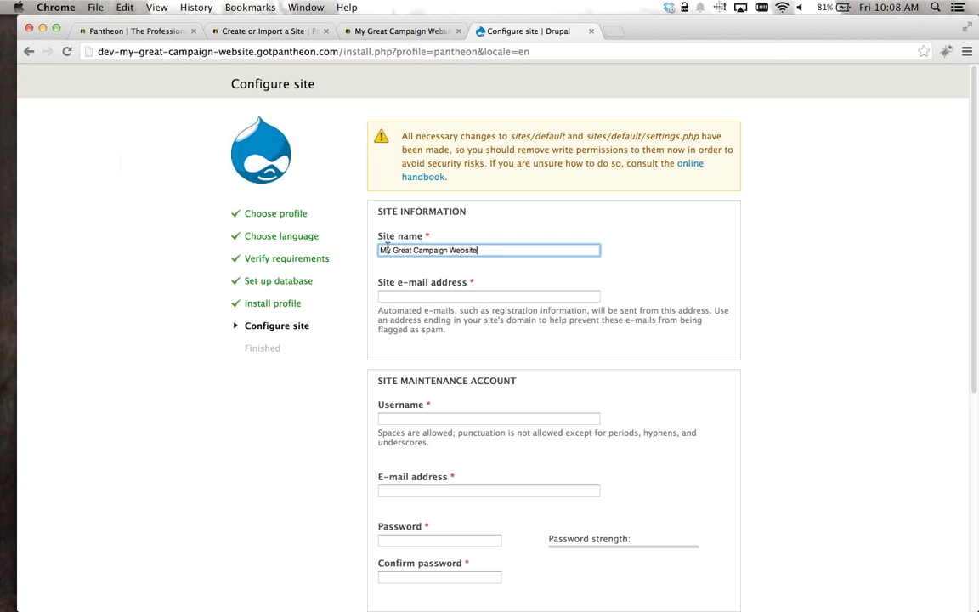
key("Tab")
key("Down")
key("Return")
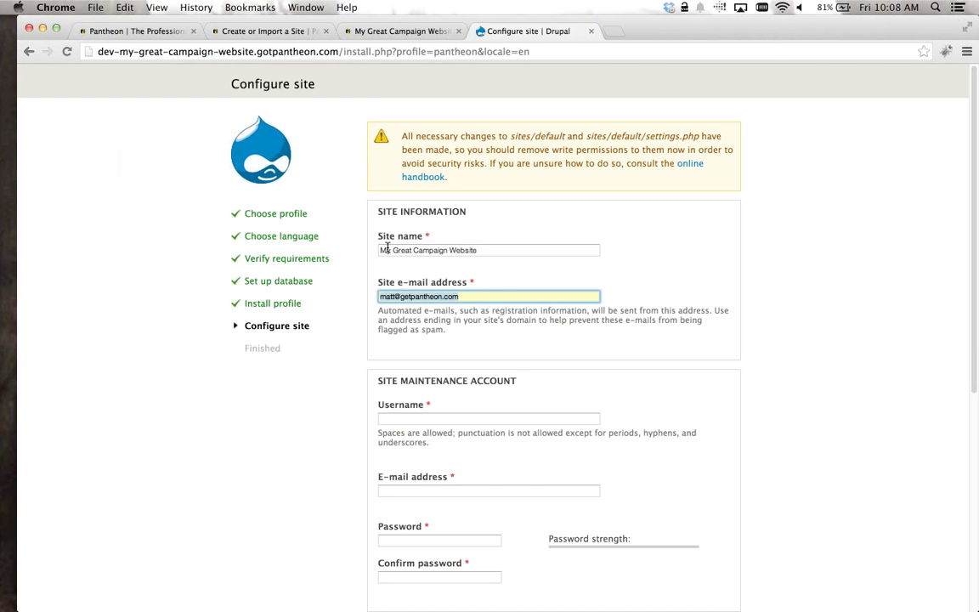
Create the 'admin' maintenance account with its password, finish installing, and visit the new site
key("Tab")
type("admin")
key("Tab")
type("p")
key("Tab")
type("p")
scroll(403, 601, "down", 10)
left_click(423, 568)
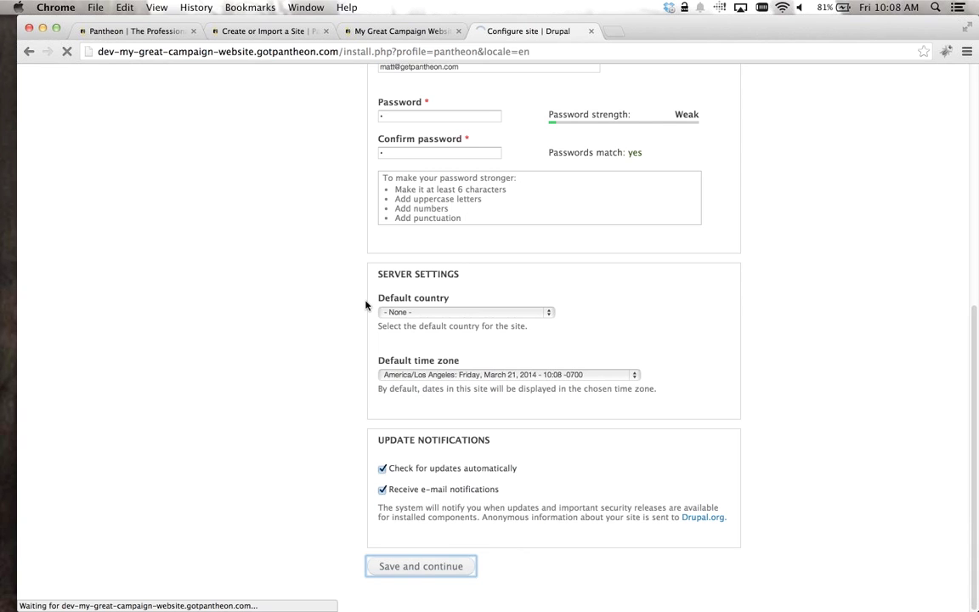
left_click(389, 218)
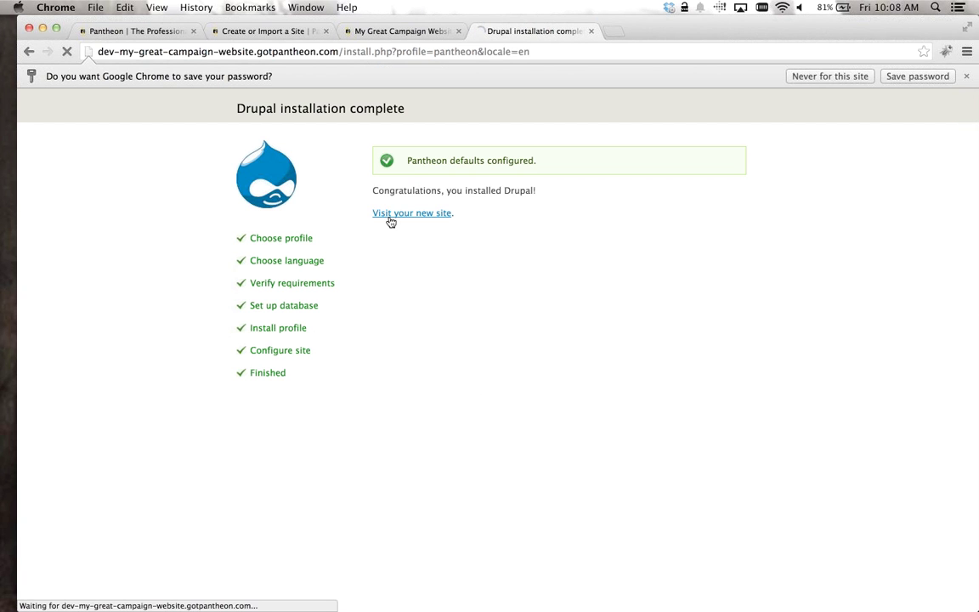
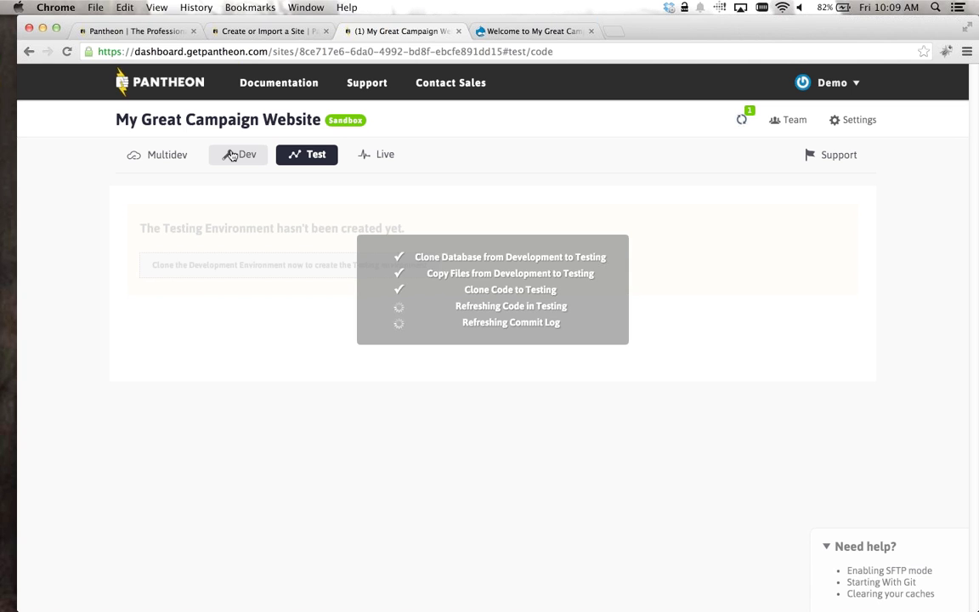
Check the Dev environment's initial commit, then return to Test while its code refreshes
left_click(231, 156)
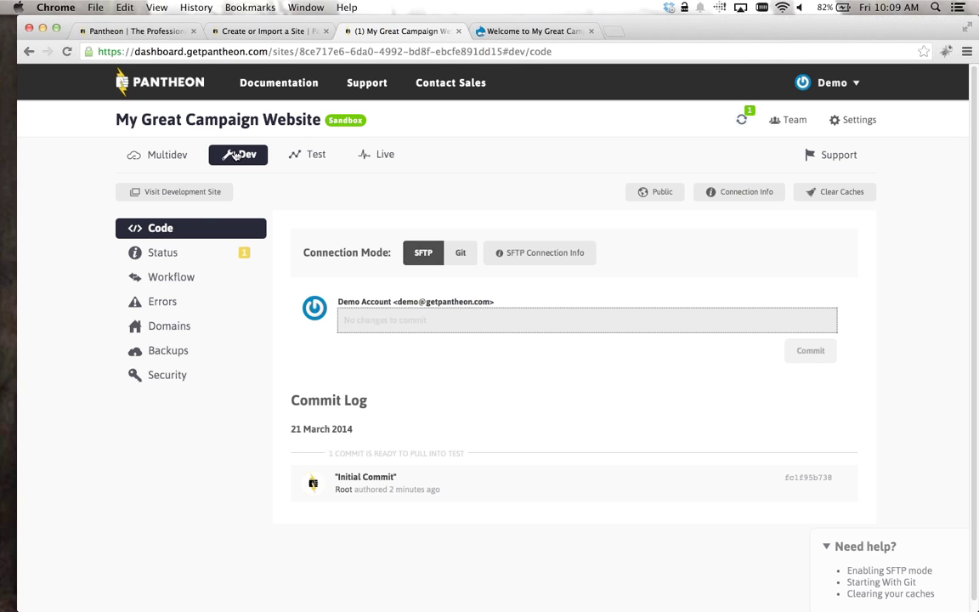
left_click(302, 156)
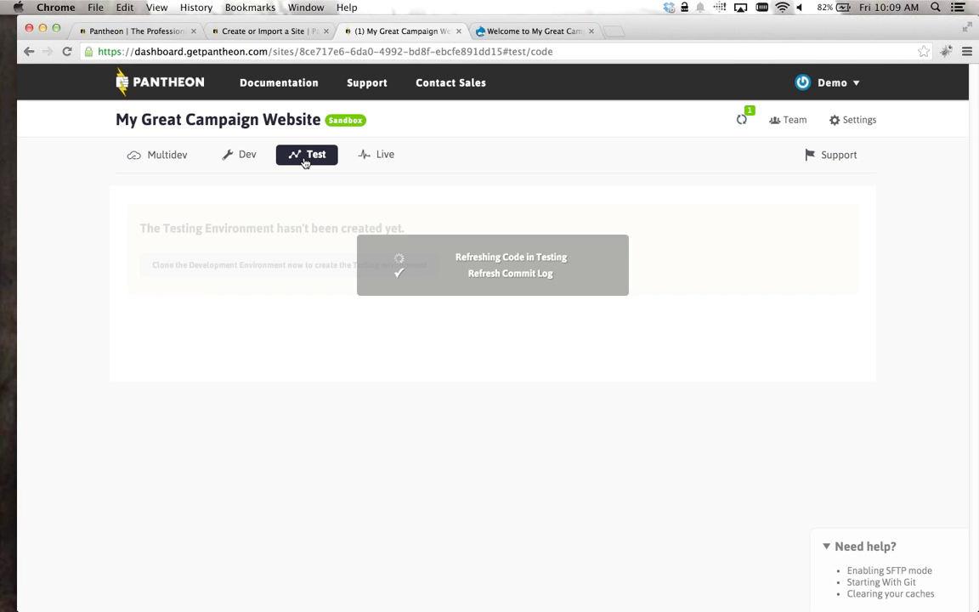
Create the Live environment by cloning Testing, then go back to Dev's code panel
left_click(365, 156)
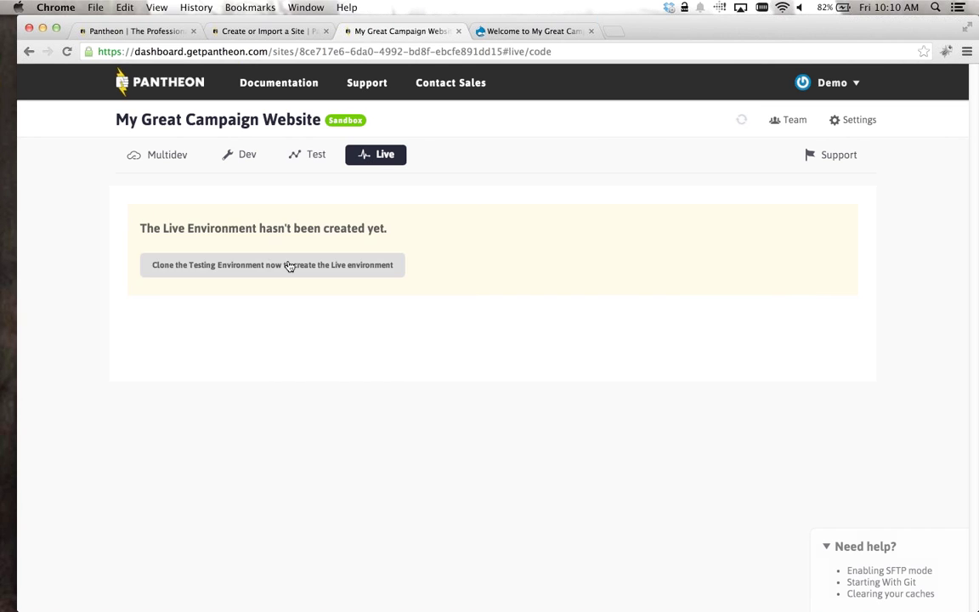
left_click(291, 266)
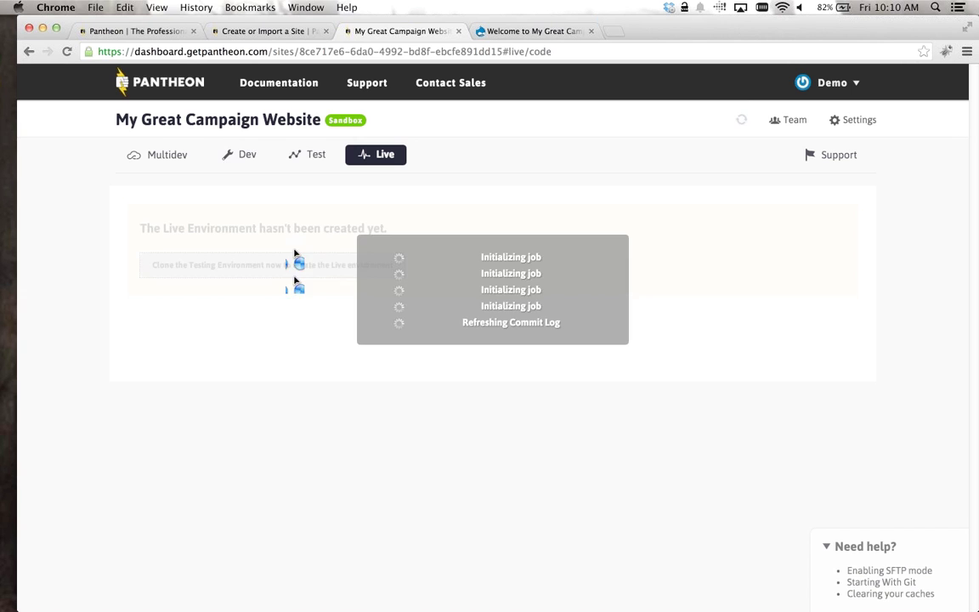
left_click(240, 158)
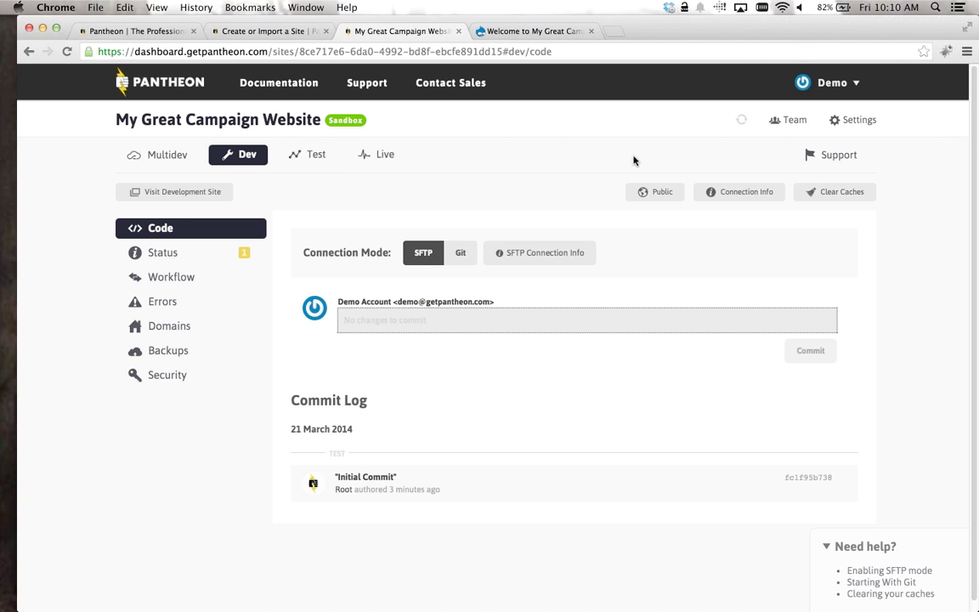
View Dev's connection info, then copy the SFTP host address from the SFTP instructions
left_click(722, 192)
left_click_drag(663, 266, 853, 272)
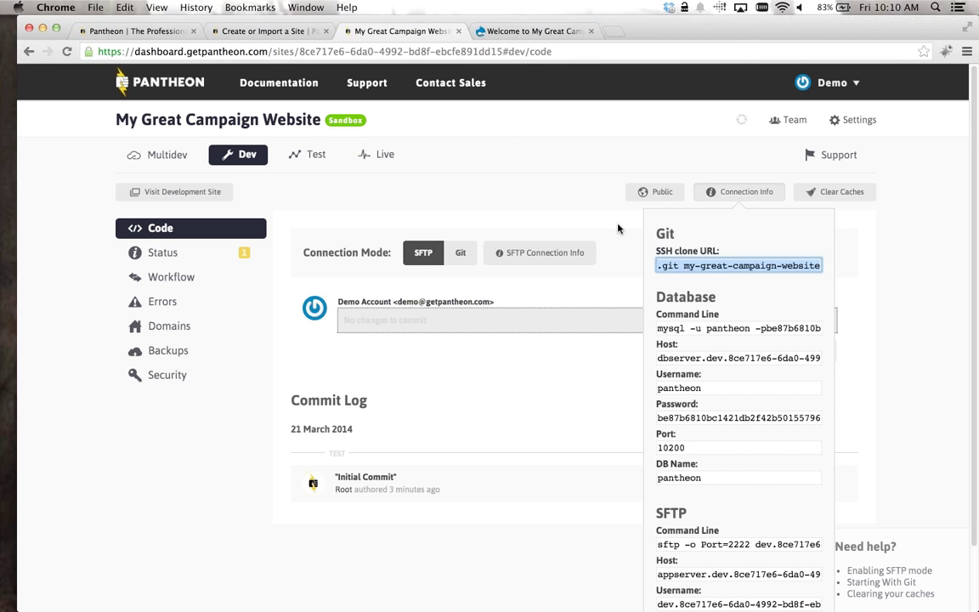
left_click(544, 162)
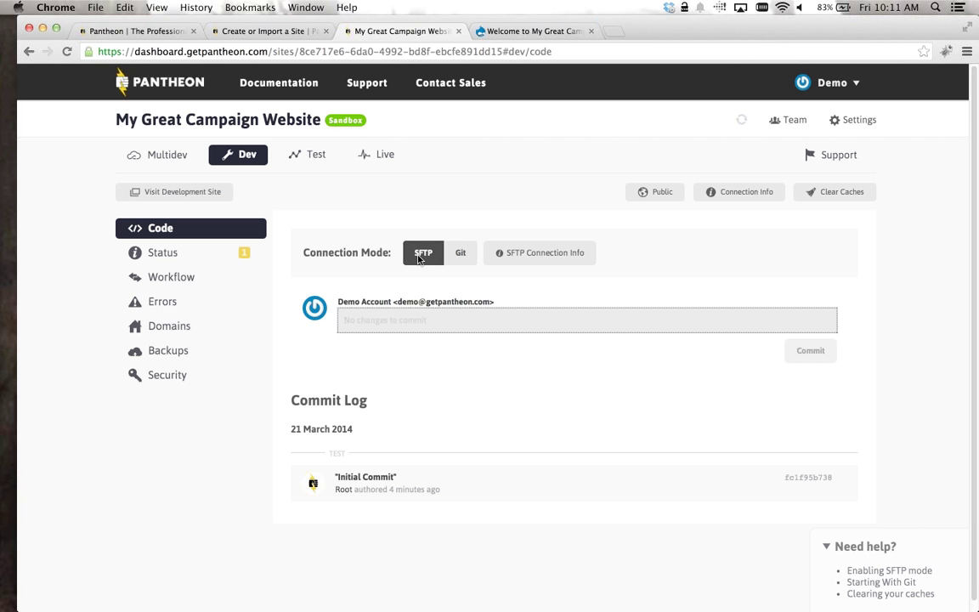
left_click(531, 252)
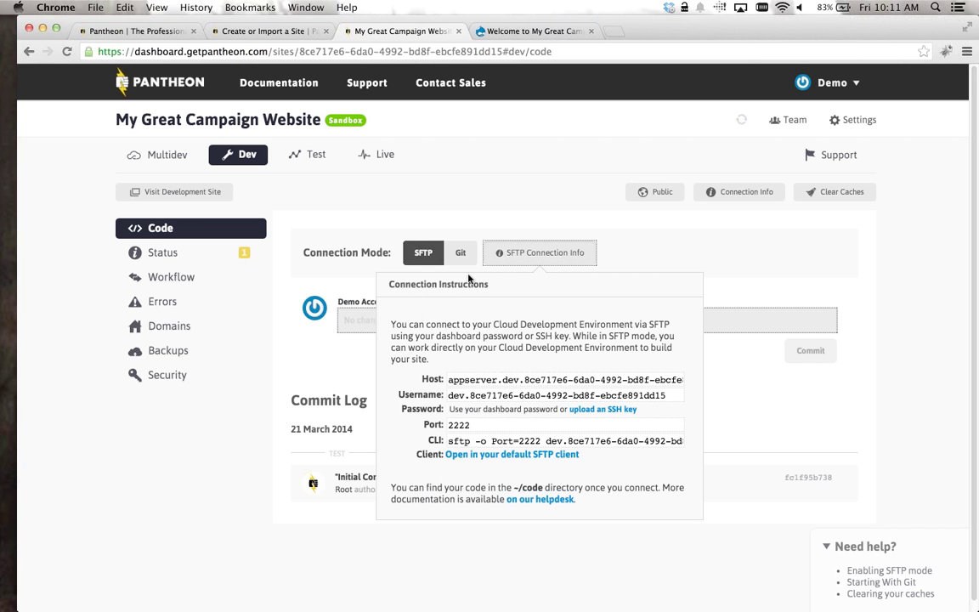
left_click(548, 380)
key("super+c")
In Transmit's SFTP form, paste the Dev host as server and the SFTP username
mouse_move(17, 353)
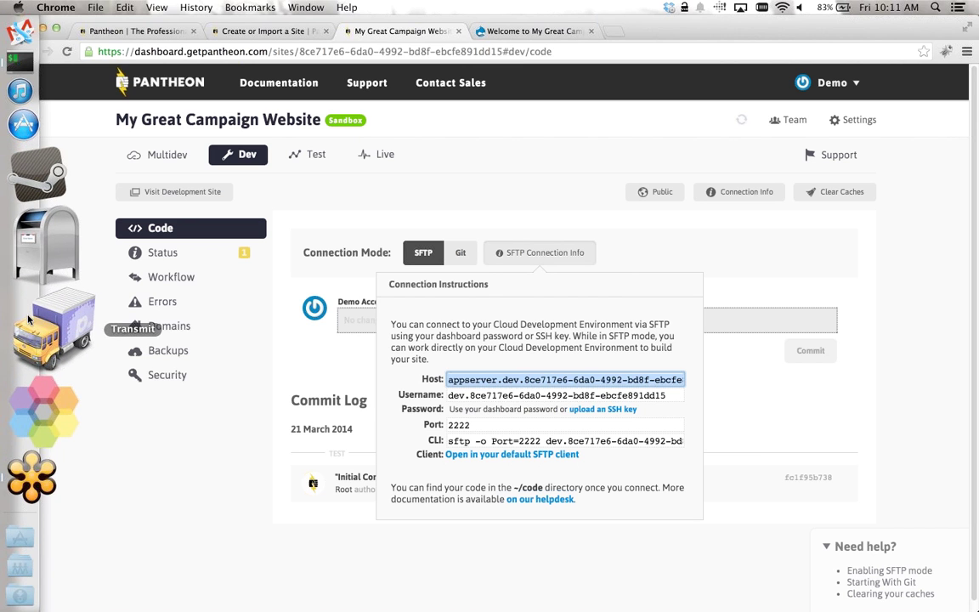
left_click(28, 318)
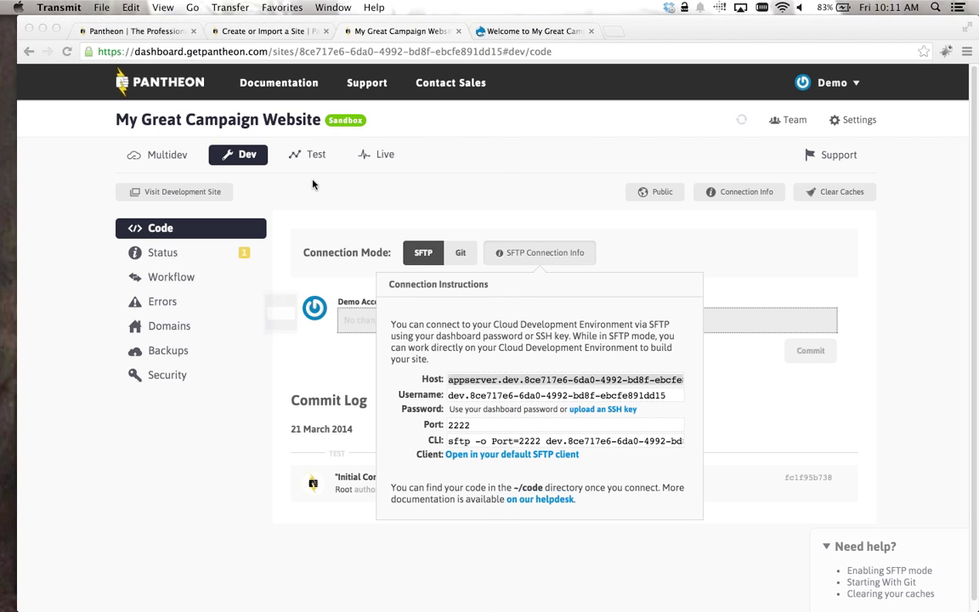
key("super+v")
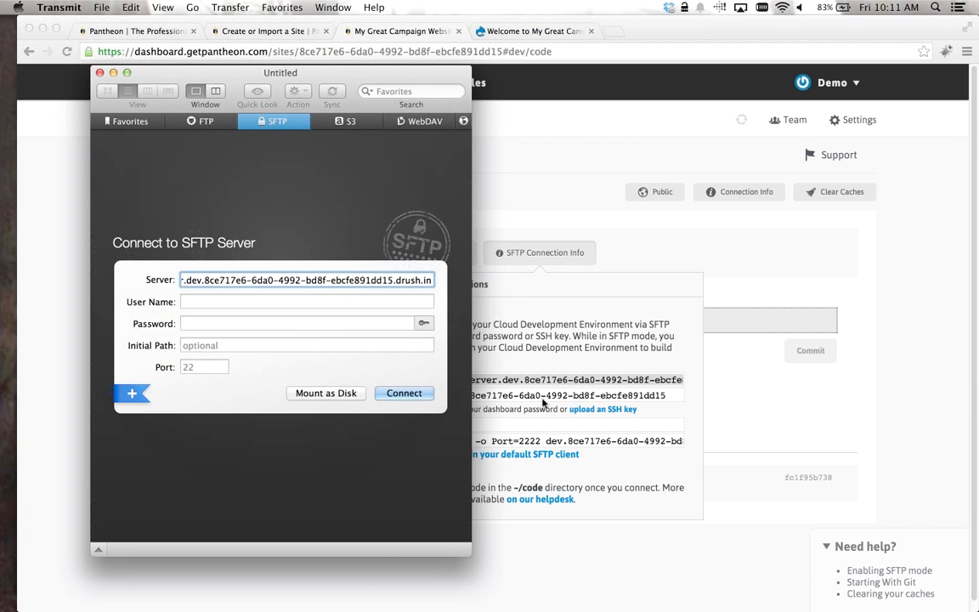
left_click(491, 361)
key("super+c")
key("super+Tab")
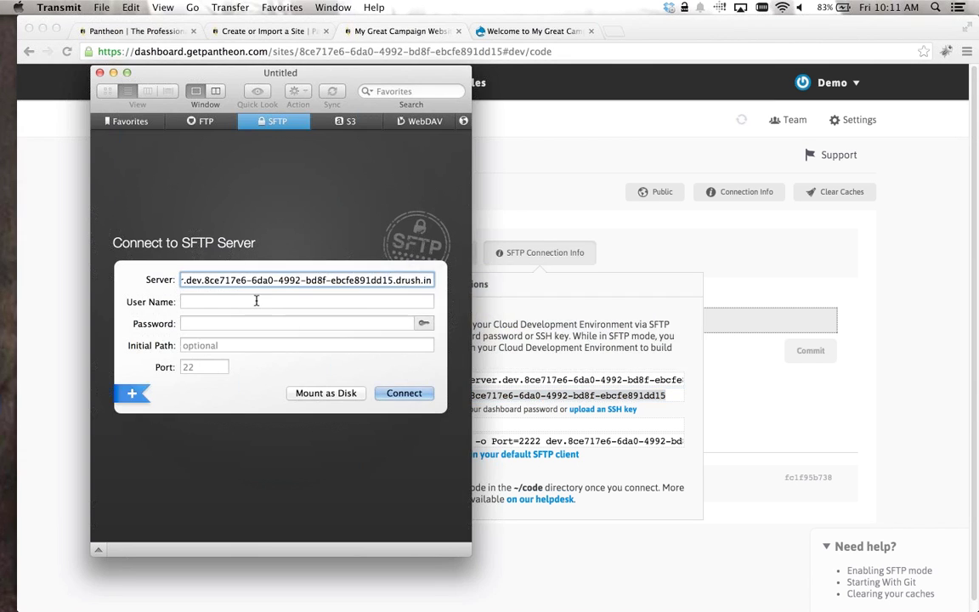
key("Tab")
key("super+v")
Enter the account password, set port 2222, clear the initial path, connect, and open the code folder
left_click(338, 324)
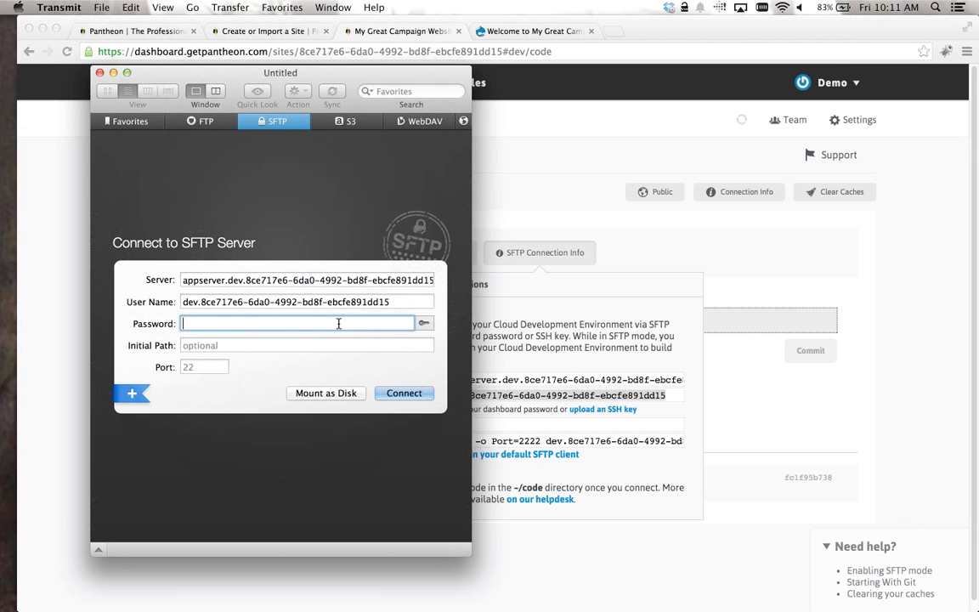
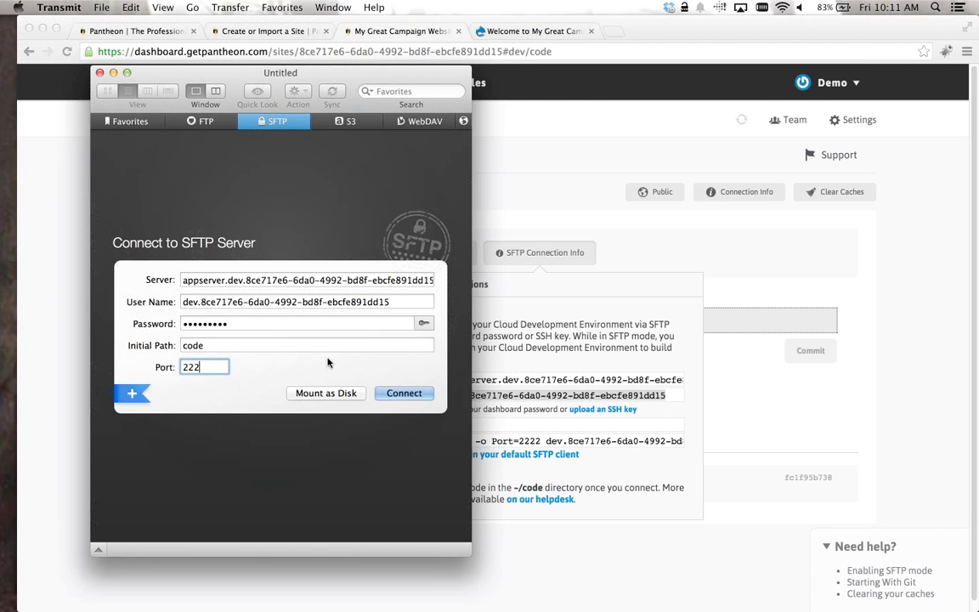
double_click(282, 343)
key("BackSpace")
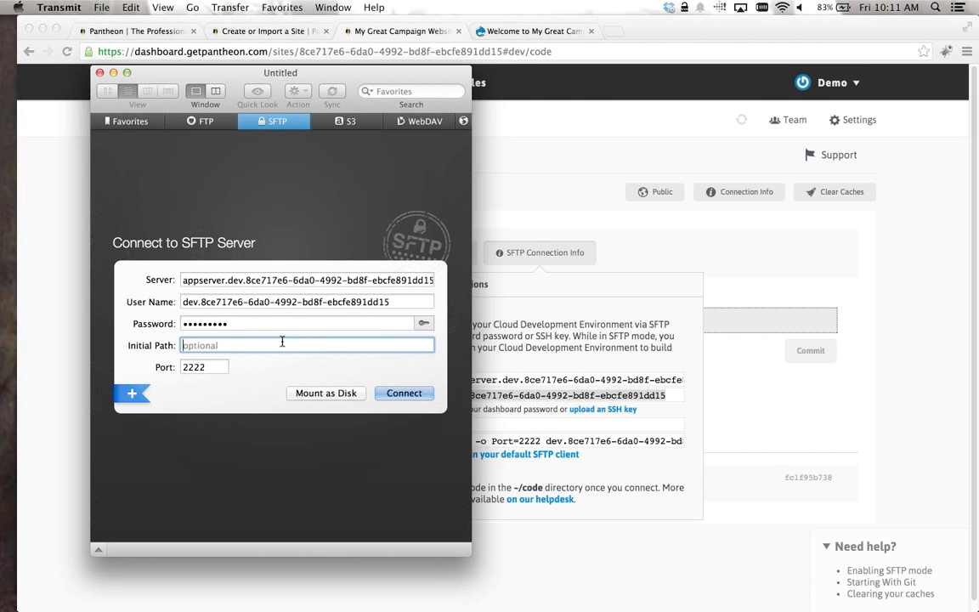
left_click(395, 393)
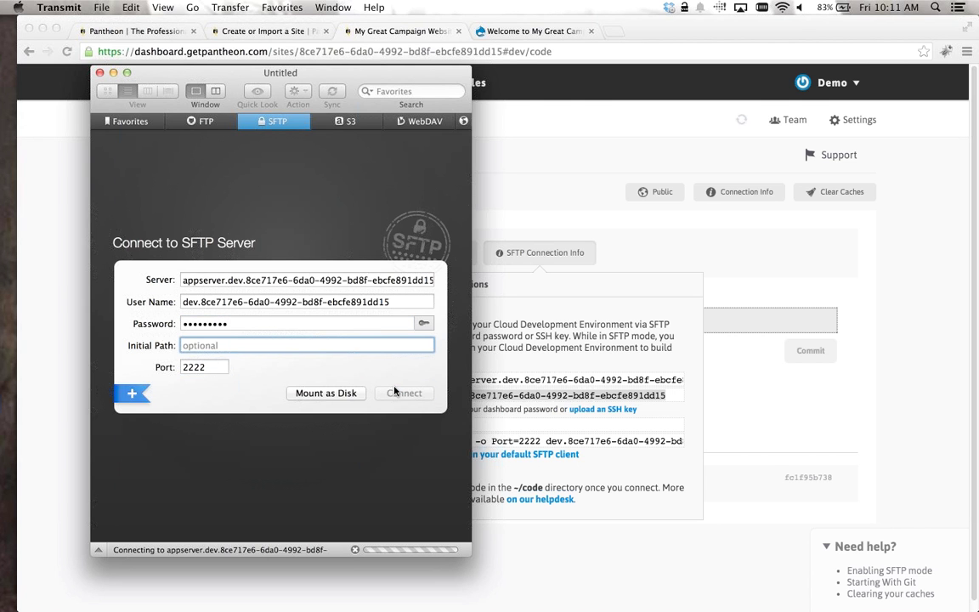
left_click(136, 191)
double_click(136, 191)
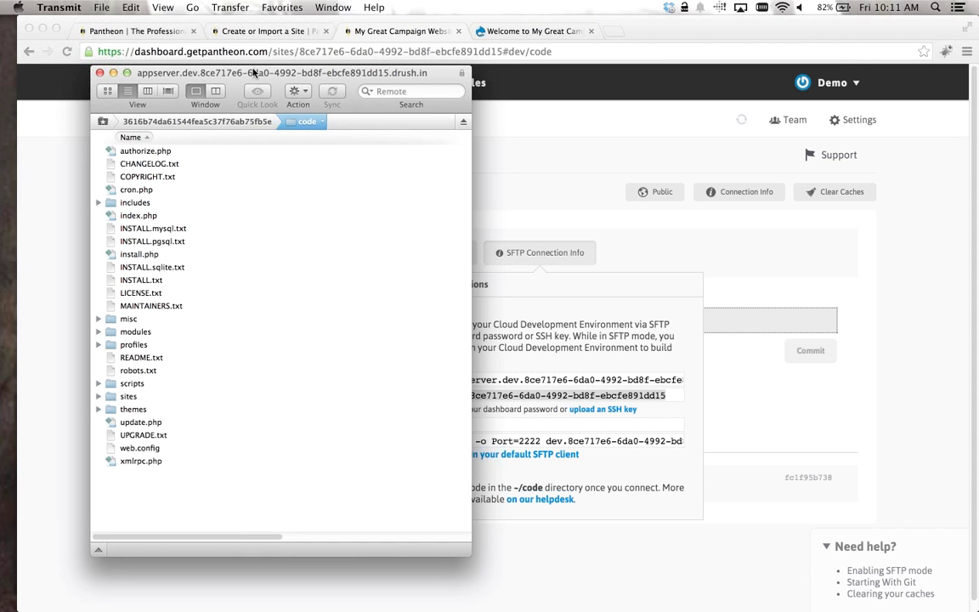
Open themes/bartik/css/colors.css for editing and compare with the site's current blue header
left_click_drag(254, 72, 224, 70)
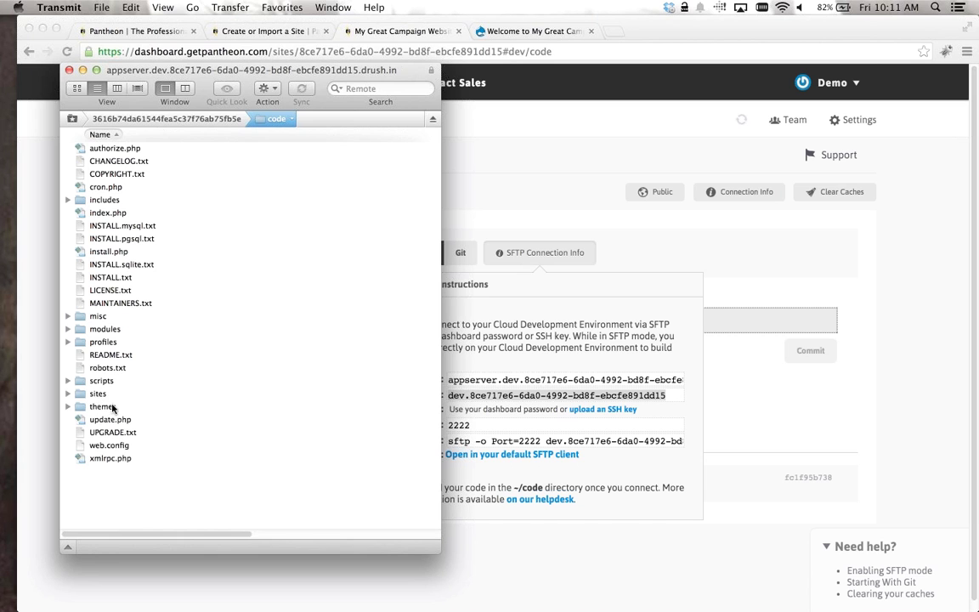
double_click(100, 406)
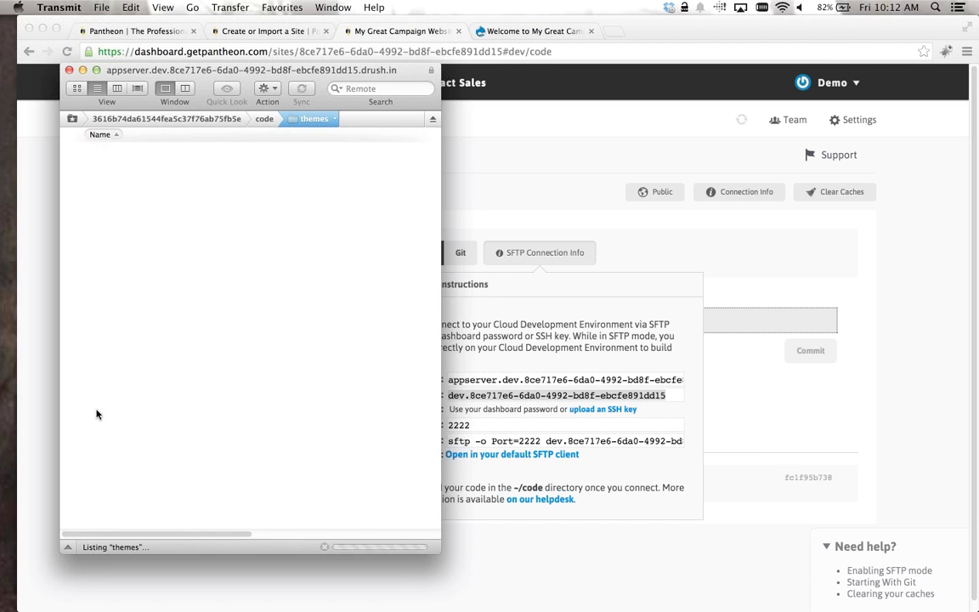
double_click(93, 148)
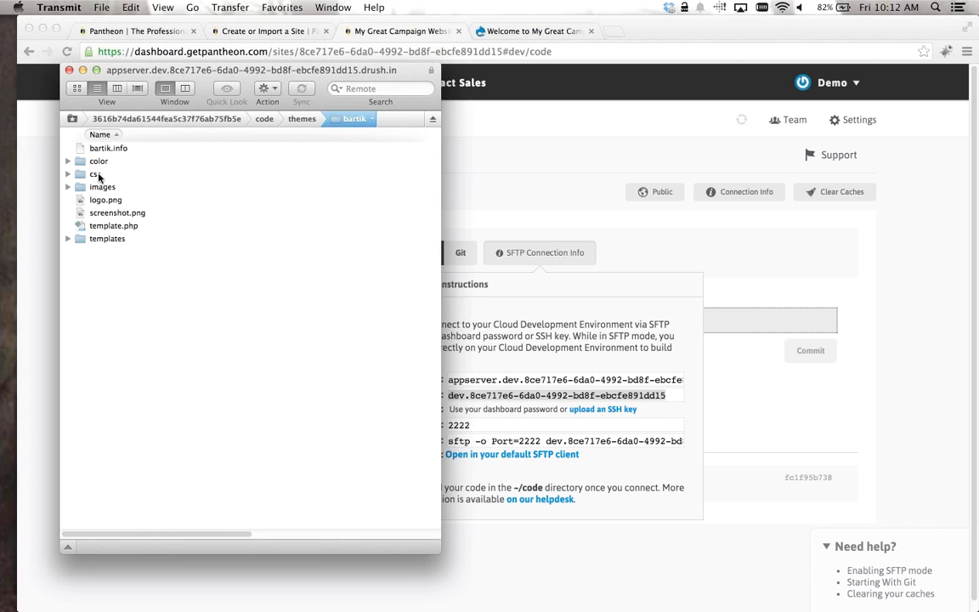
double_click(96, 173)
right_click(111, 148)
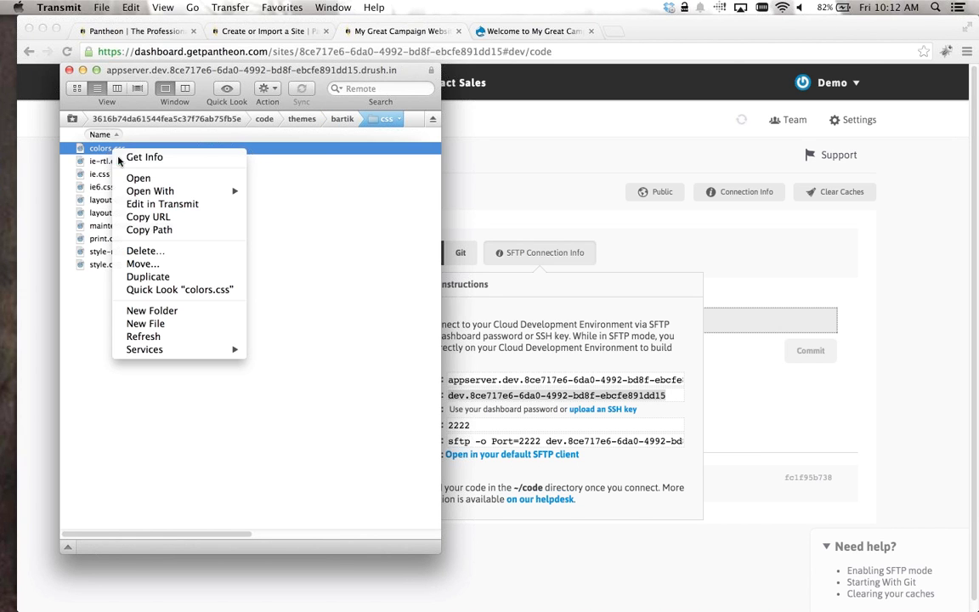
left_click(135, 205)
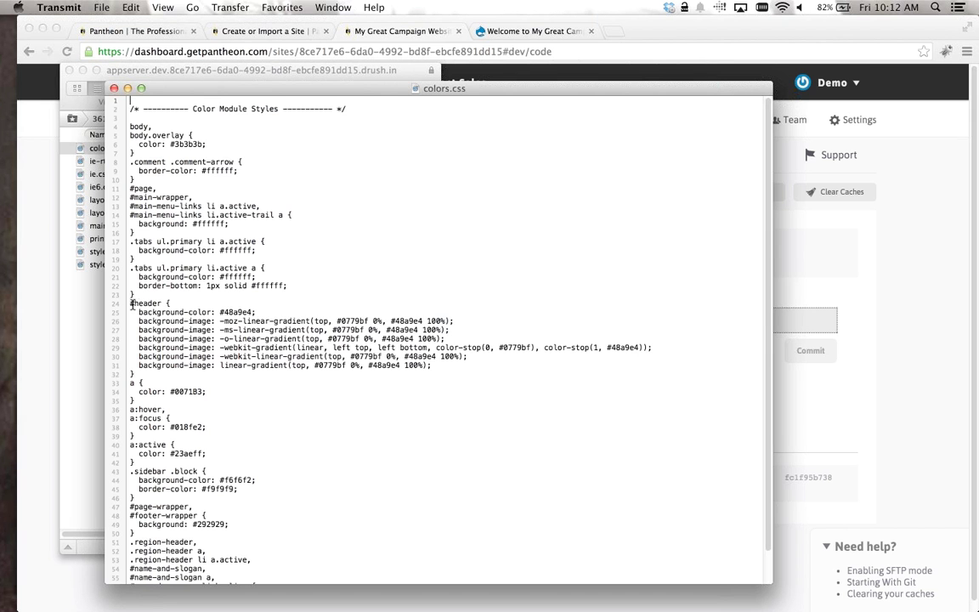
left_click_drag(130, 301, 160, 380)
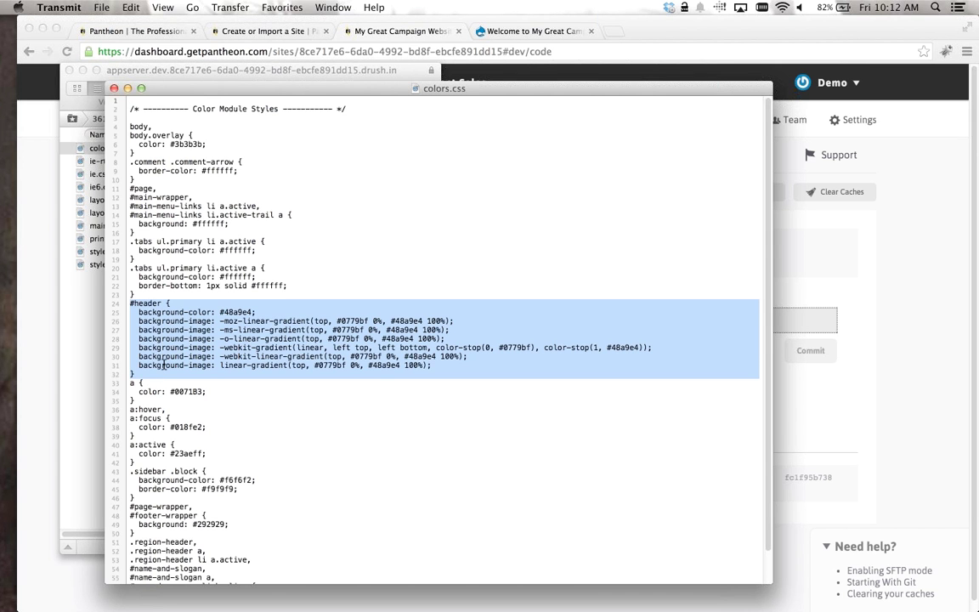
left_click(394, 370)
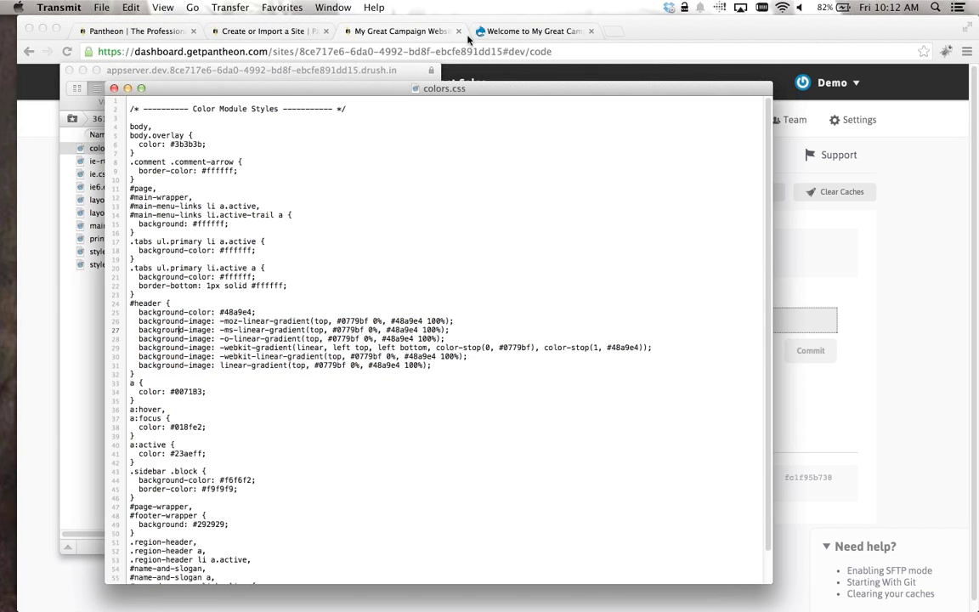
left_click(473, 26)
left_click(521, 33)
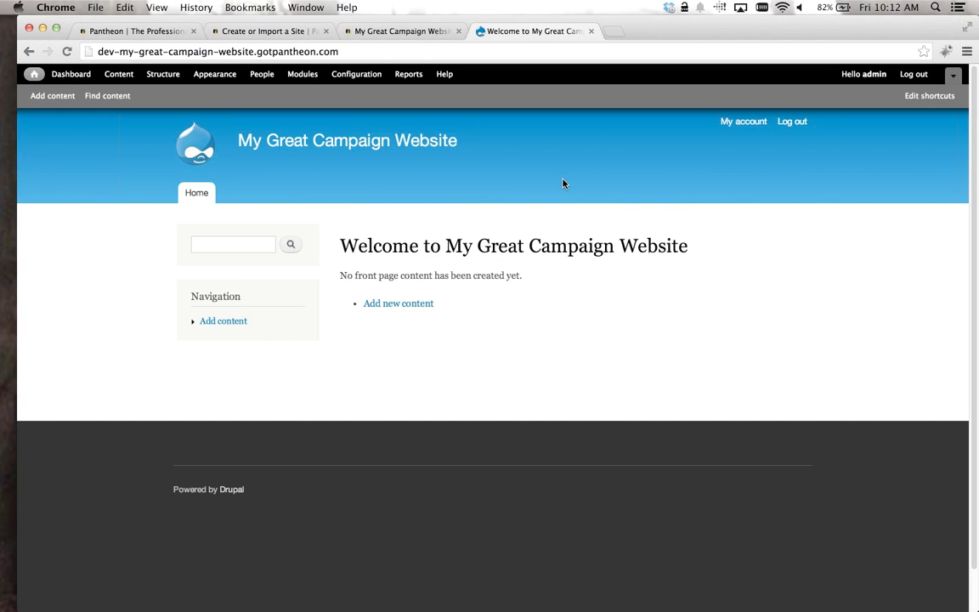
key("super+Tab")
Replace the #header colour and gradient lines with 'green;' and save to upload colors.css
left_click_drag(219, 312, 466, 361)
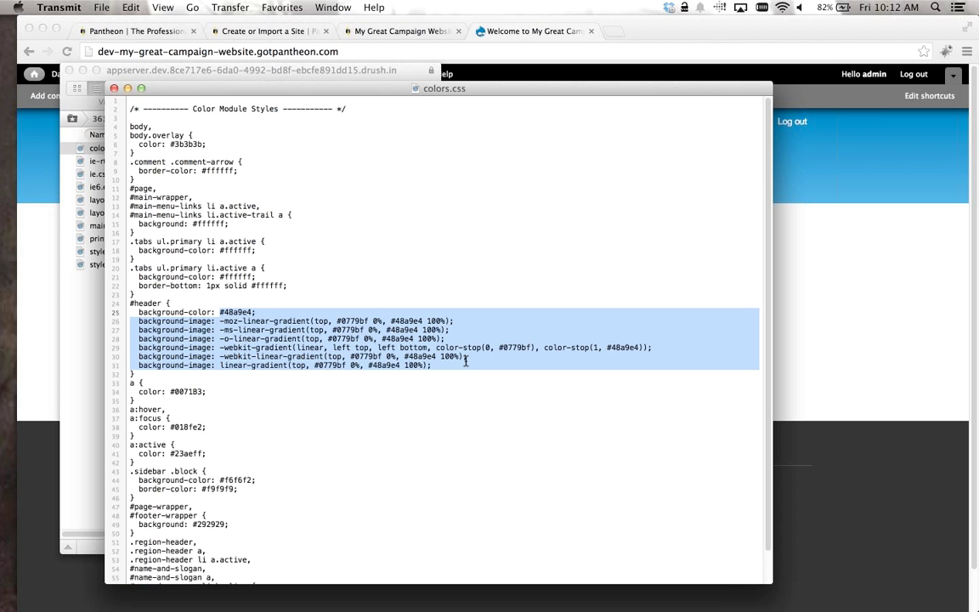
type("green;")
key("Return")
key("super+s")
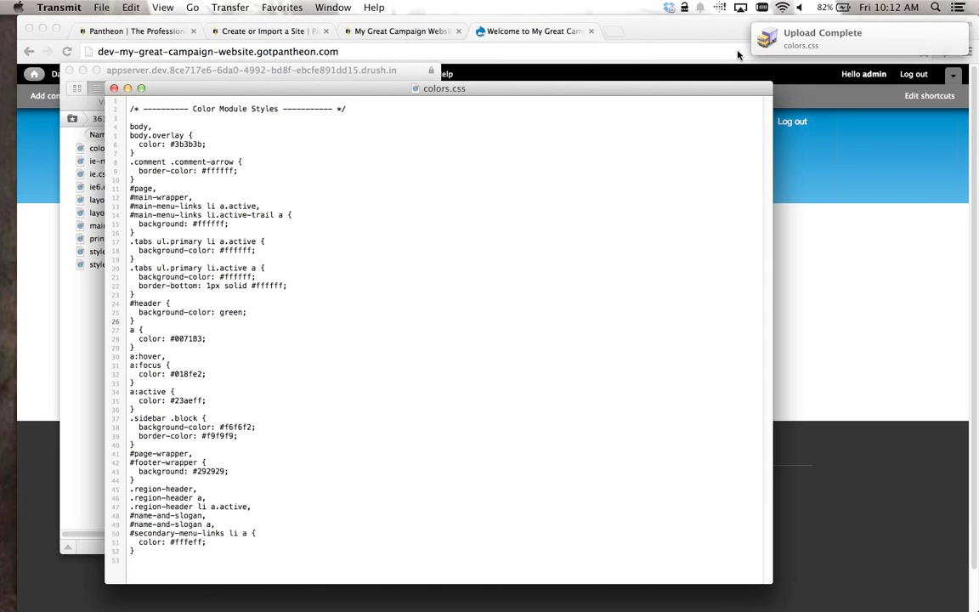
left_click(412, 37)
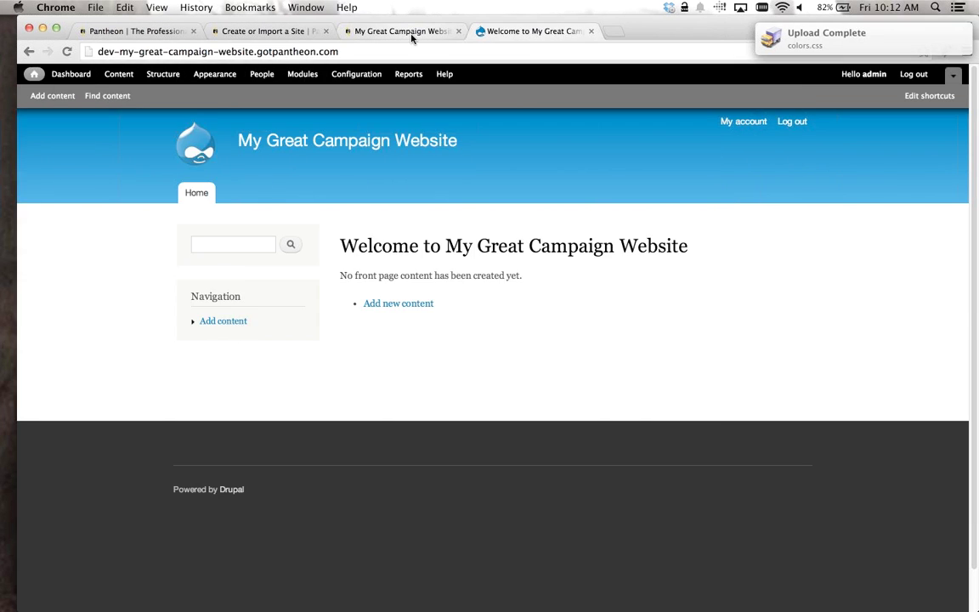
Review the pending colors.css diff, then commit it as 'Changing the background to green!'
left_click(410, 32)
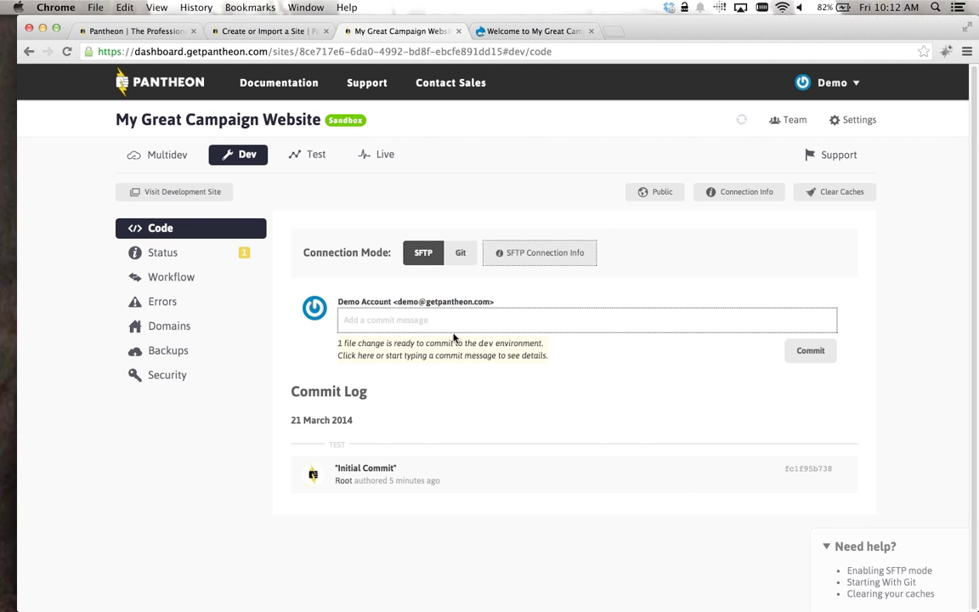
left_click(357, 355)
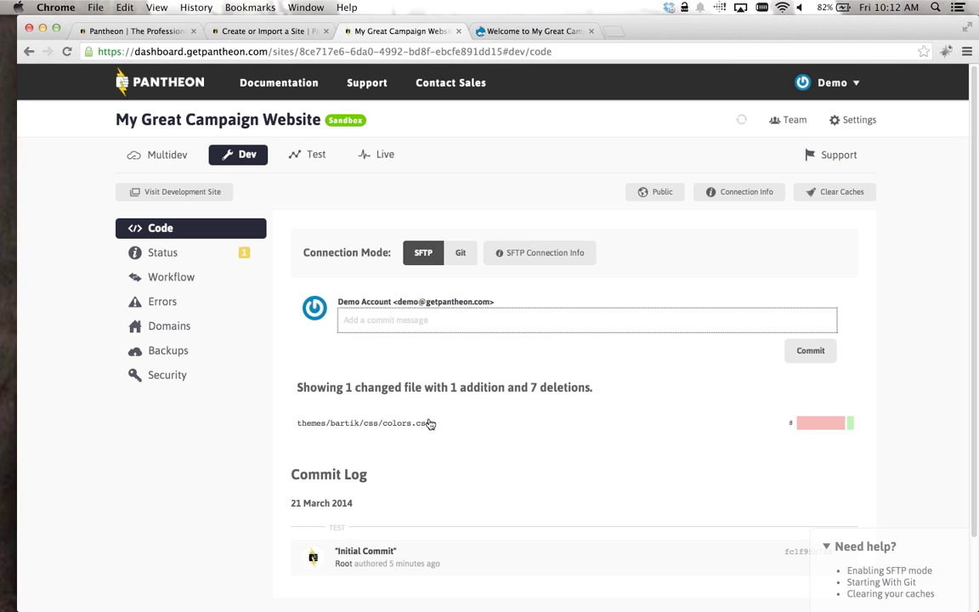
left_click(807, 426)
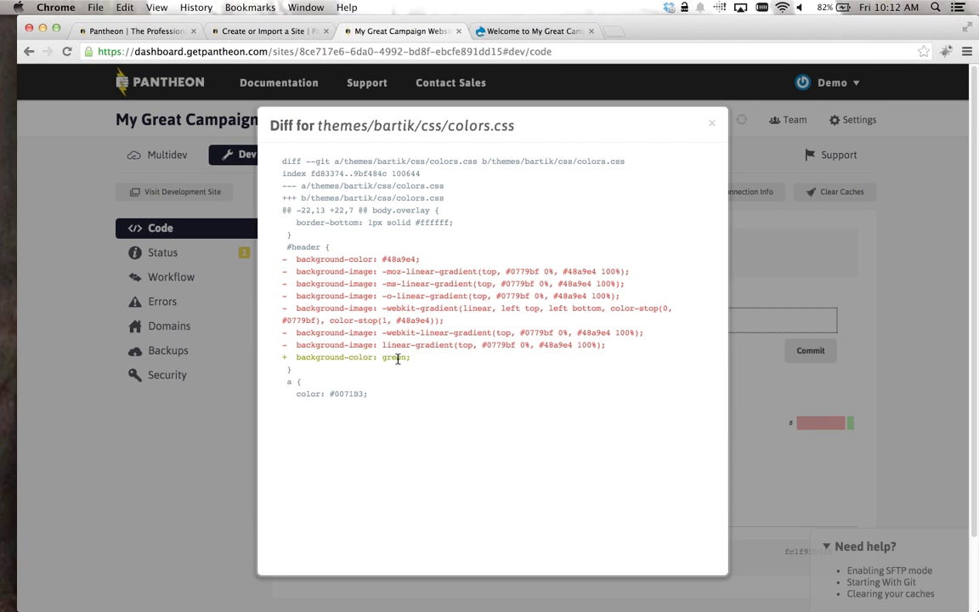
left_click(714, 125)
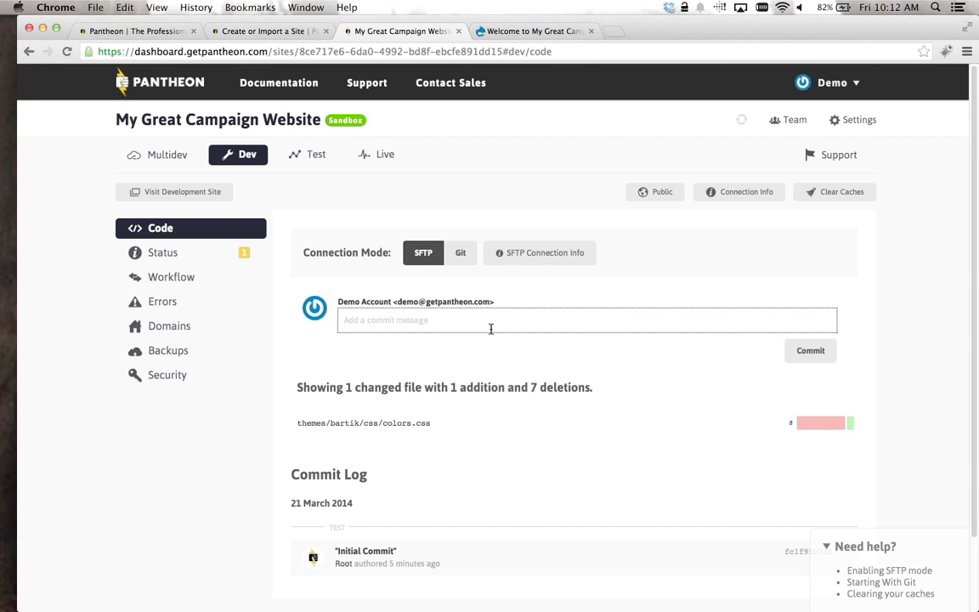
left_click(491, 329)
type("Chan")
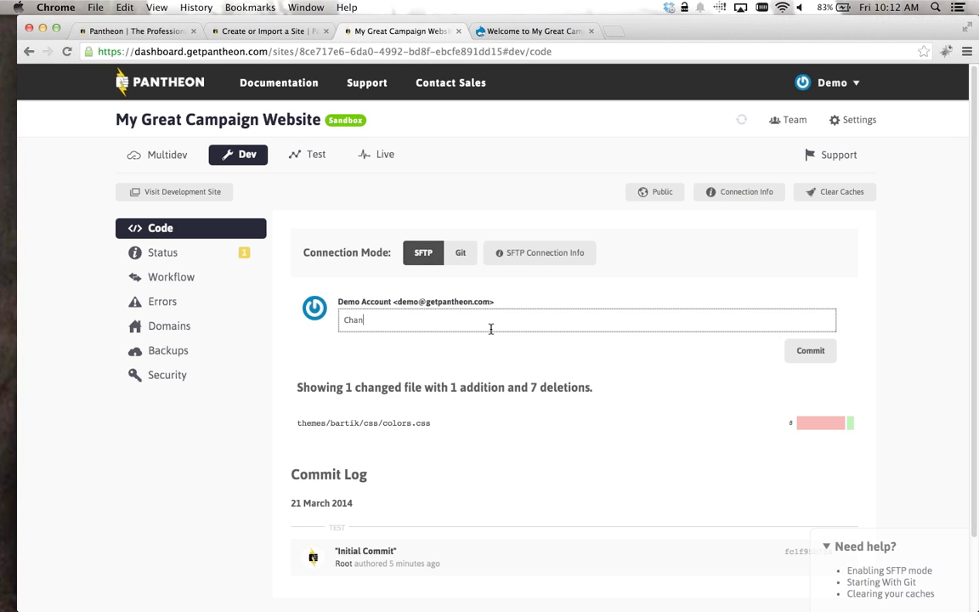
type("ging the background to green!")
left_click(807, 357)
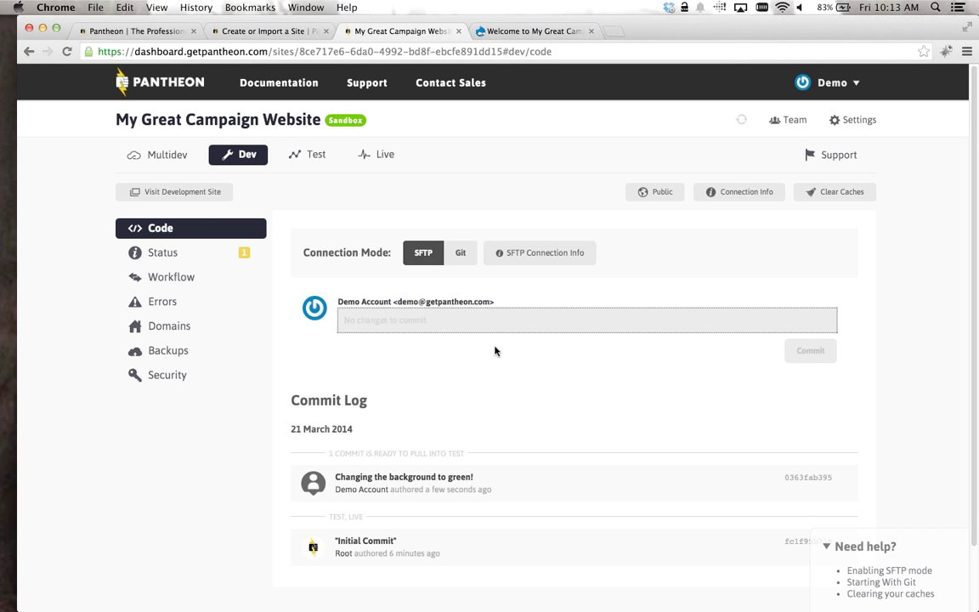
Clear Dev's caches and visit the development site to confirm the green header
left_click(856, 195)
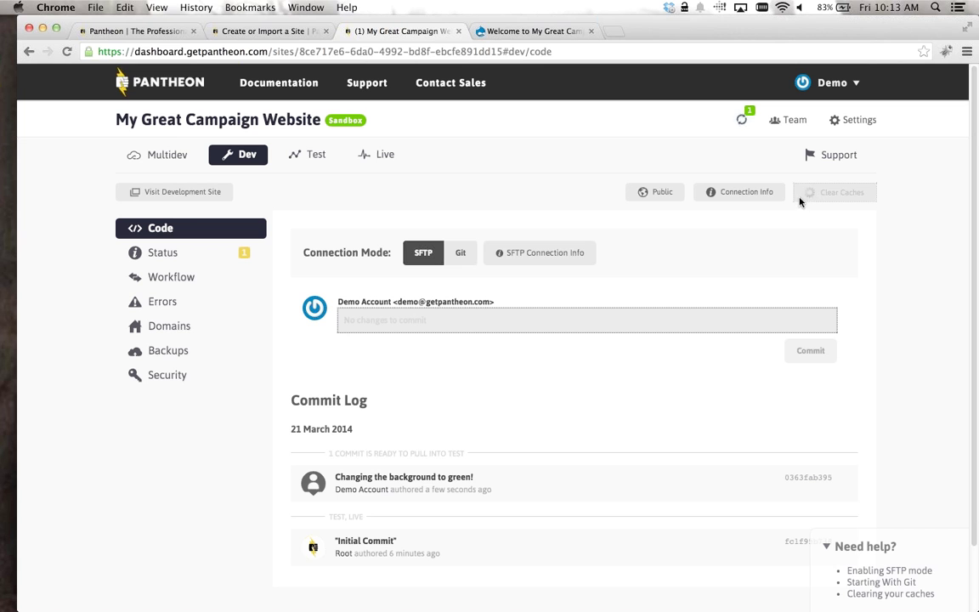
left_click(201, 193)
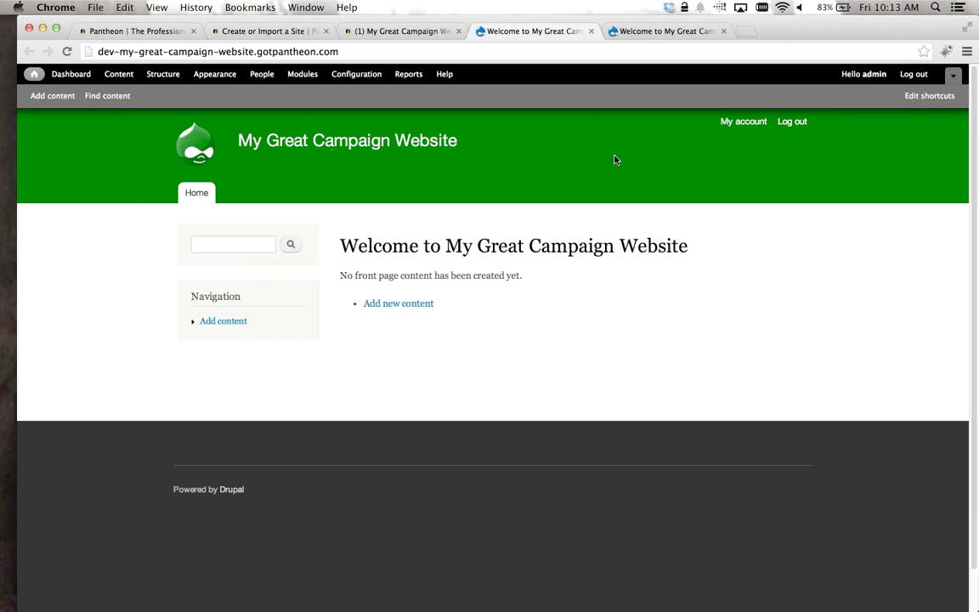
left_click(723, 30)
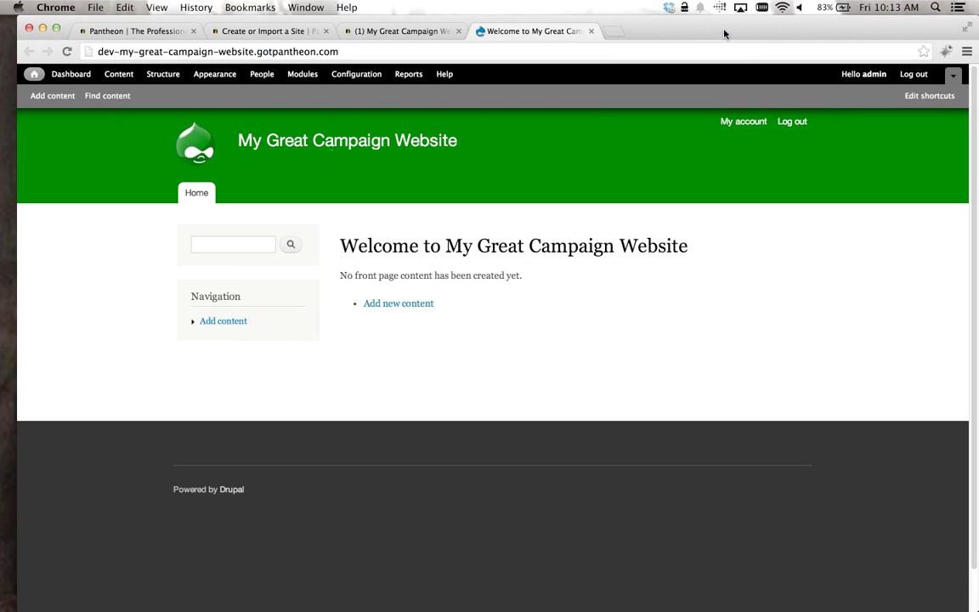
left_click(327, 52)
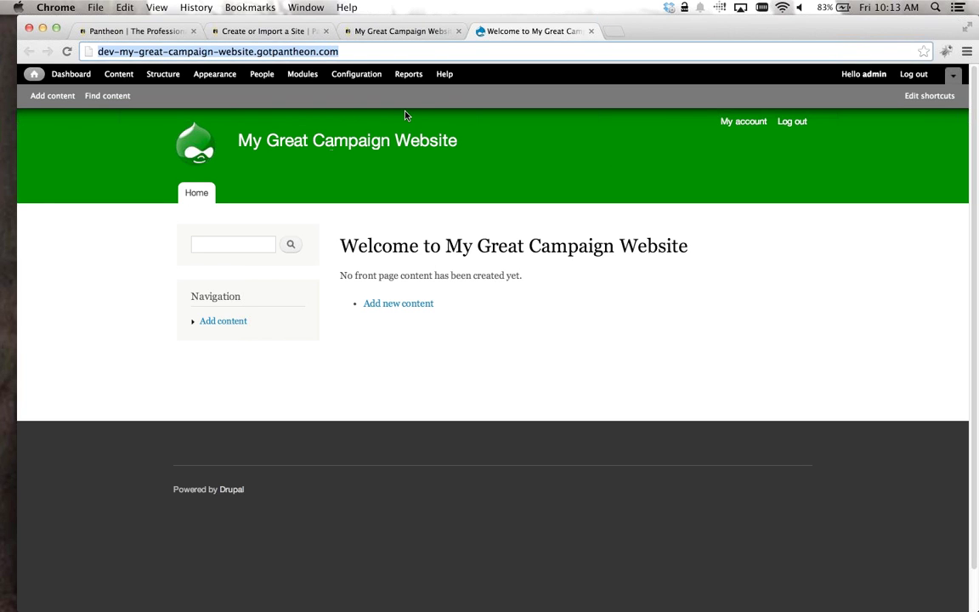
left_click(392, 35)
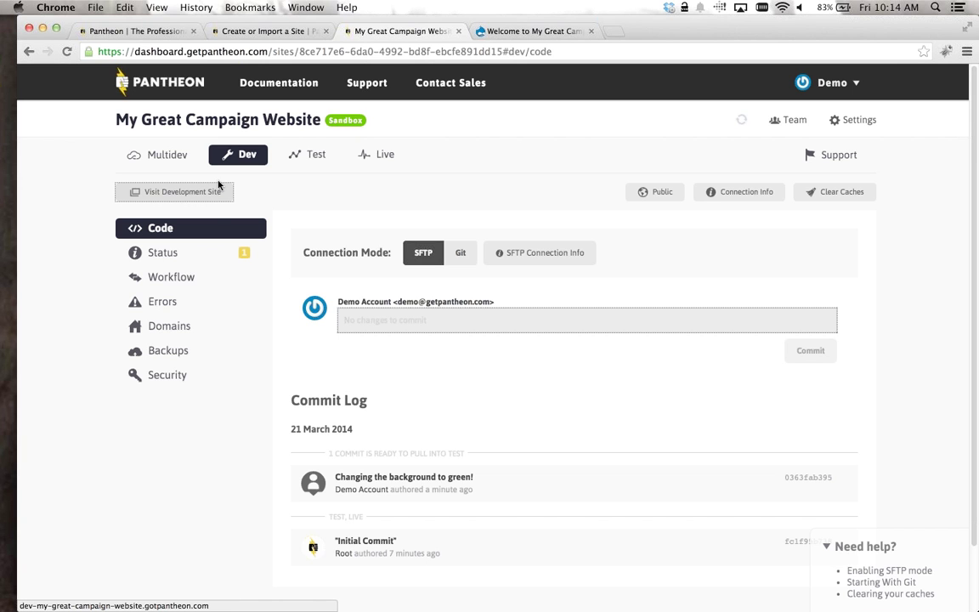
Pull the green commit from Development into Test, skipping Live's files and database, and watch the jobs
left_click(311, 169)
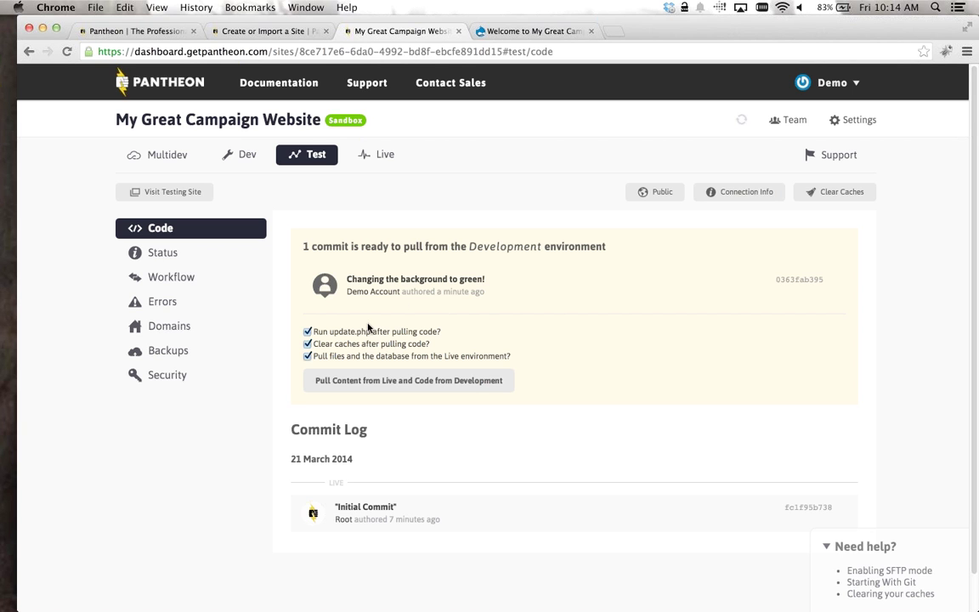
left_click(307, 356)
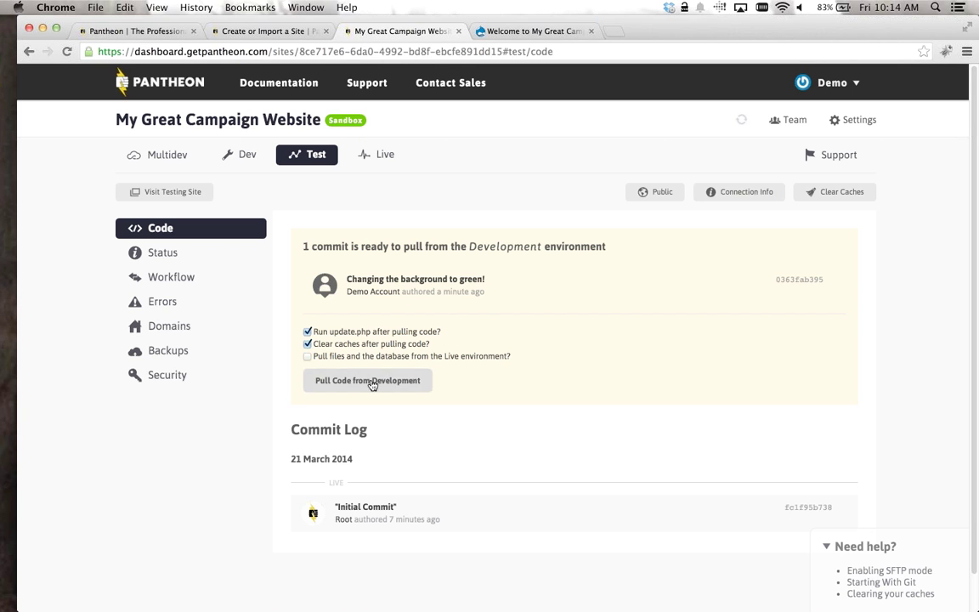
left_click(374, 385)
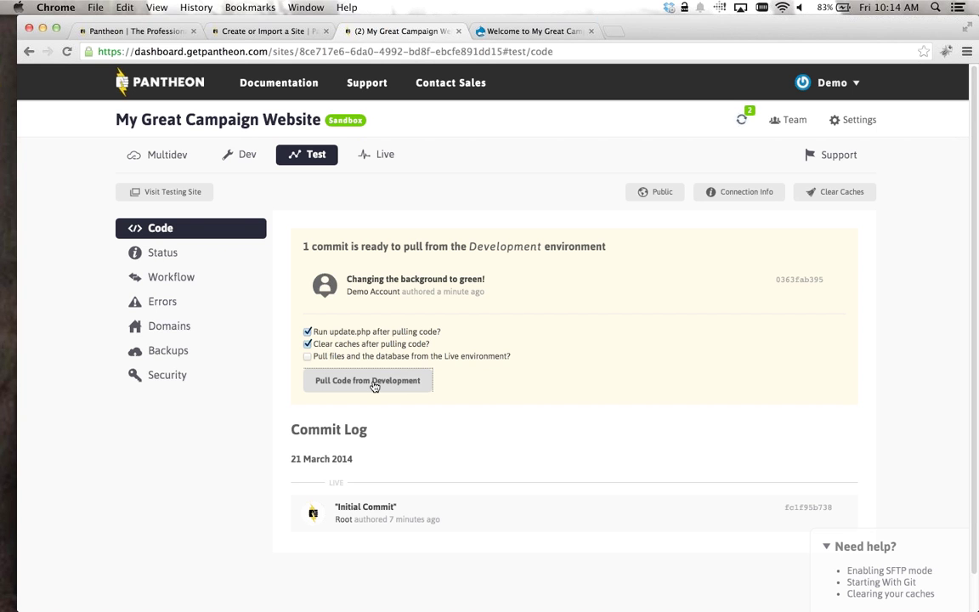
left_click(742, 119)
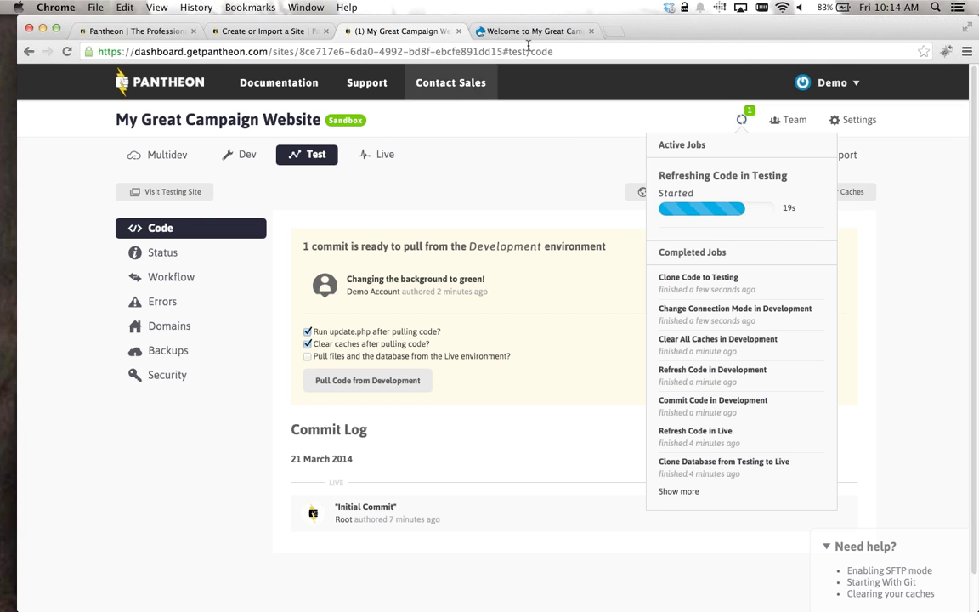
left_click(593, 32)
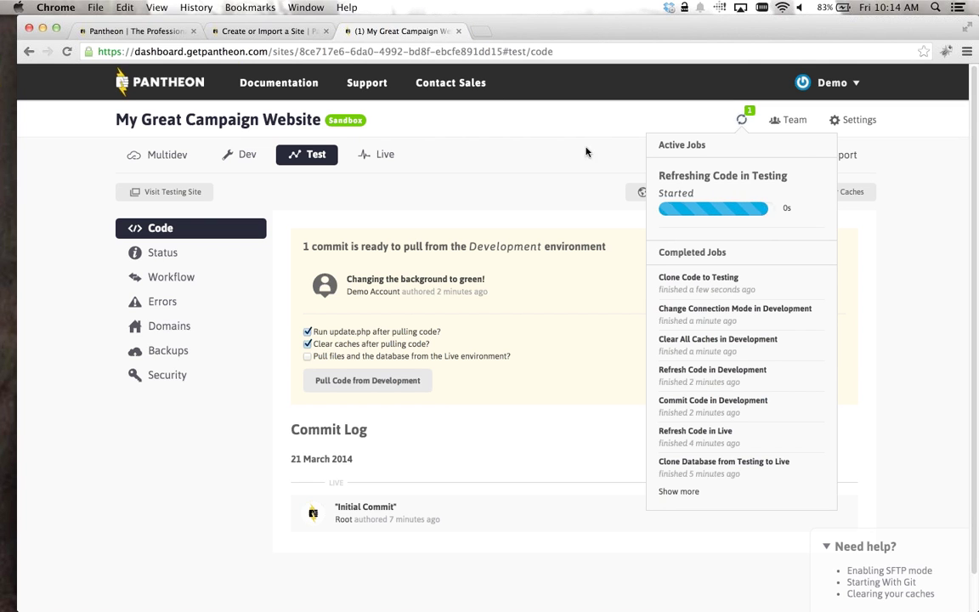
left_click(567, 143)
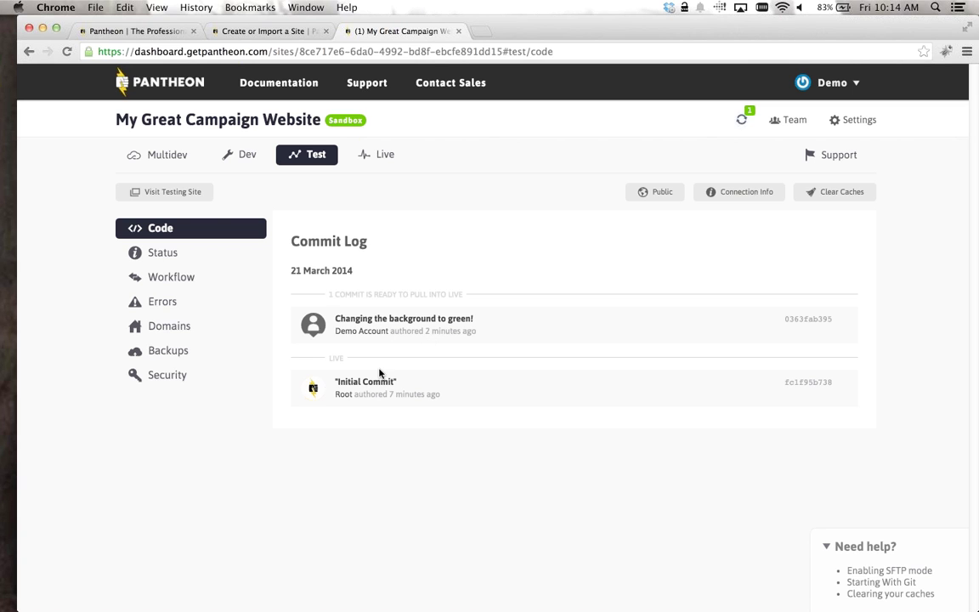
Clear Test's caches, check the Live code refresh progress, and return to the Live tab
left_click(854, 196)
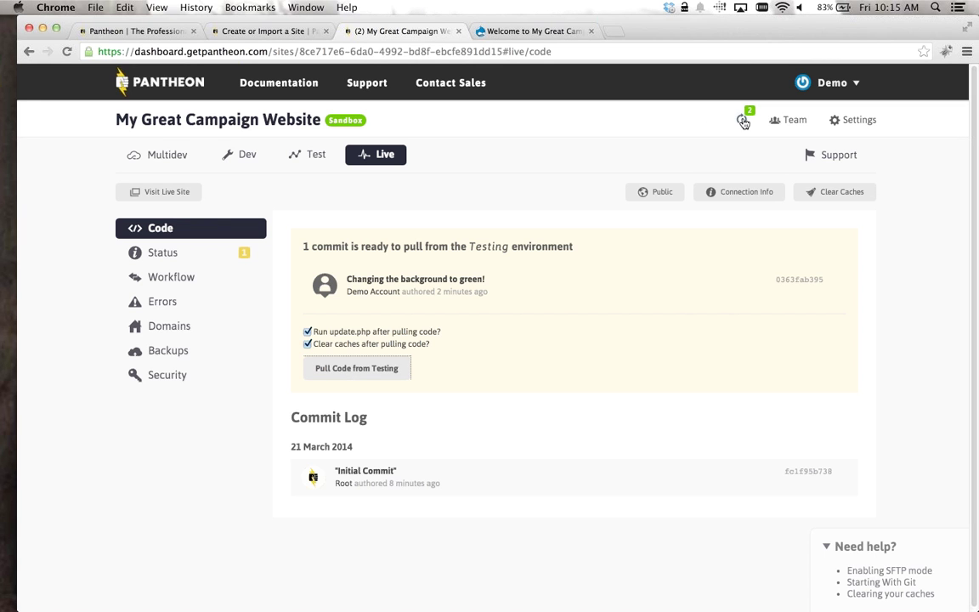
left_click(741, 121)
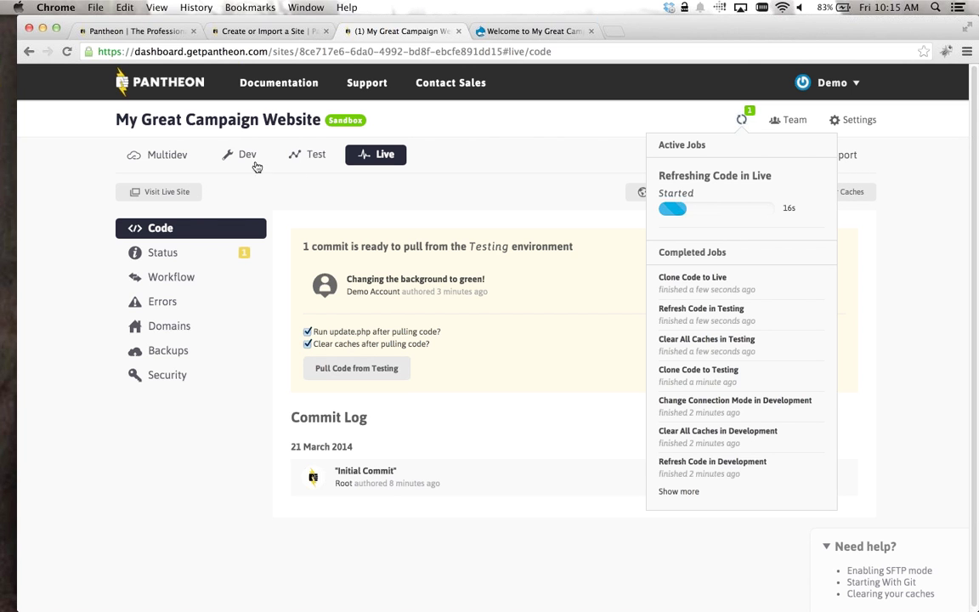
left_click(255, 163)
left_click(298, 160)
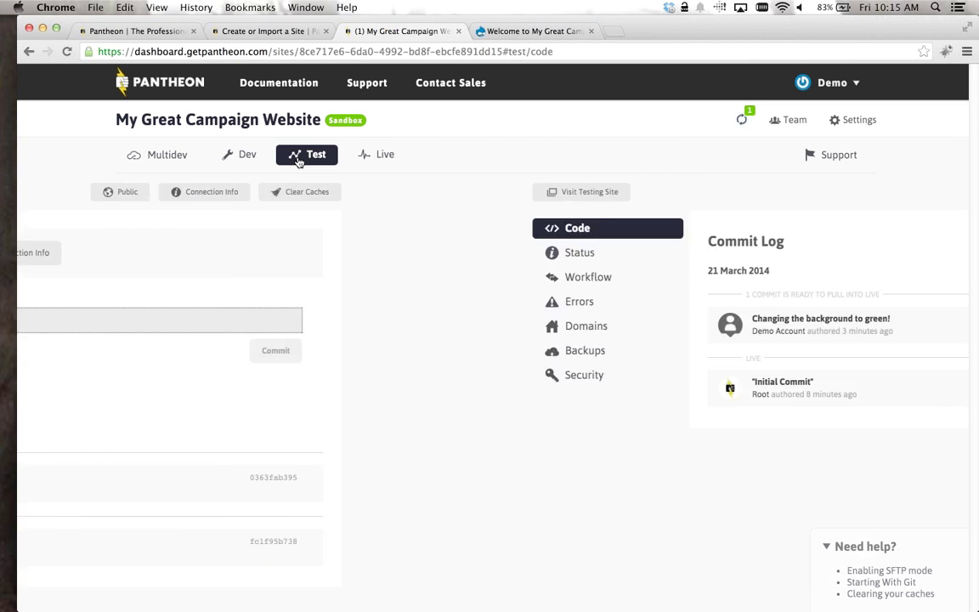
left_click(367, 155)
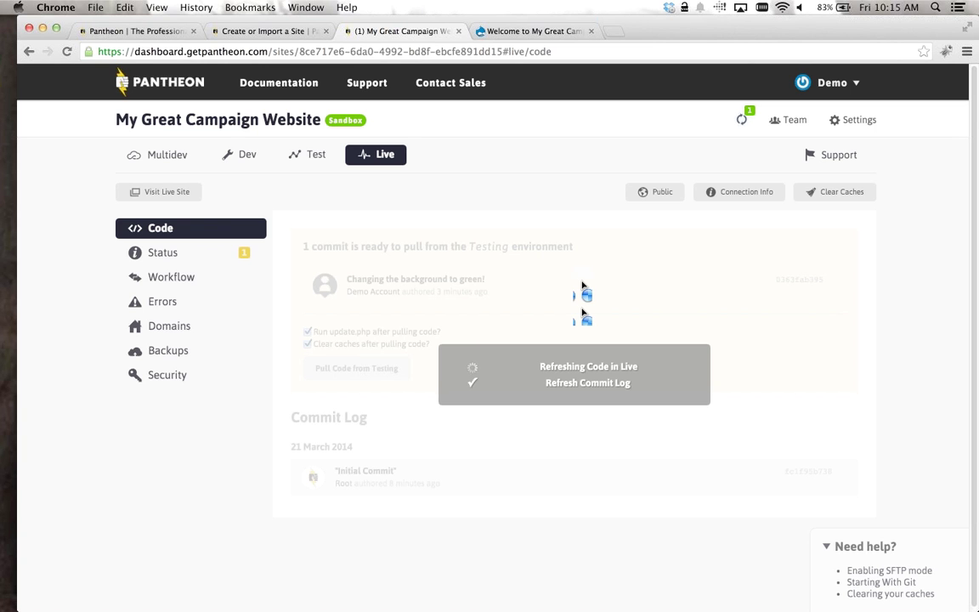
Open the site's Team management window from the header
left_click(795, 123)
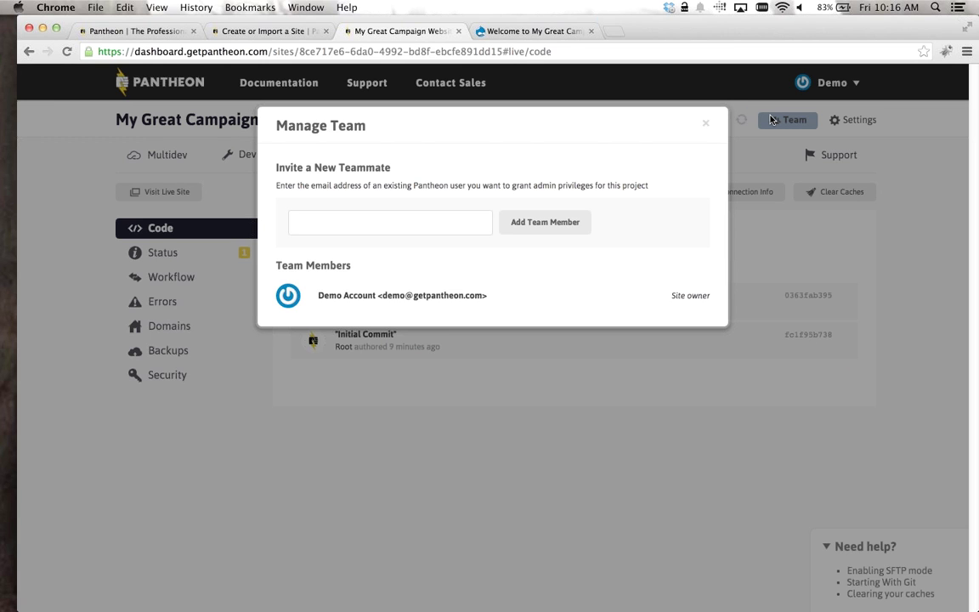
Add an existing Pantheon user to the site's team by their e-mail address
left_click(331, 232)
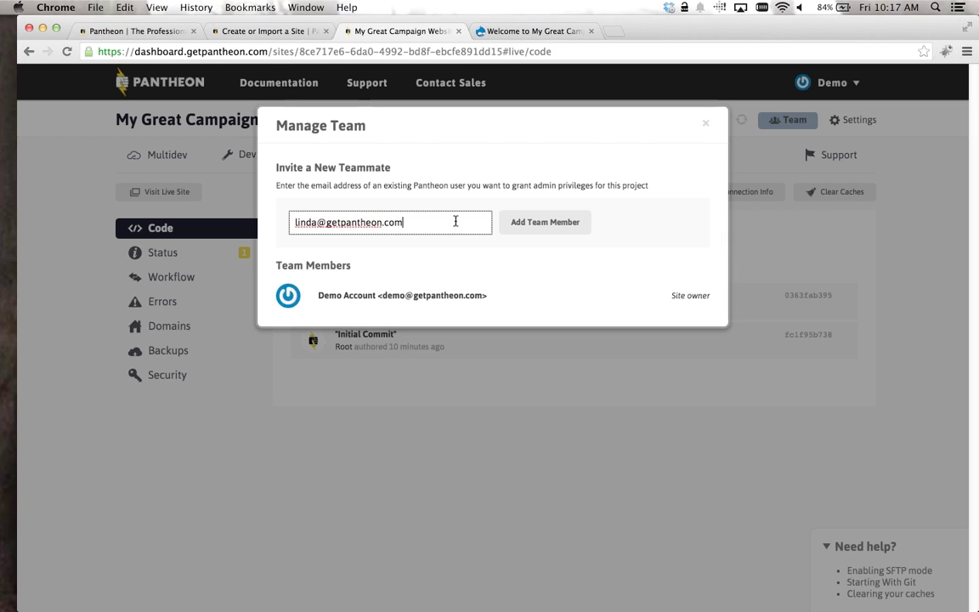
left_click(523, 225)
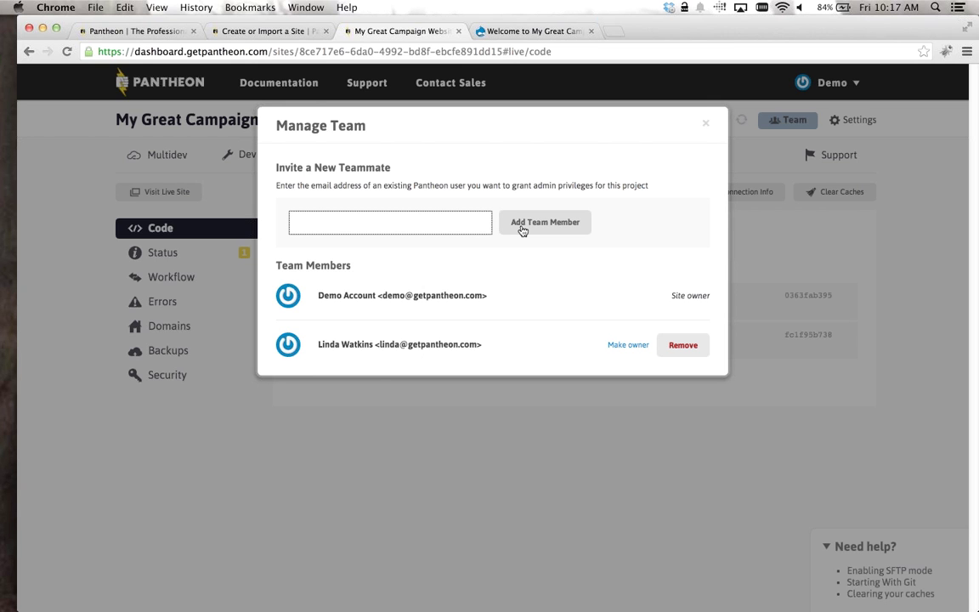
Send a team invitation to a second address with no Pantheon account, then close the window
left_click(357, 224)
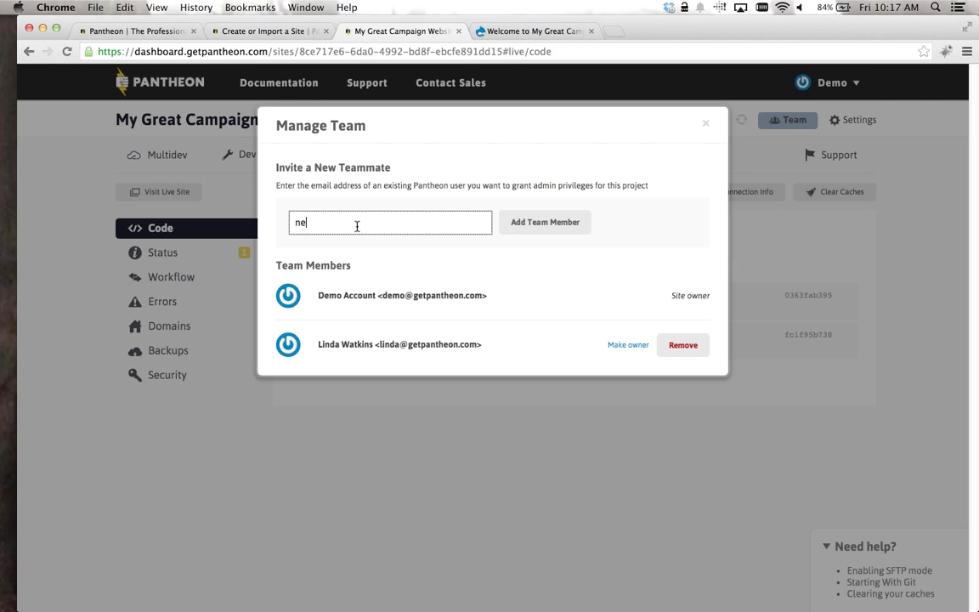
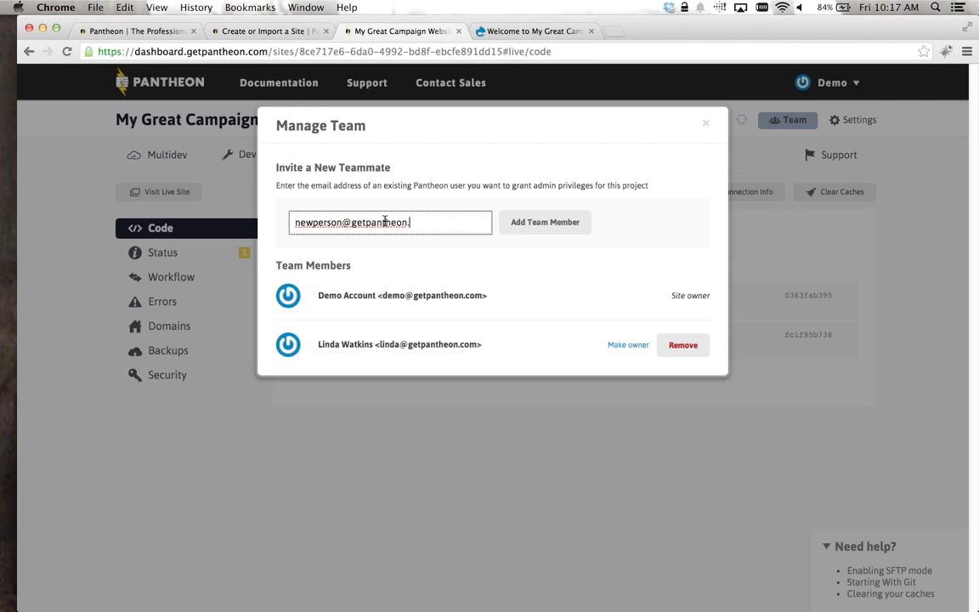
left_click(529, 229)
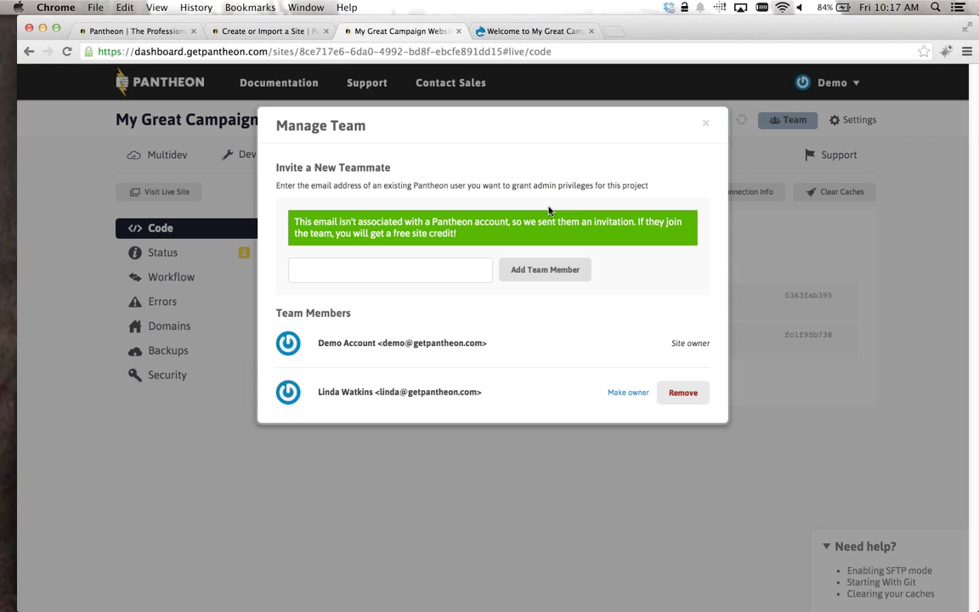
left_click(706, 125)
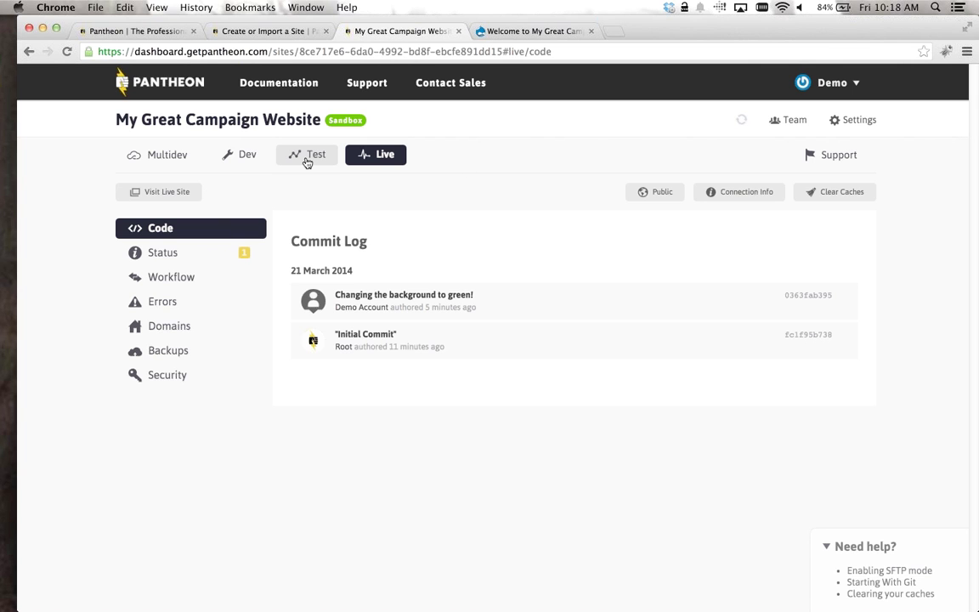
Switch to the Live environment and show its Backups log
left_click(183, 159)
left_click(247, 158)
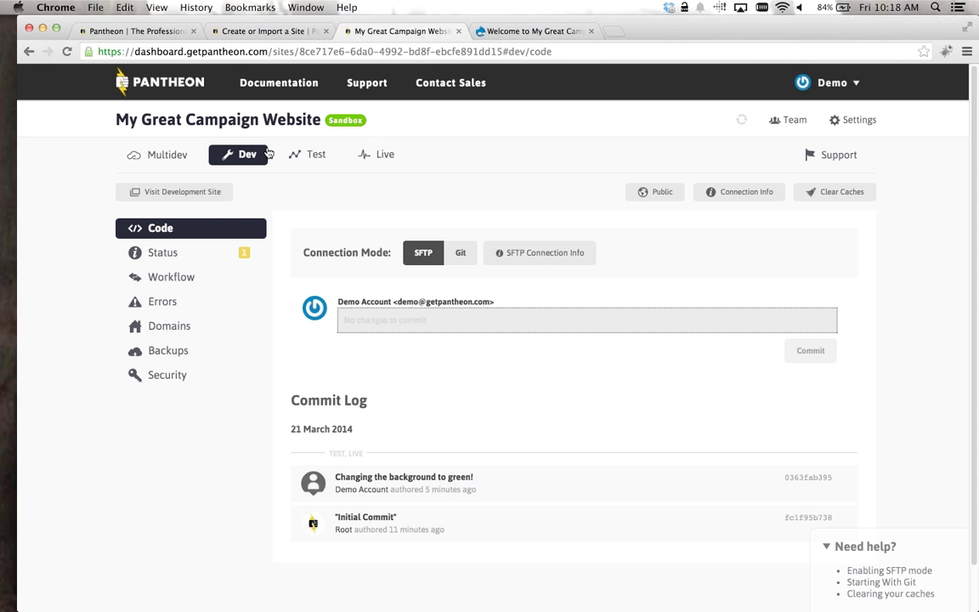
left_click(378, 154)
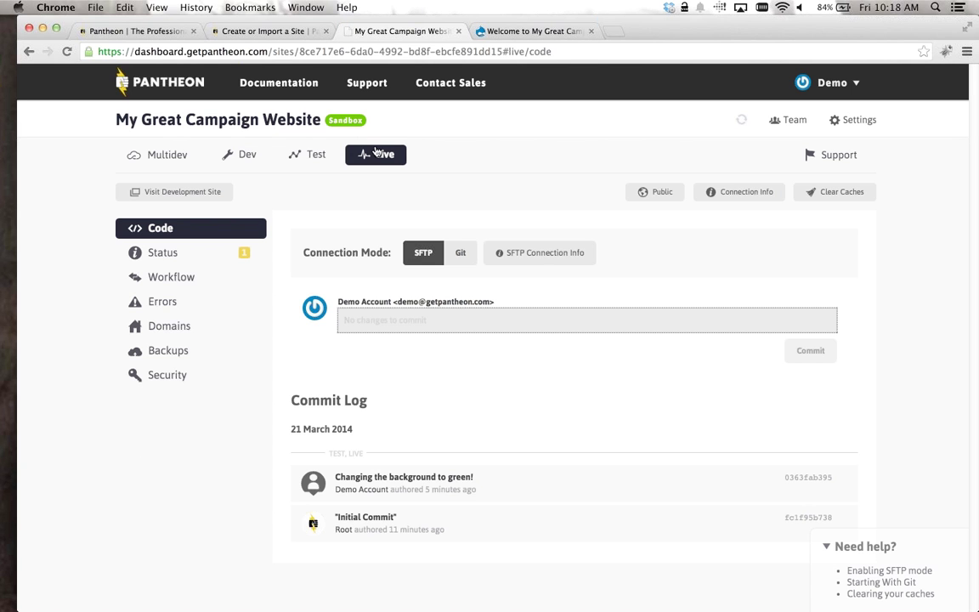
left_click(181, 349)
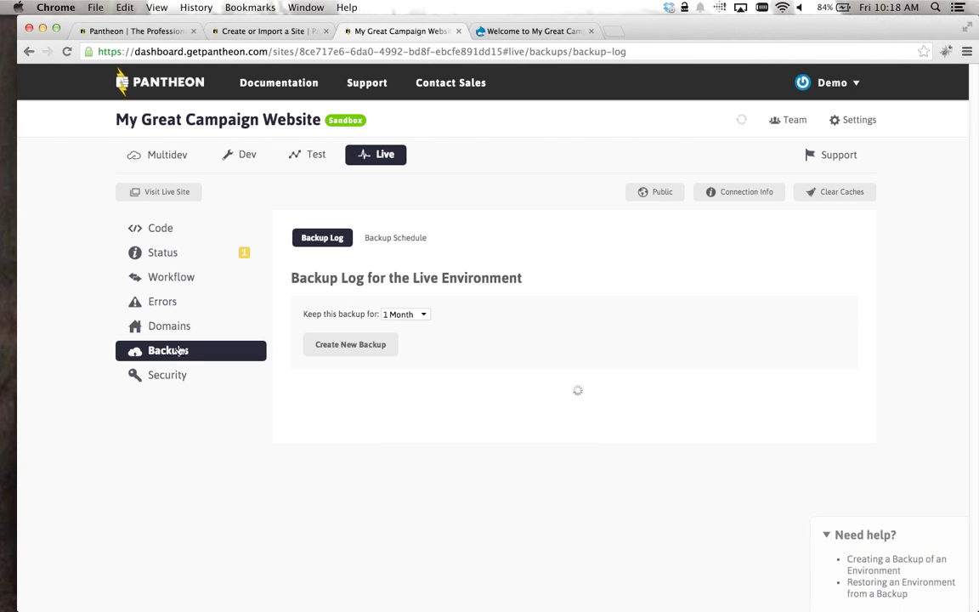
Create a manual backup of Live, then bring up the site's Support page
left_click(350, 346)
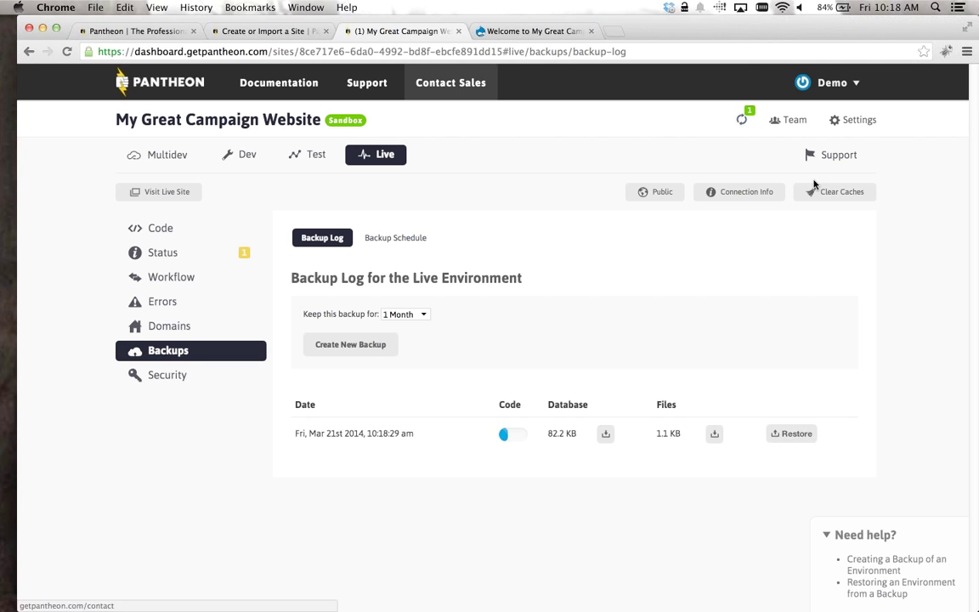
left_click(837, 157)
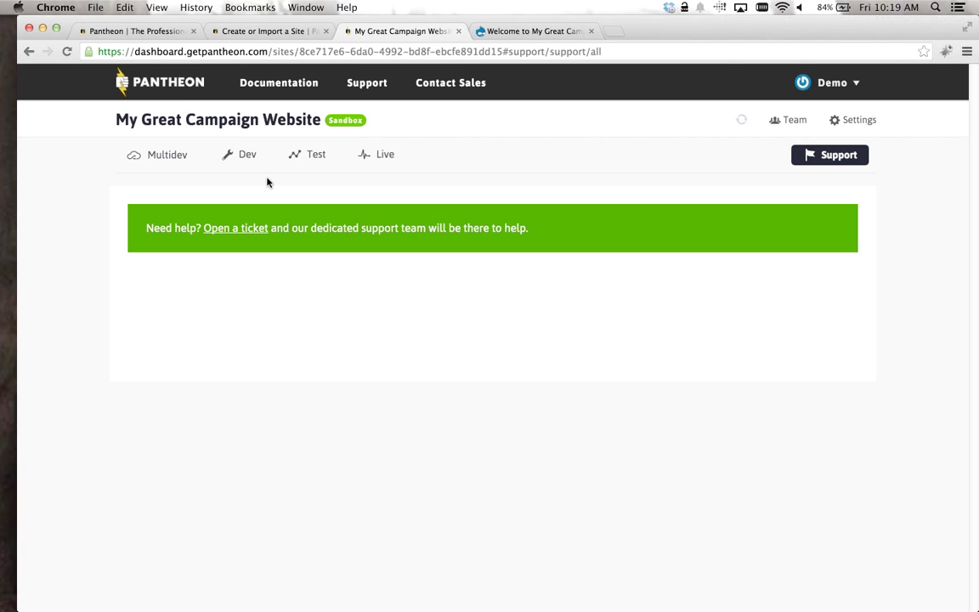
Review the Dev code and commit log, then view Pantheon's Pricing & Features page
left_click(230, 155)
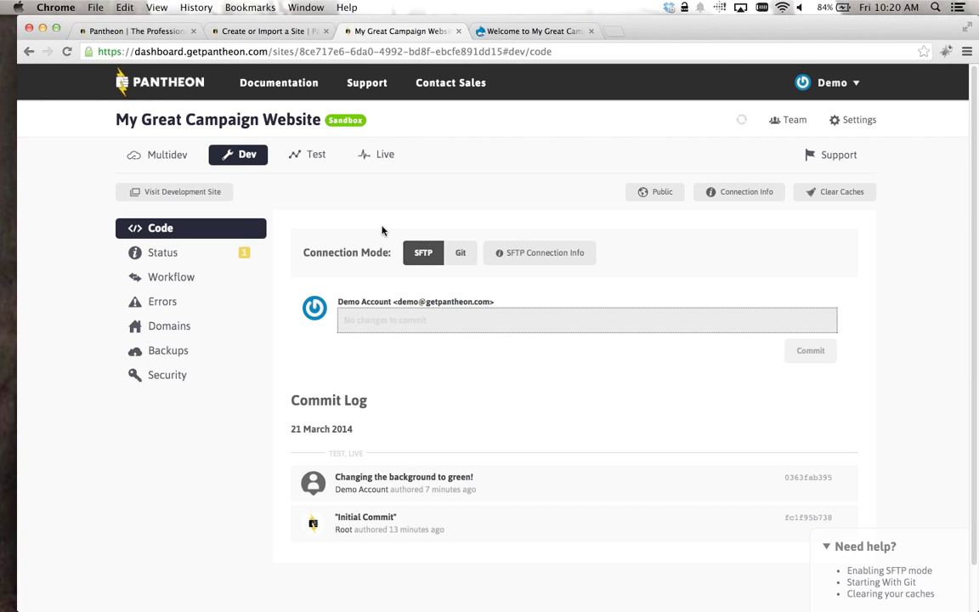
left_click(122, 31)
left_click(434, 110)
left_click(326, 30)
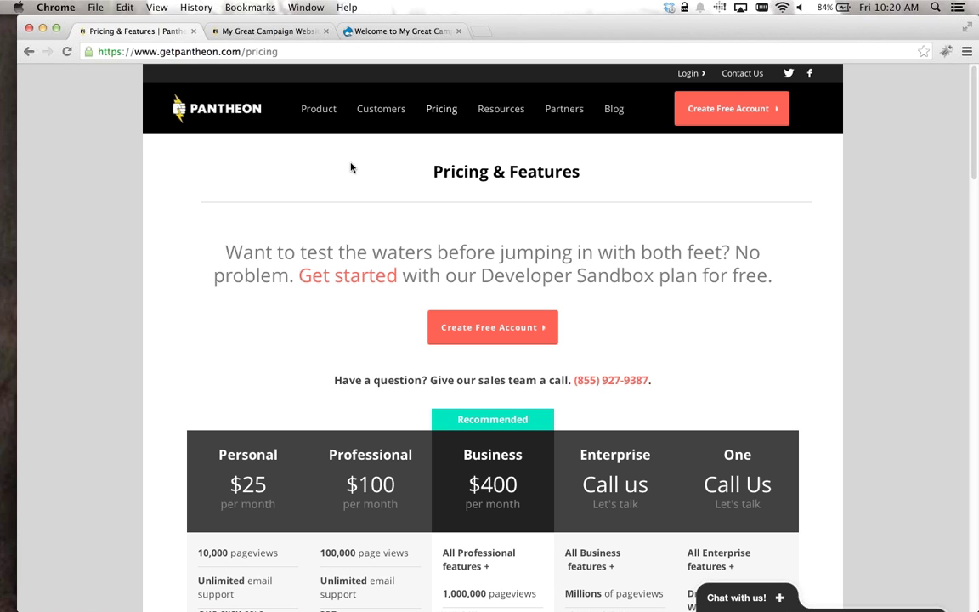
scroll(351, 168, "down", 1)
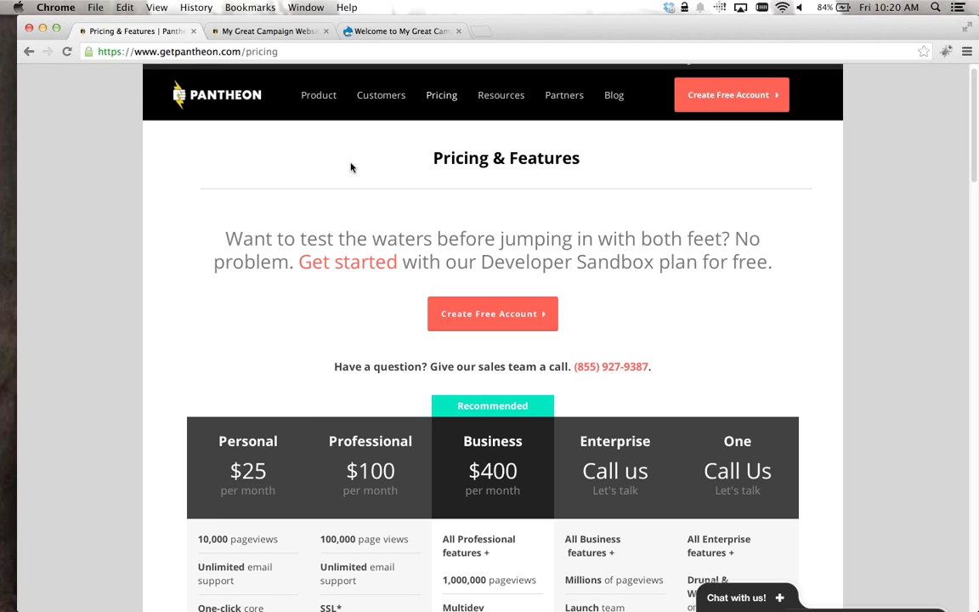
scroll(351, 168, "down", 3)
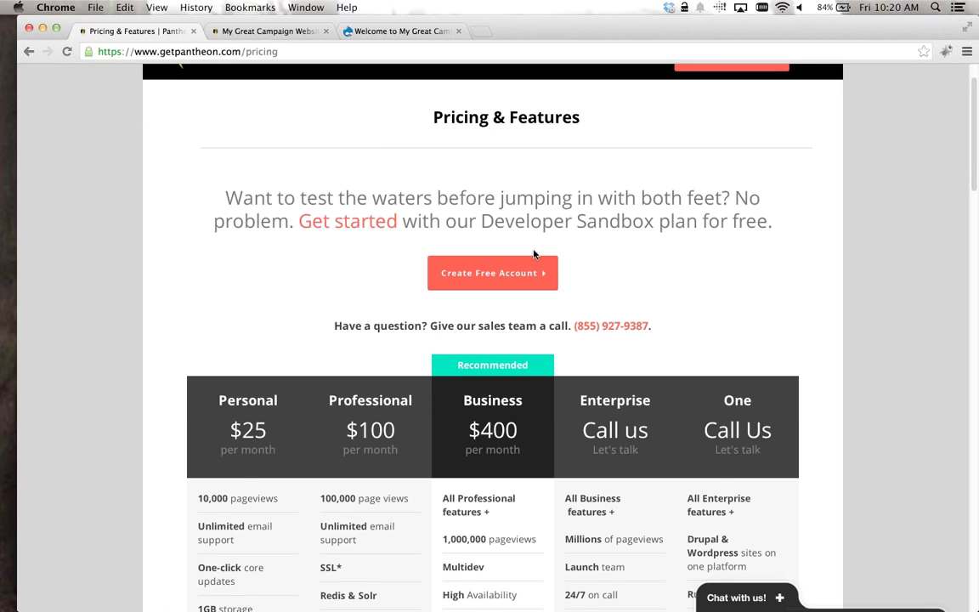
scroll(533, 254, "down", 2)
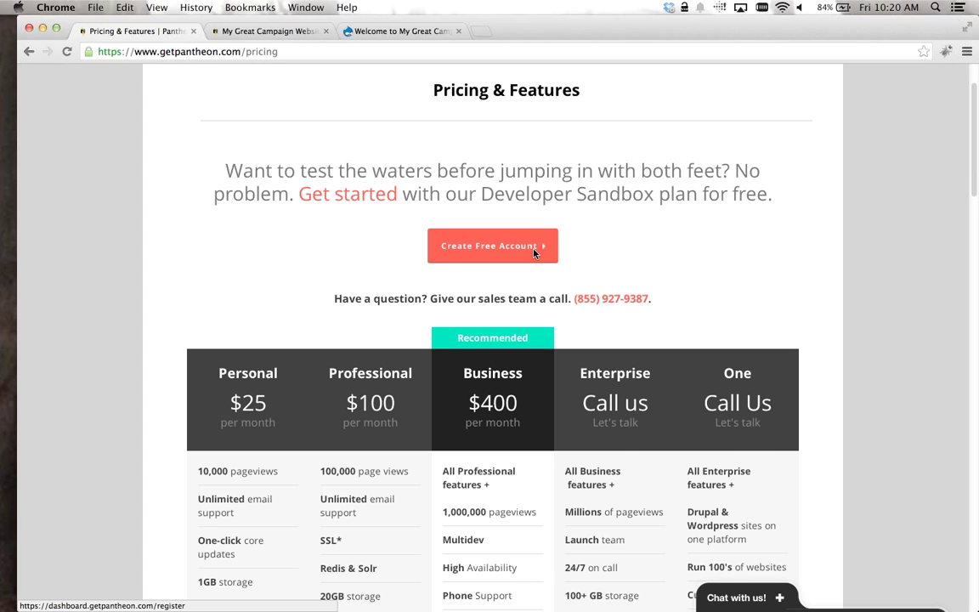
scroll(533, 498, "down", 2)
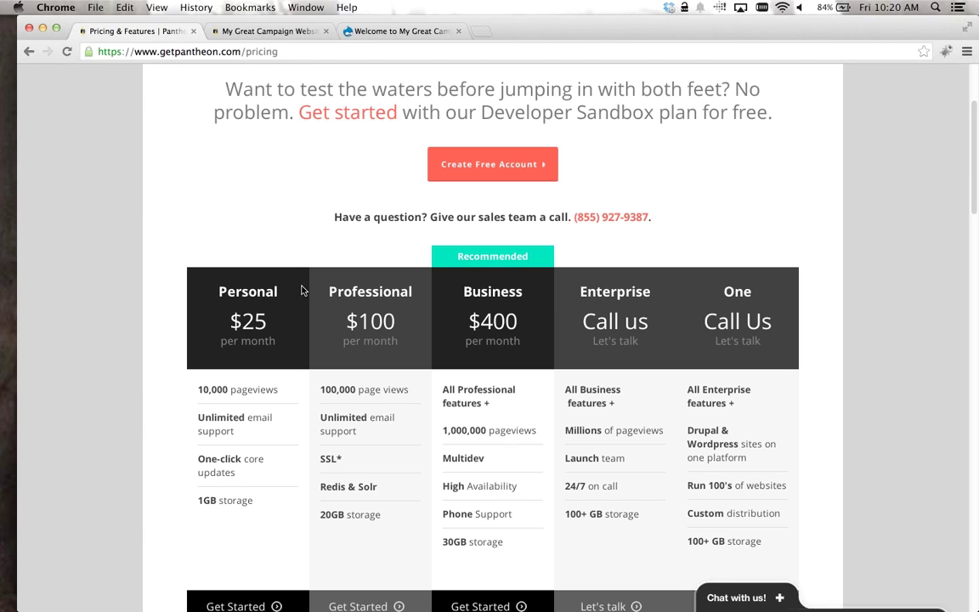
scroll(302, 290, "down", 2)
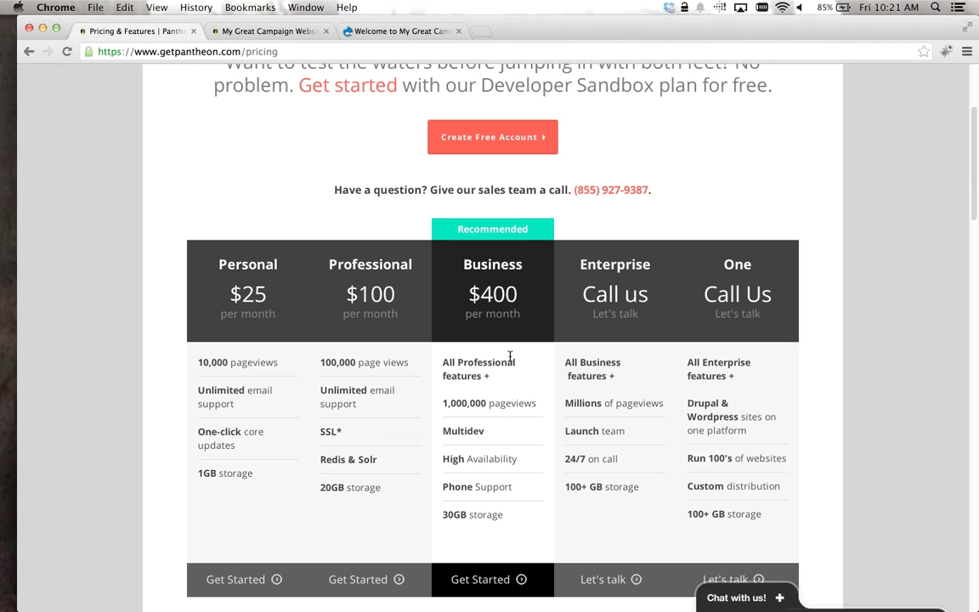
Review the campaign site's available service levels in Settings, leaving the plan at Sandbox
left_click(292, 36)
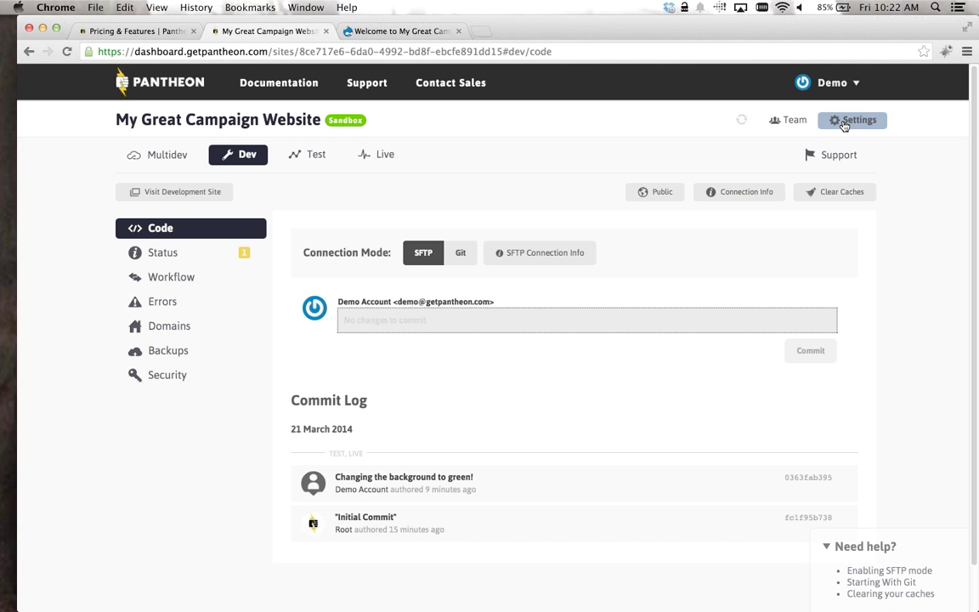
left_click(844, 123)
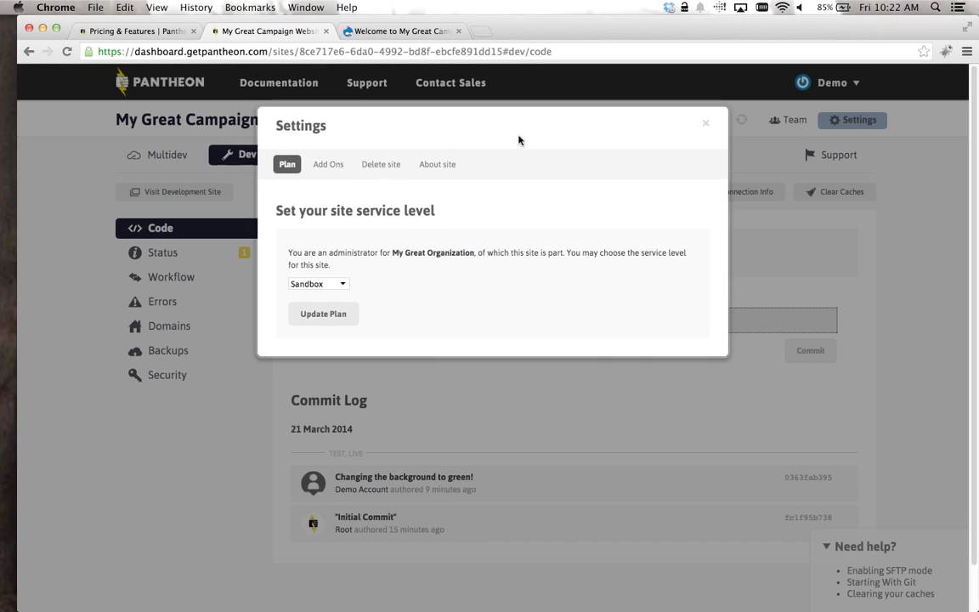
left_click(307, 286)
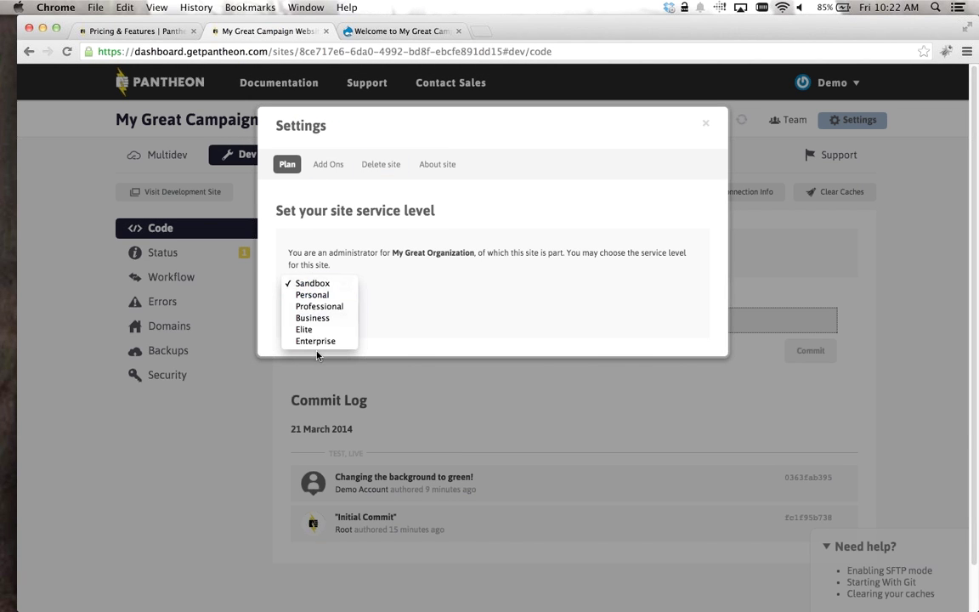
left_click(521, 245)
left_click(704, 123)
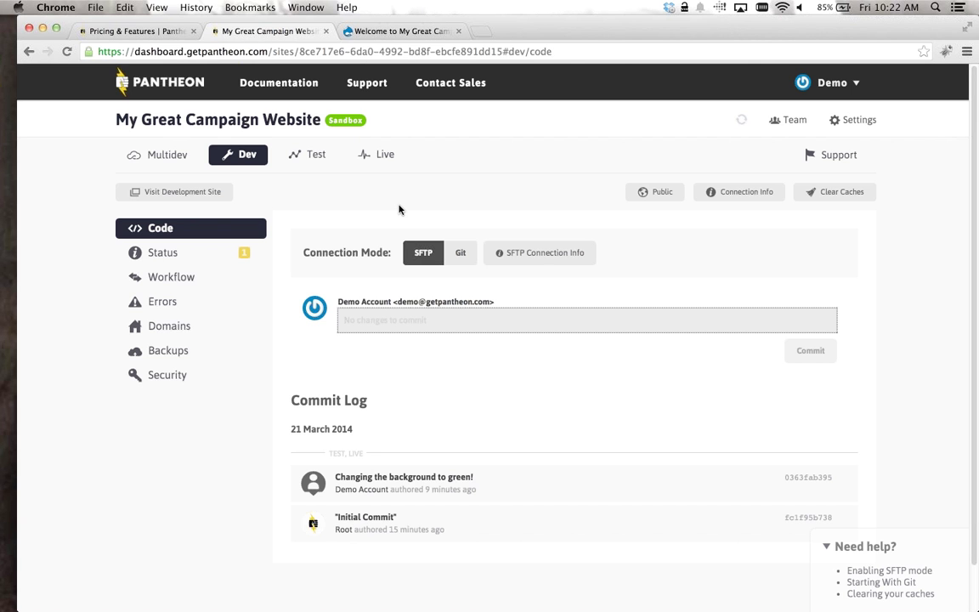
Rerun the Live status checks, compare them with Test, then return to the all-sites list
left_click(366, 156)
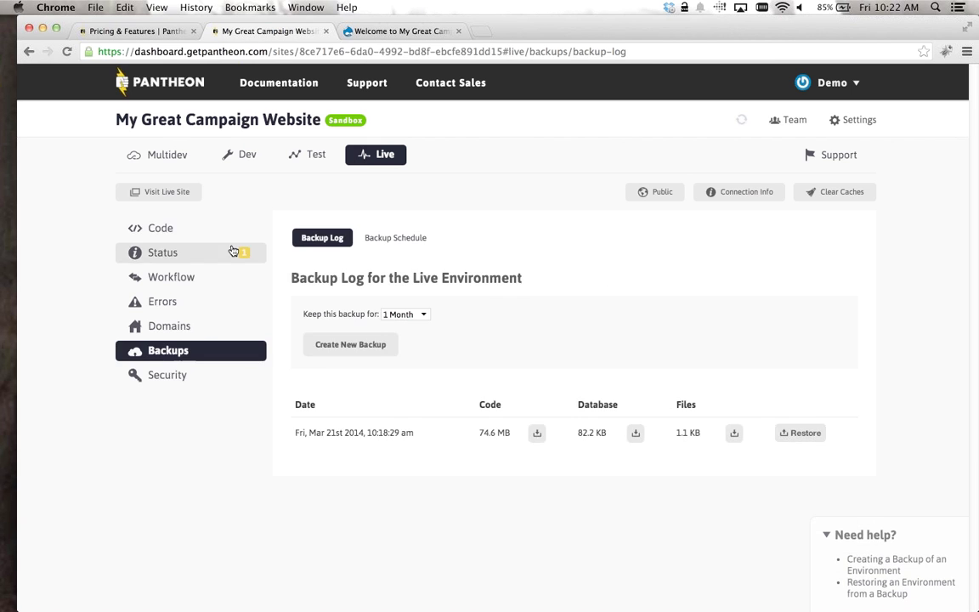
left_click(234, 251)
left_click(648, 297)
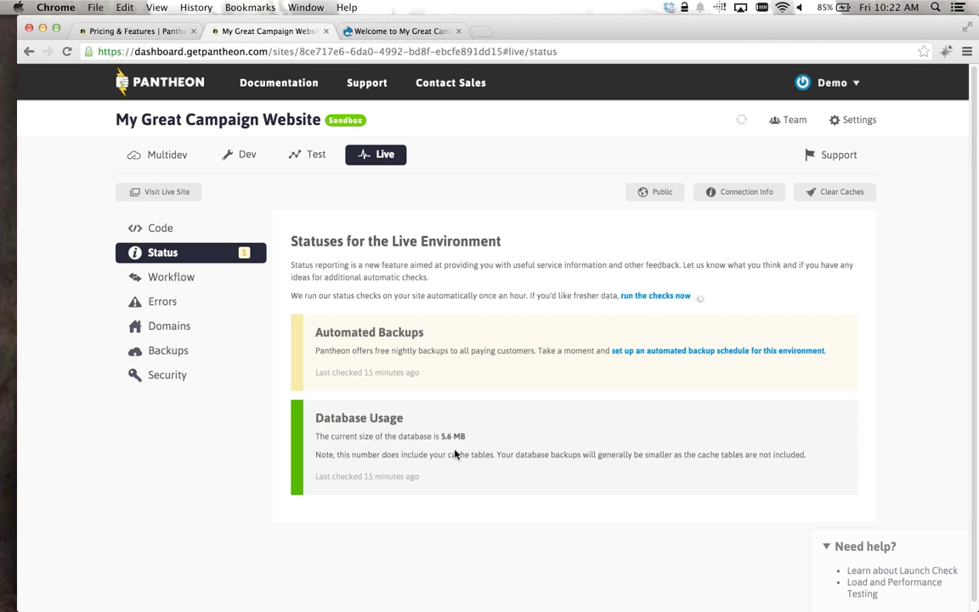
left_click(281, 151)
left_click(192, 255)
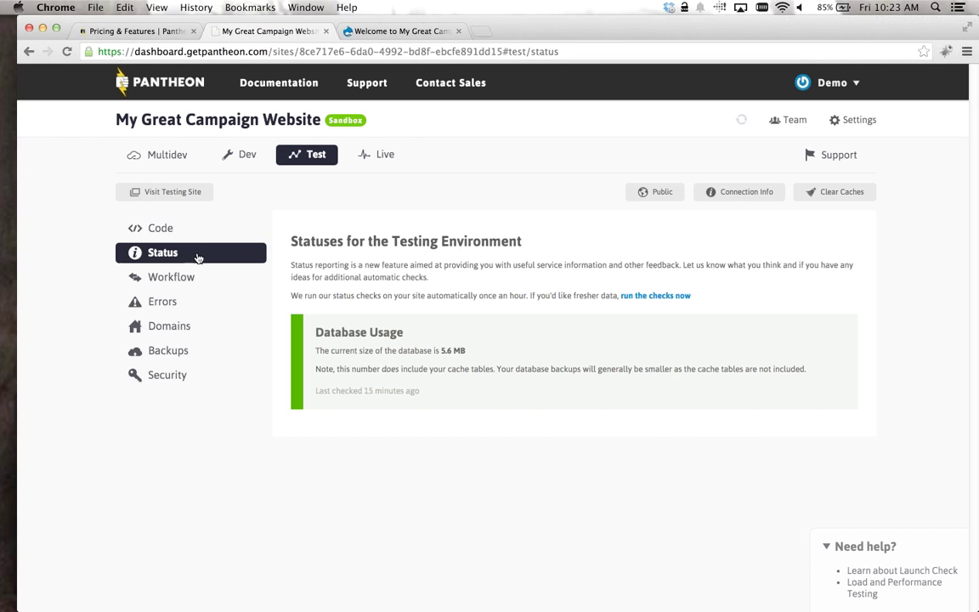
left_click(362, 154)
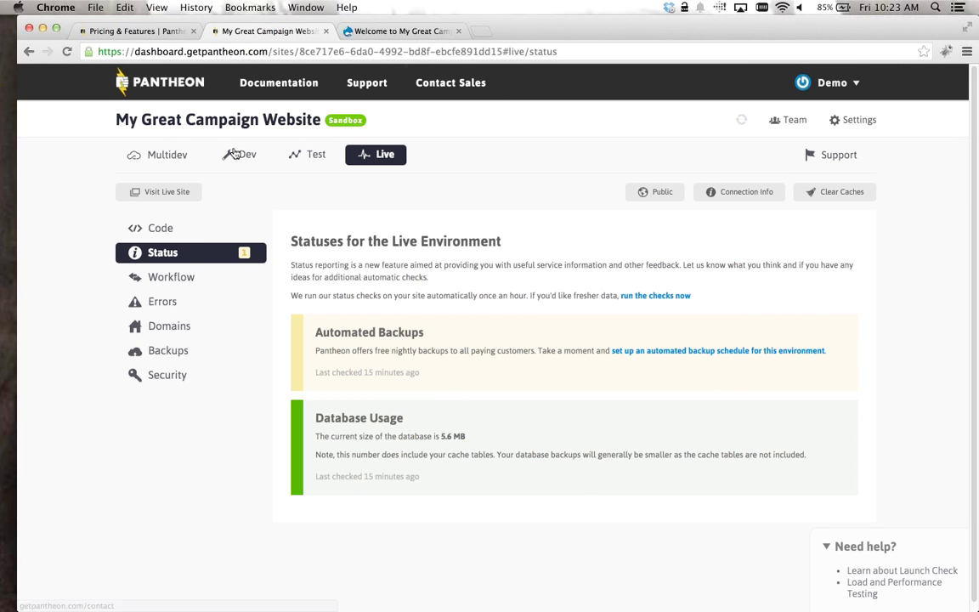
left_click(175, 91)
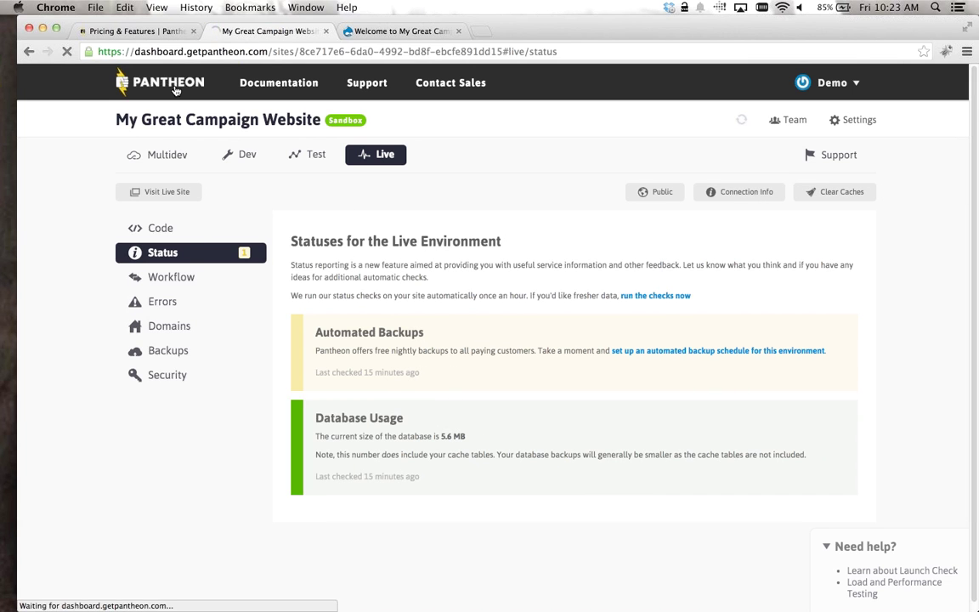
Open the Live environment Status page for My Great Common Codebase Site
left_click(309, 356)
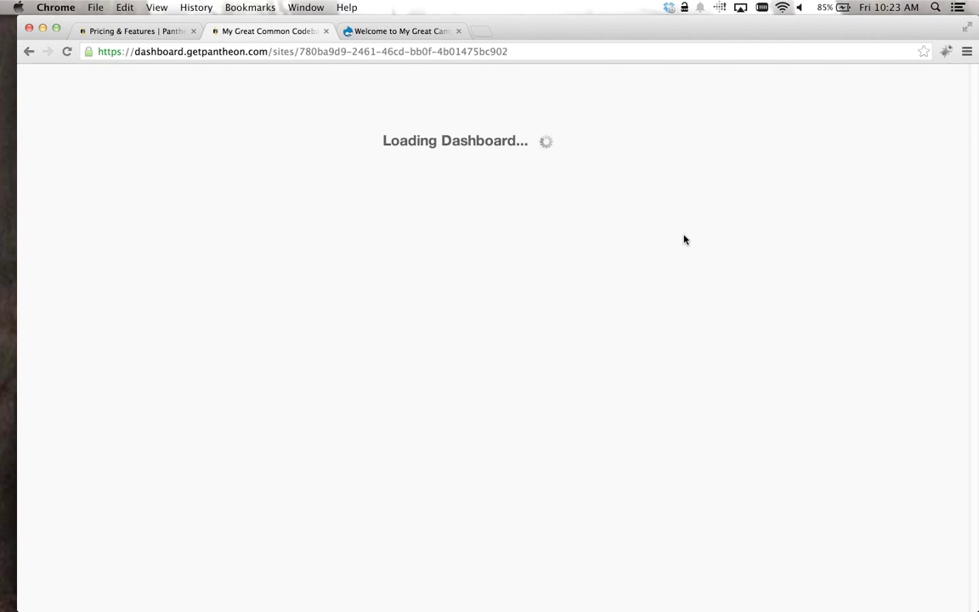
left_click(397, 155)
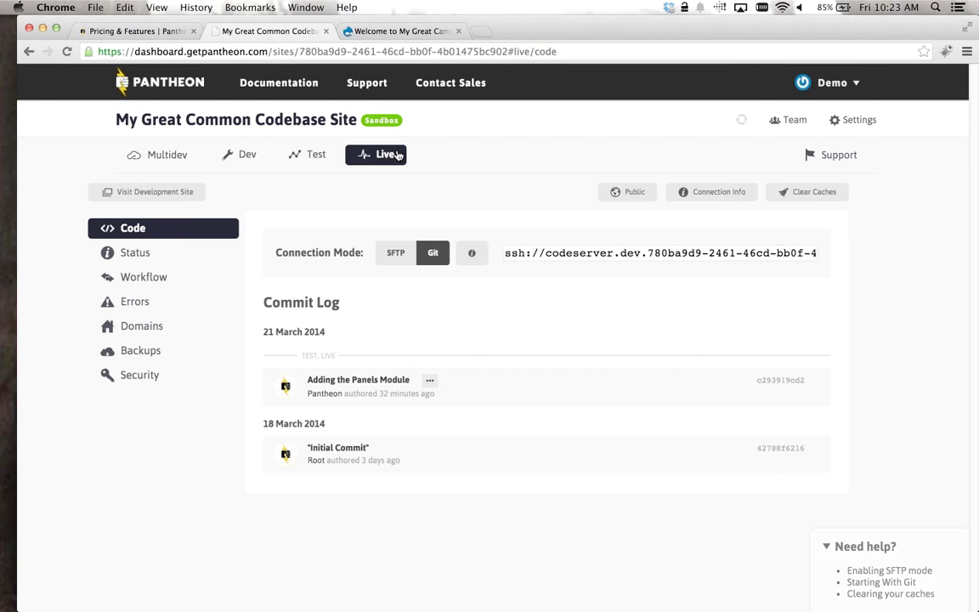
left_click(210, 253)
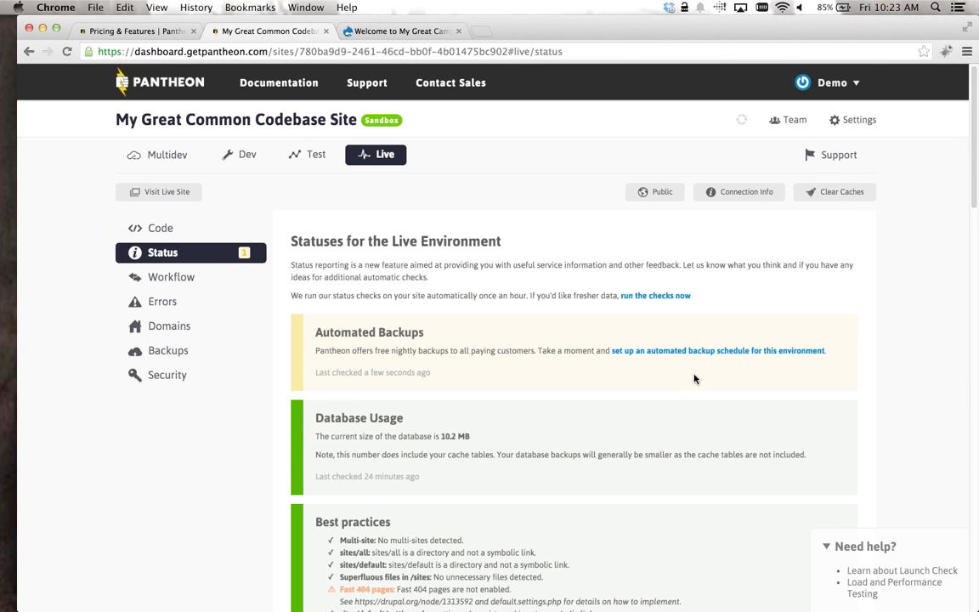
Scroll through the status report, highlighting the Block caching and Watchdog database log results
scroll(696, 379, "down", 2)
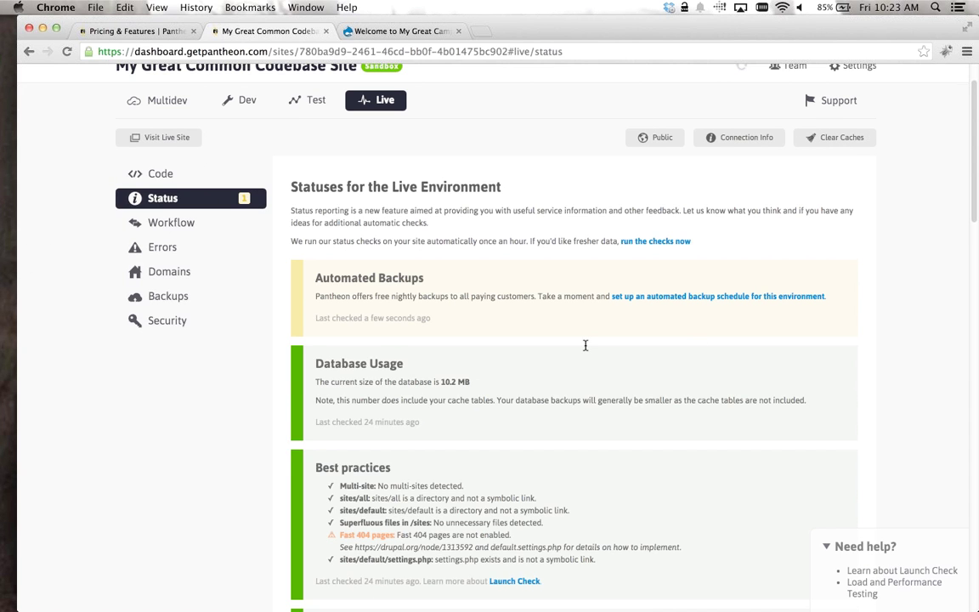
scroll(585, 345, "down", 15)
left_click_drag(361, 262, 644, 379)
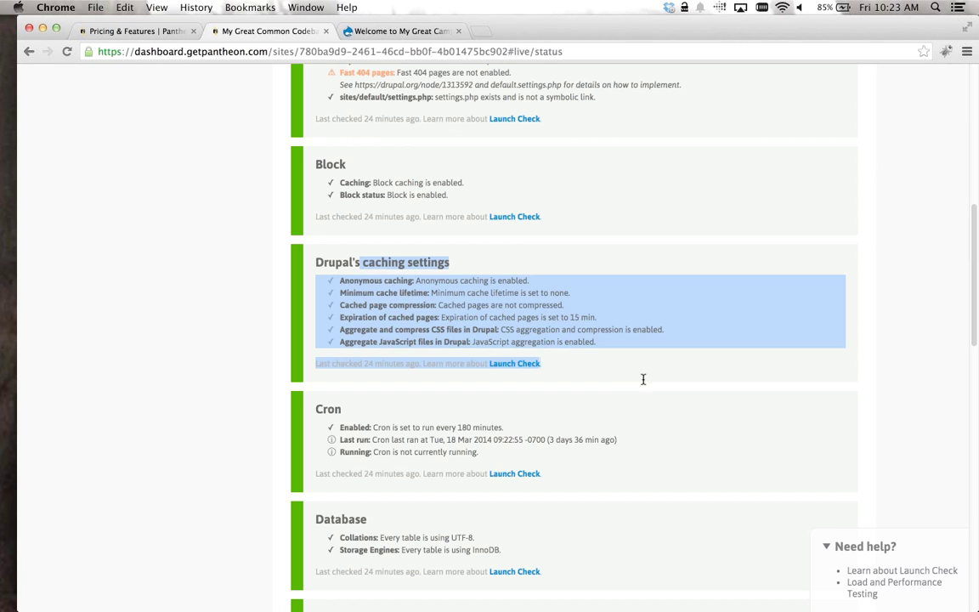
left_click_drag(363, 166, 474, 207)
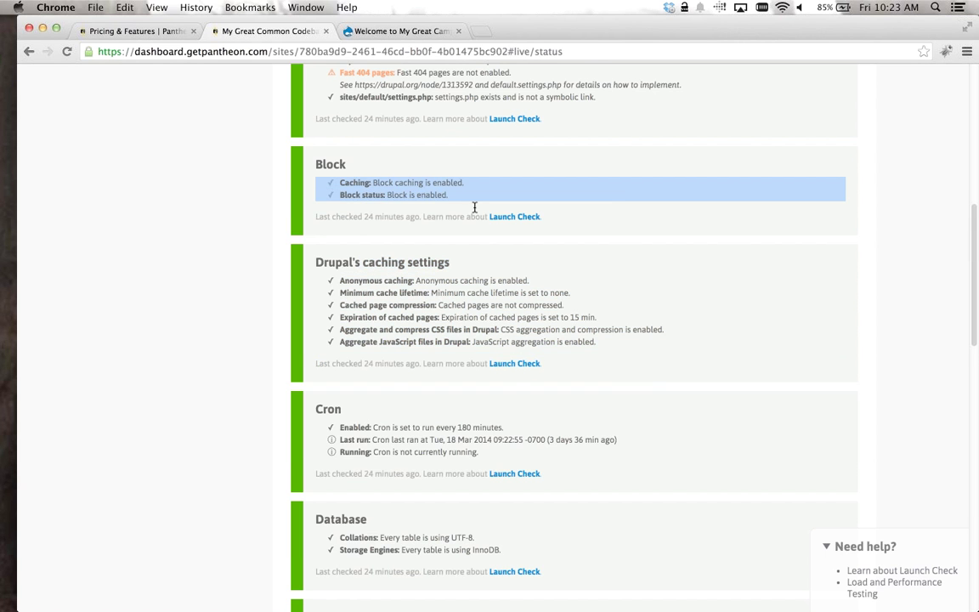
scroll(476, 217, "down", 1)
scroll(544, 281, "down", 13)
left_click_drag(614, 289, 523, 240)
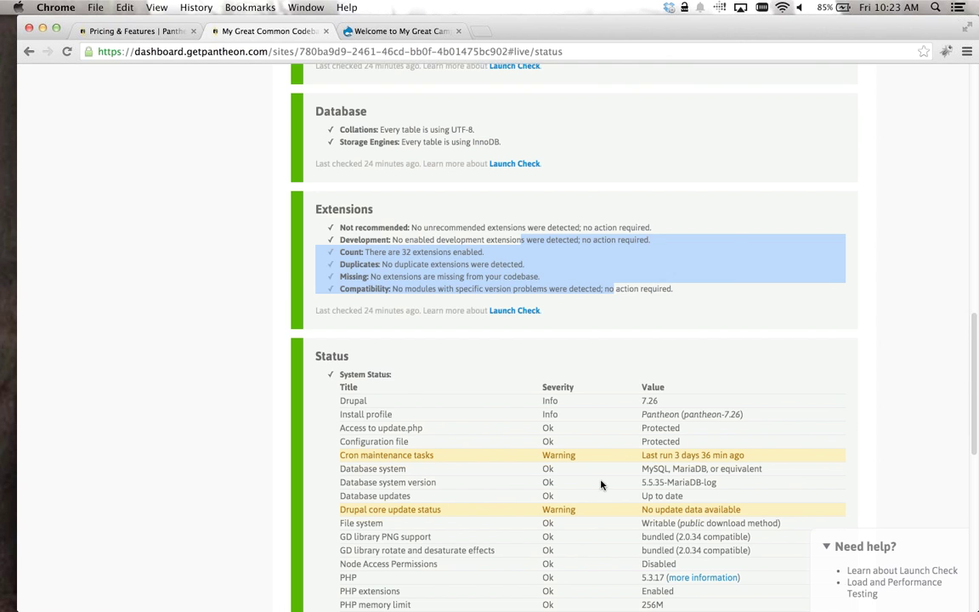
scroll(585, 473, "down", 15)
left_click_drag(329, 246, 491, 273)
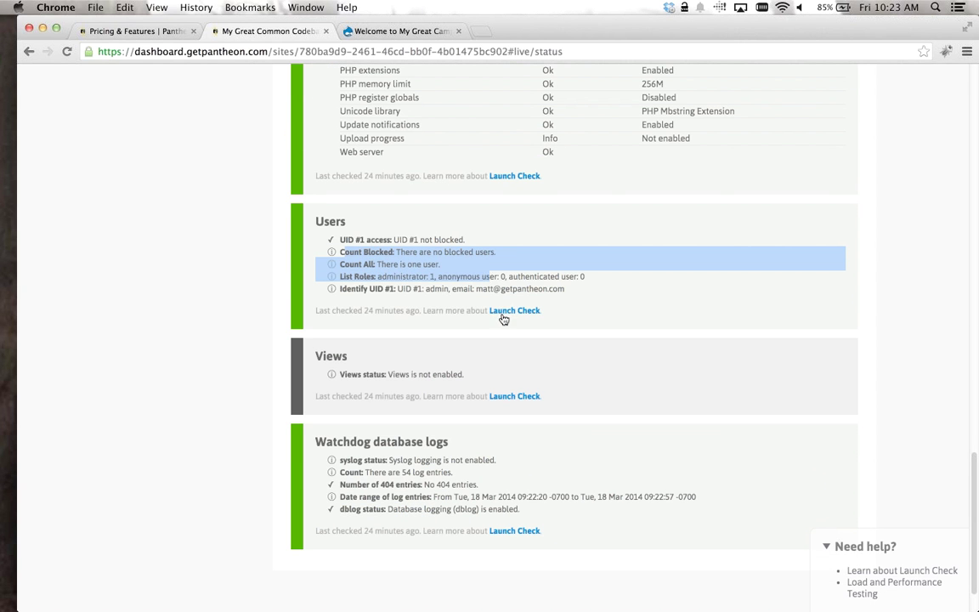
left_click_drag(520, 509, 288, 442)
left_click(362, 457)
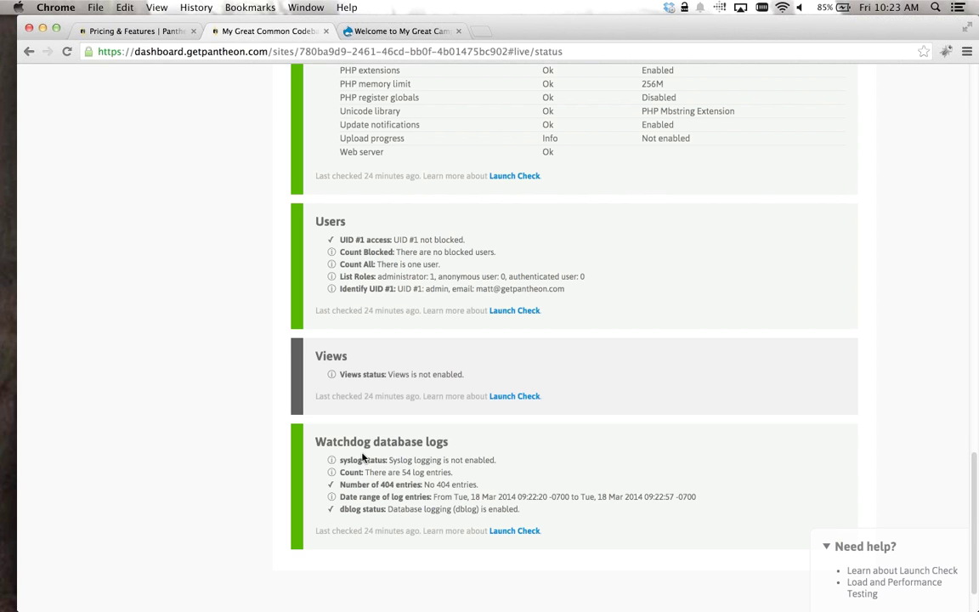
scroll(363, 457, "up", 15)
Show the Live commit log and briefly view the database and SFTP connection details
left_click(140, 228)
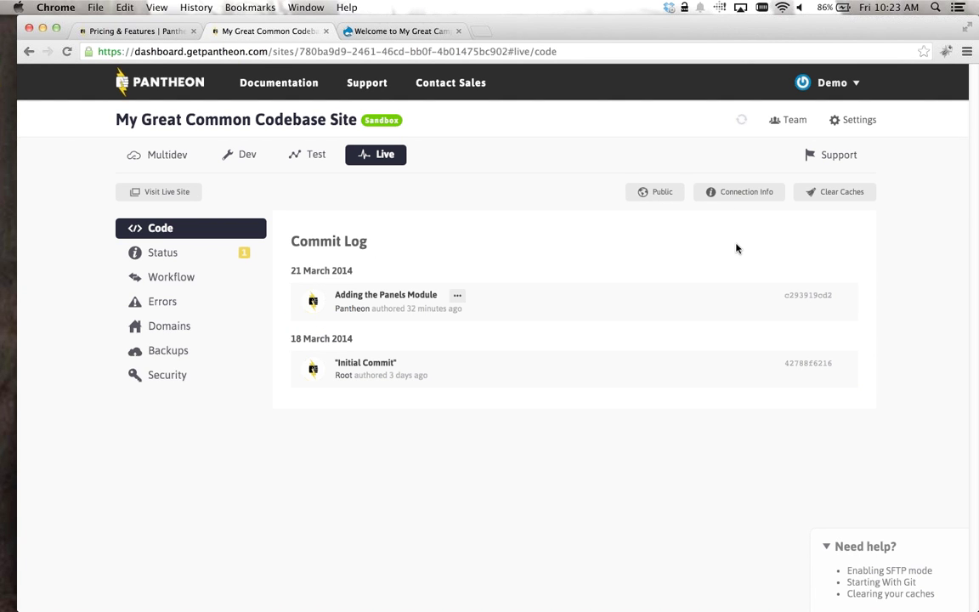
left_click(743, 194)
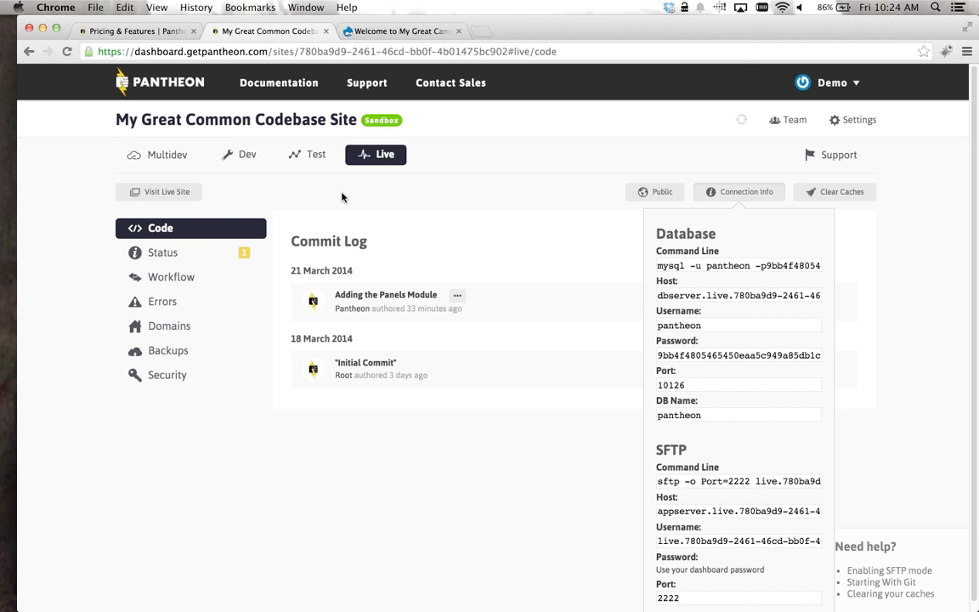
left_click(698, 195)
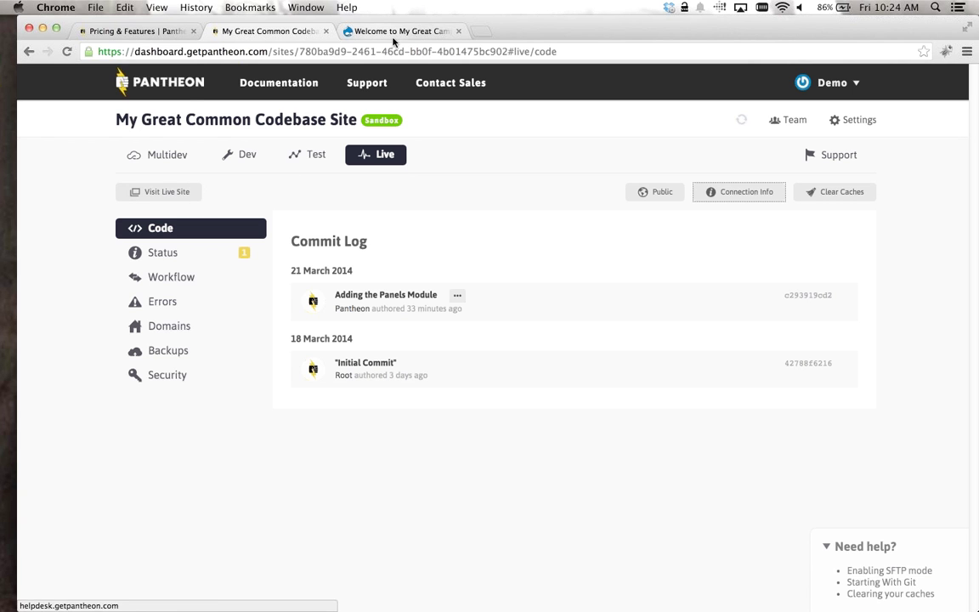
Close the 'Welcome to My Great Campaign' browser tab
left_click(427, 37)
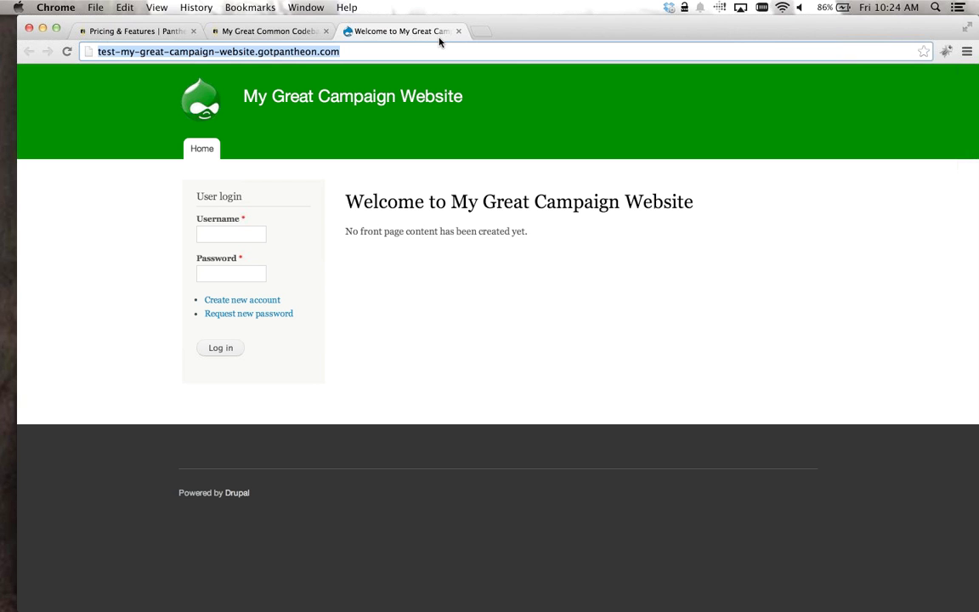
left_click(458, 31)
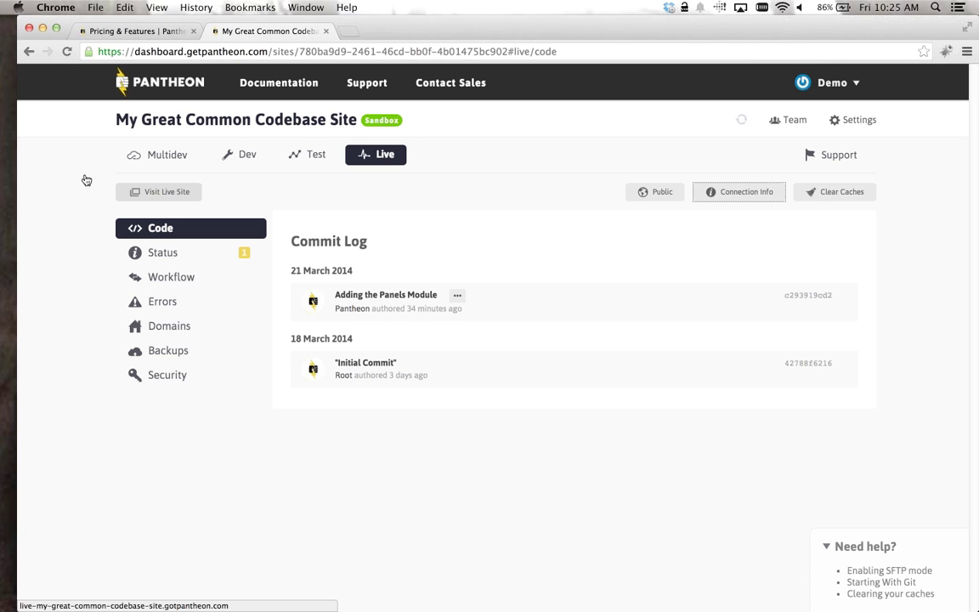
Switch to Dev and launch the development site in a new tab
left_click(251, 157)
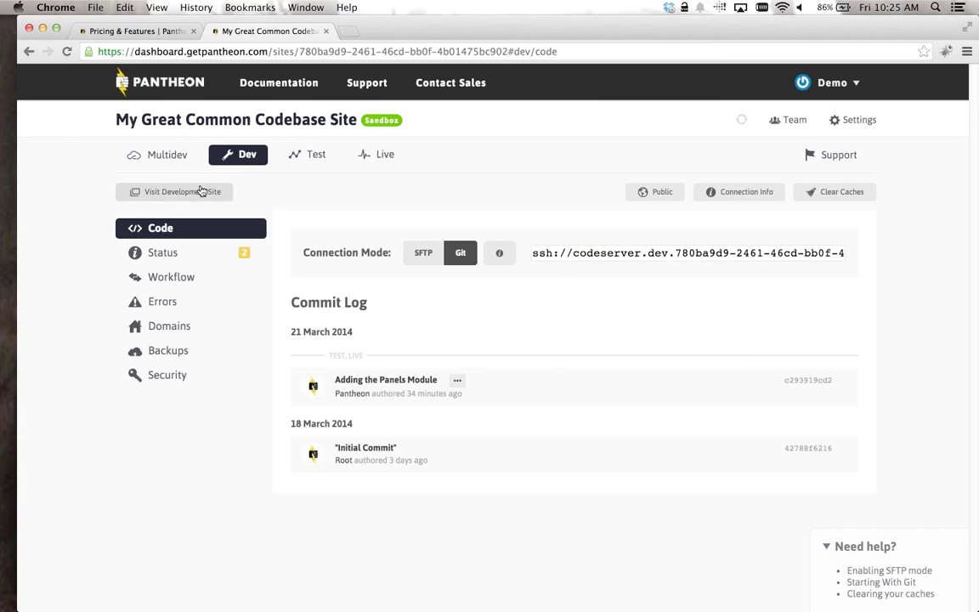
left_click(204, 189)
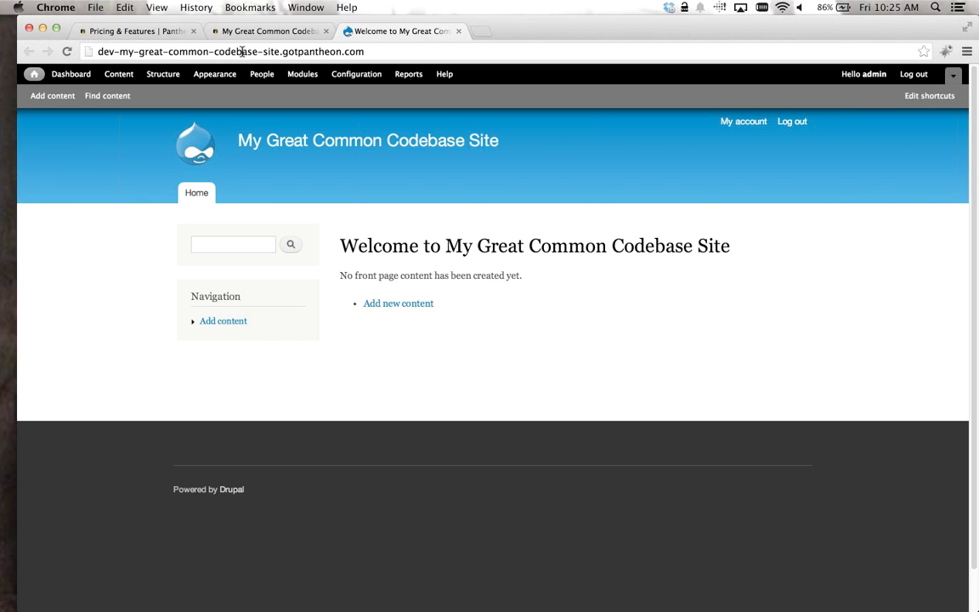
Go back to the Pantheon pricing page and follow the Pantheon logo to its home page
left_click(134, 31)
scroll(144, 119, "up", 3)
left_click(180, 112)
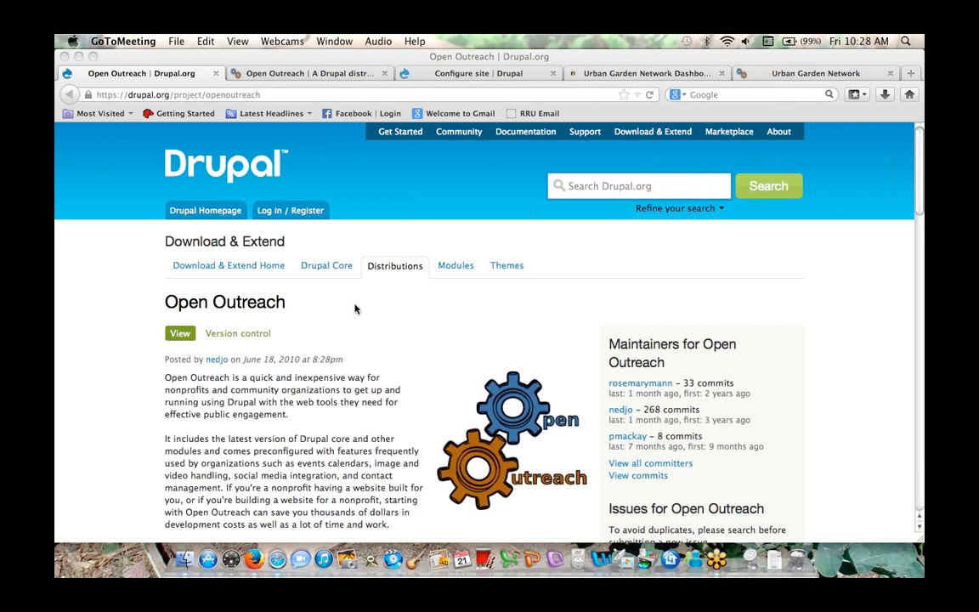
Scroll through the drupal.org project page, then switch to the openoutreach.org site
scroll(355, 309, "down", 1)
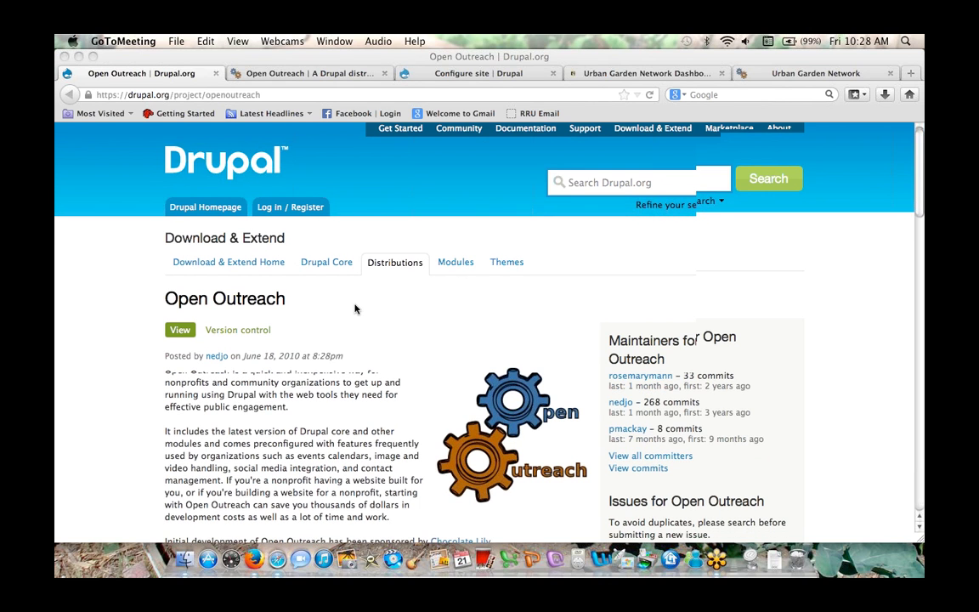
scroll(356, 308, "down", 2)
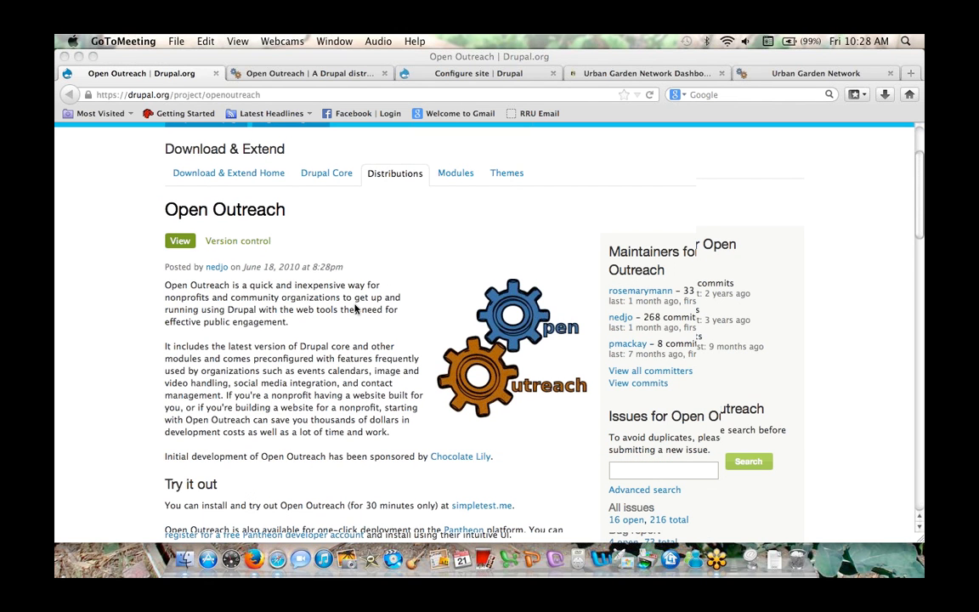
scroll(356, 309, "down", 2)
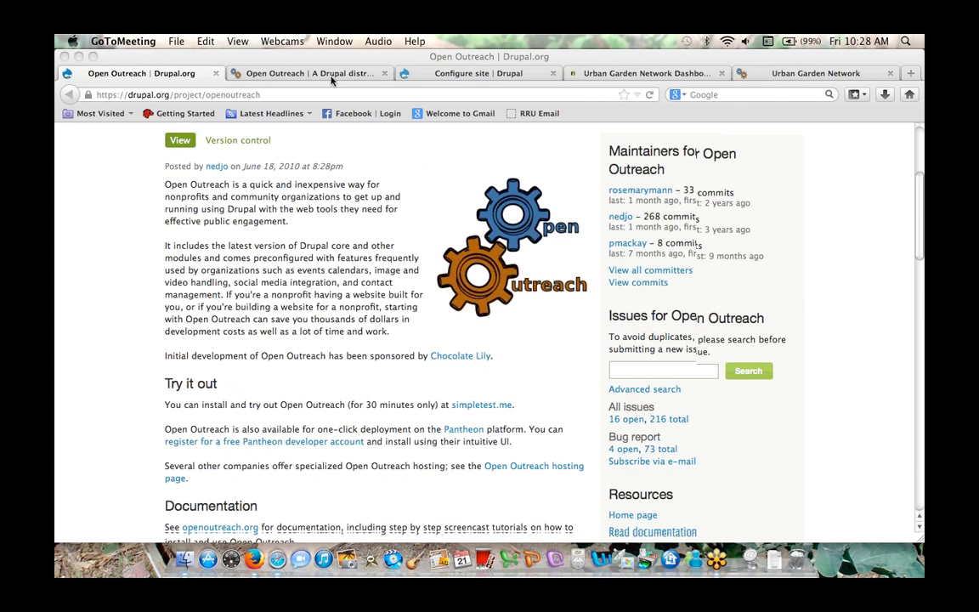
left_click(334, 75)
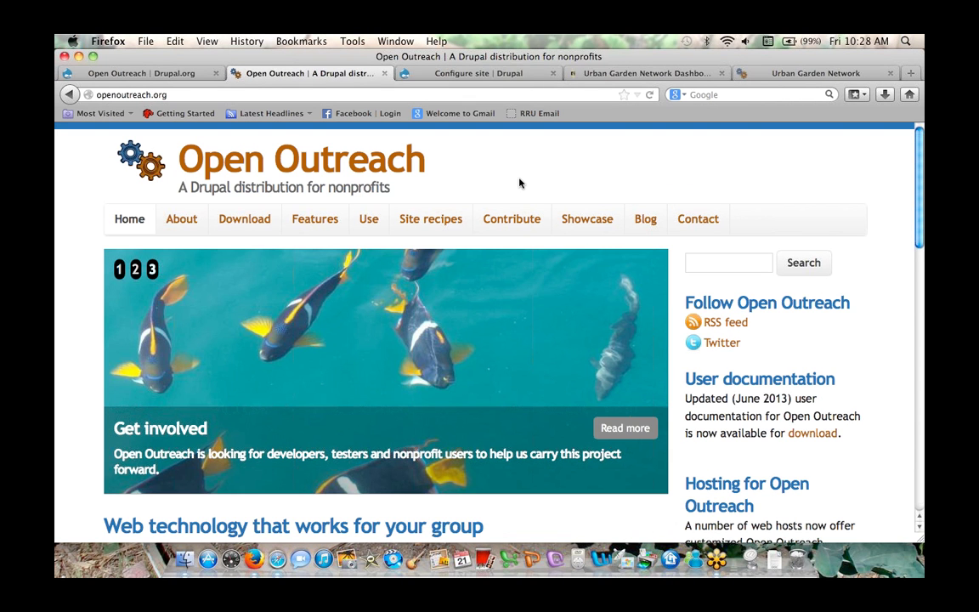
scroll(525, 201, "down", 1)
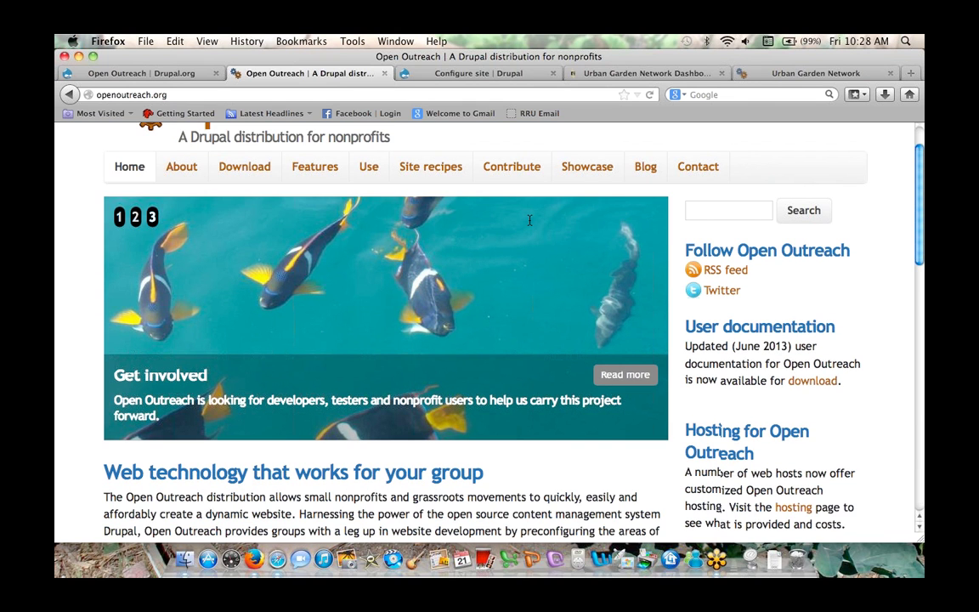
scroll(529, 220, "up", 1)
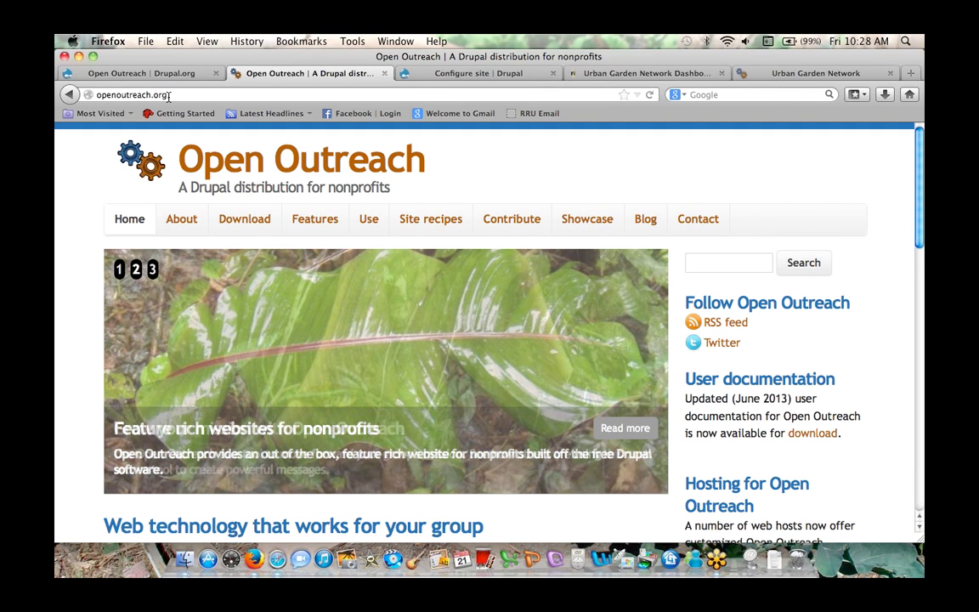
Open the Using Open Outreach page and read through its installation instructions
left_click(377, 232)
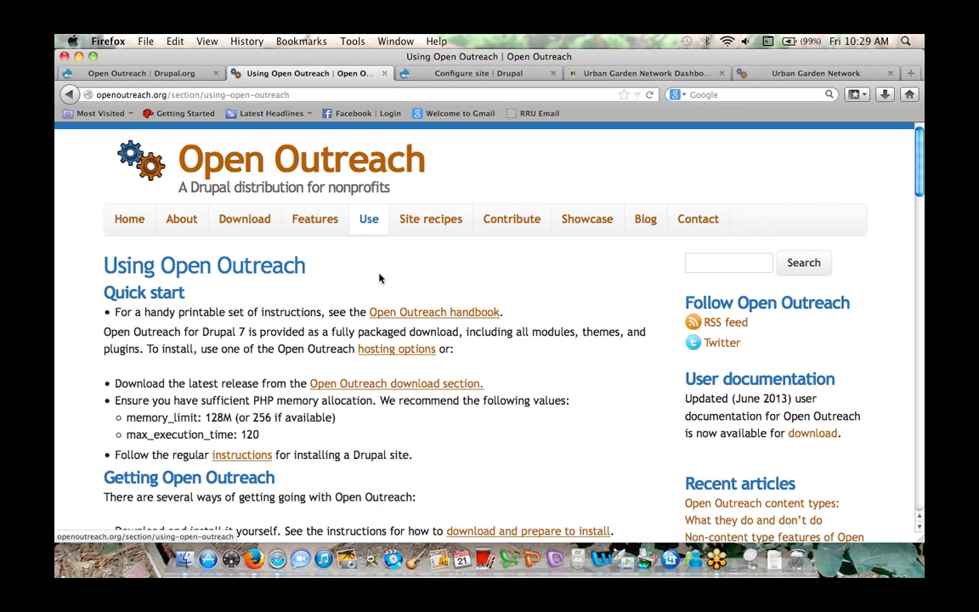
scroll(379, 278, "down", 1)
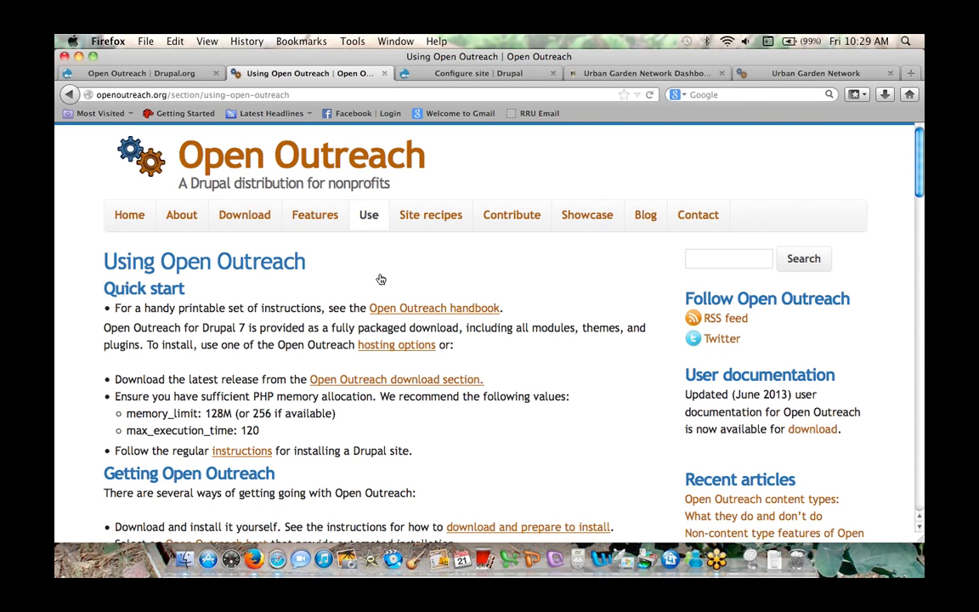
scroll(381, 279, "down", 3)
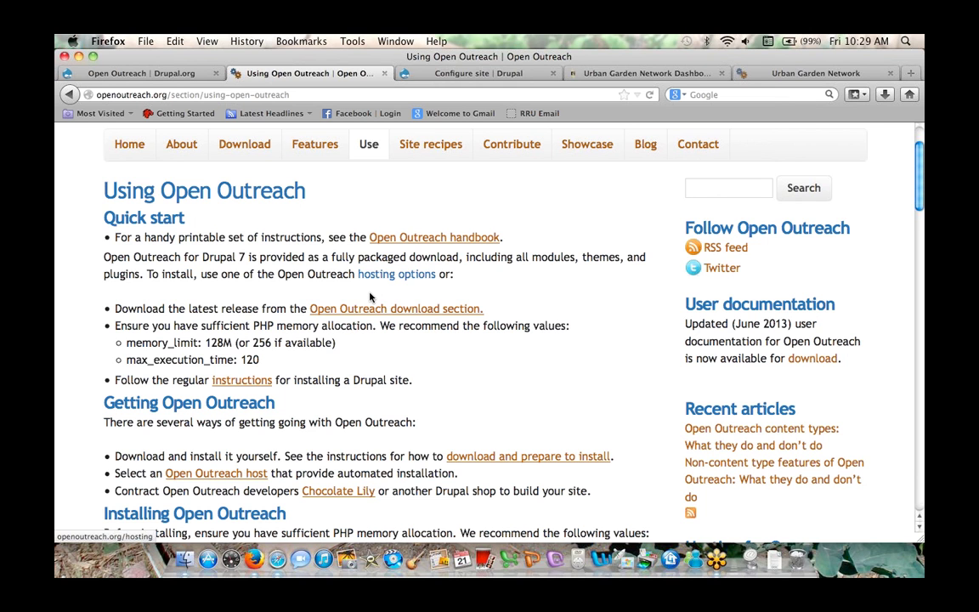
scroll(369, 297, "down", 2)
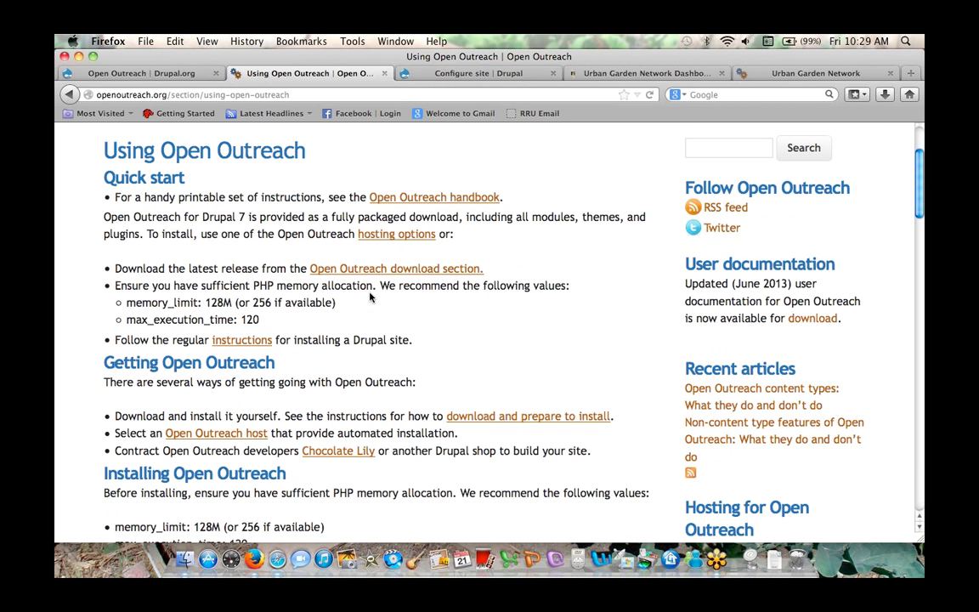
scroll(370, 296, "down", 5)
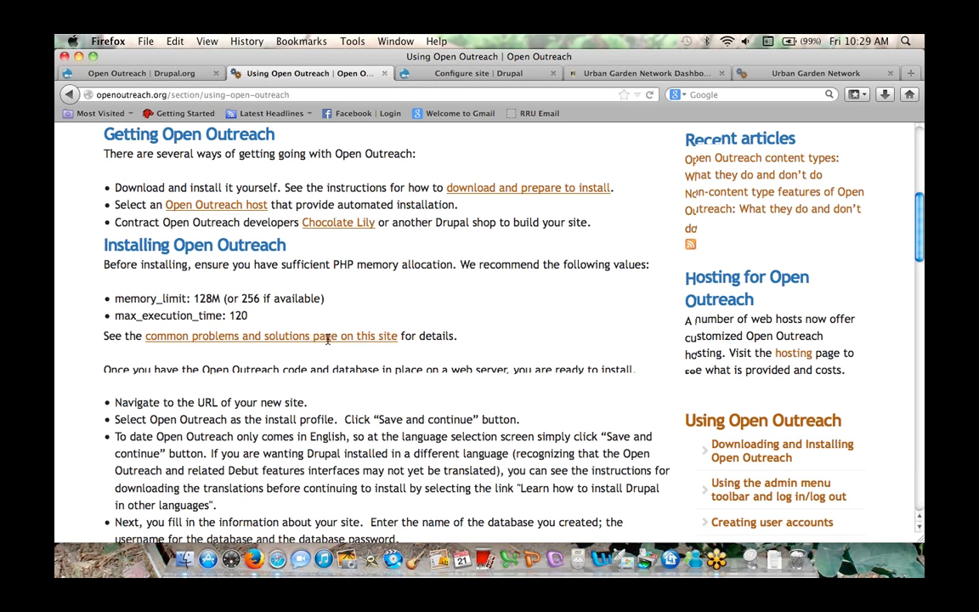
scroll(327, 339, "down", 2)
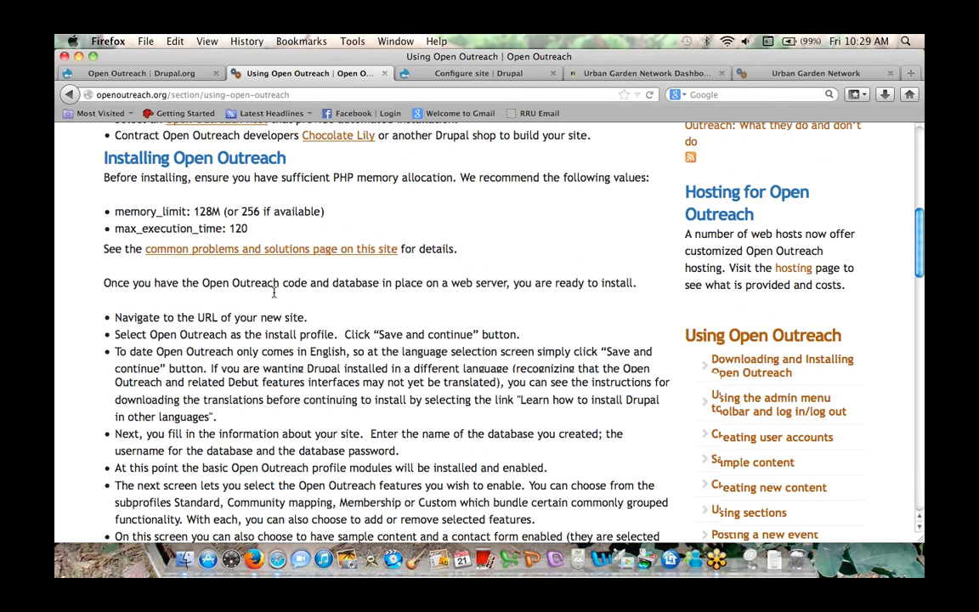
scroll(273, 292, "down", 2)
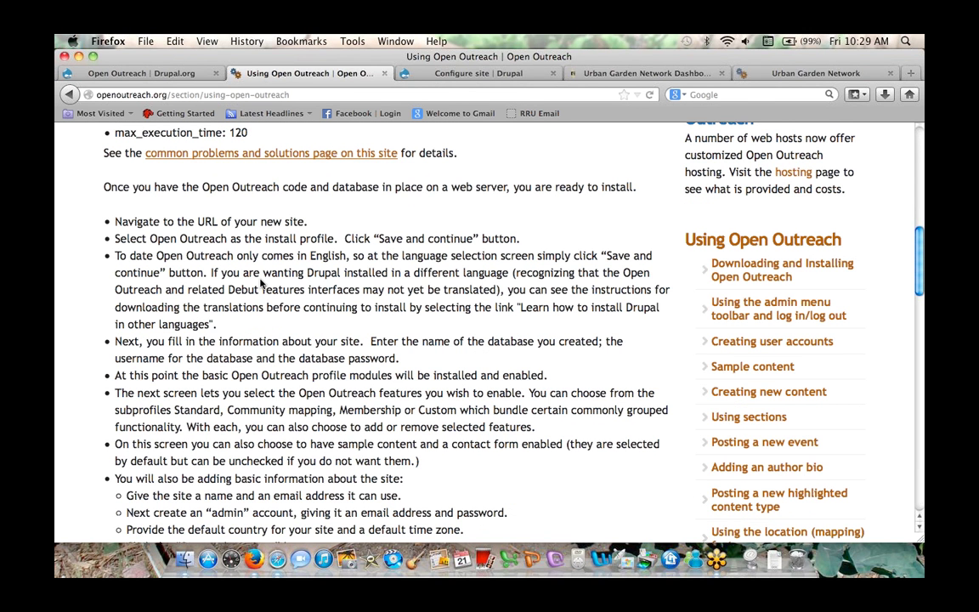
scroll(262, 284, "down", 10)
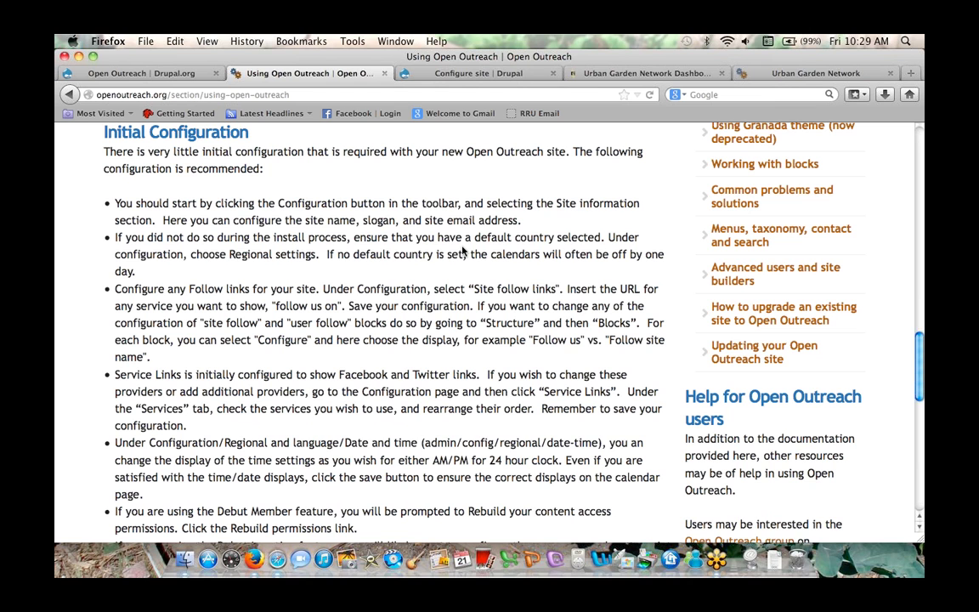
scroll(415, 220, "up", 15)
Browse the Site showcase page, down to the invitation to submit a site URL
left_click(583, 232)
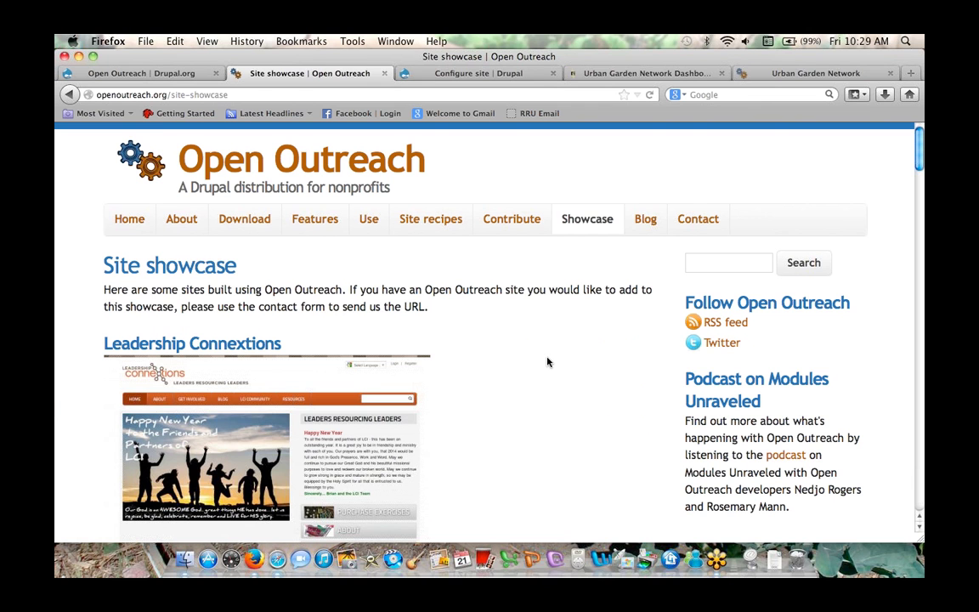
scroll(548, 362, "down", 1)
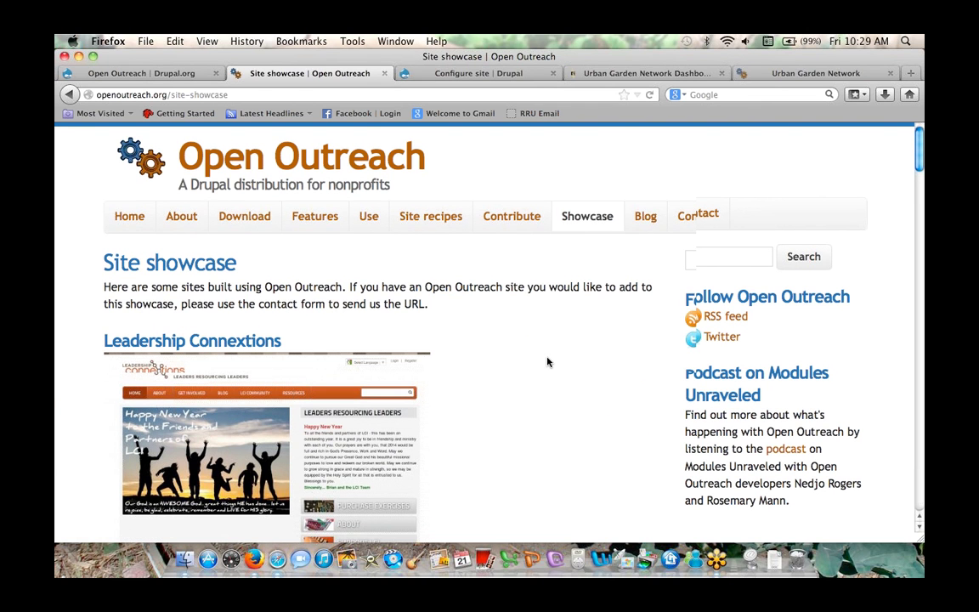
scroll(547, 362, "down", 2)
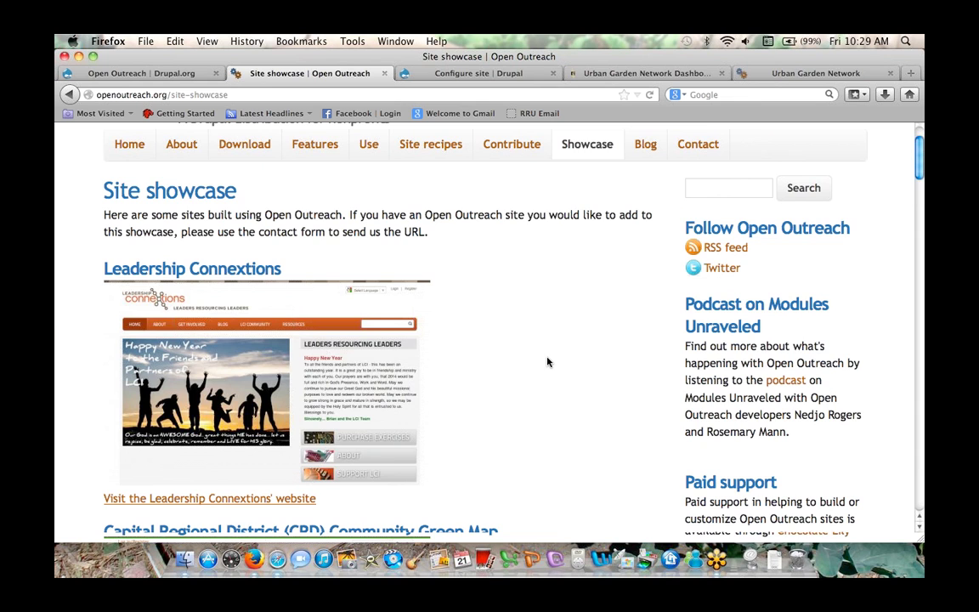
scroll(547, 362, "down", 5)
scroll(547, 362, "up", 7)
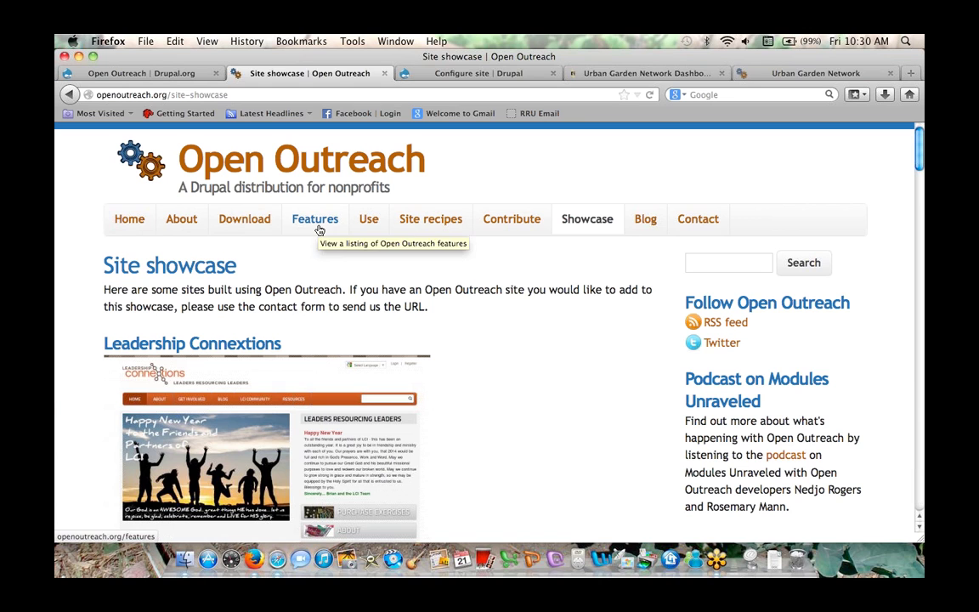
Go to the Features listing describing each Open Outreach feature
left_click(315, 219)
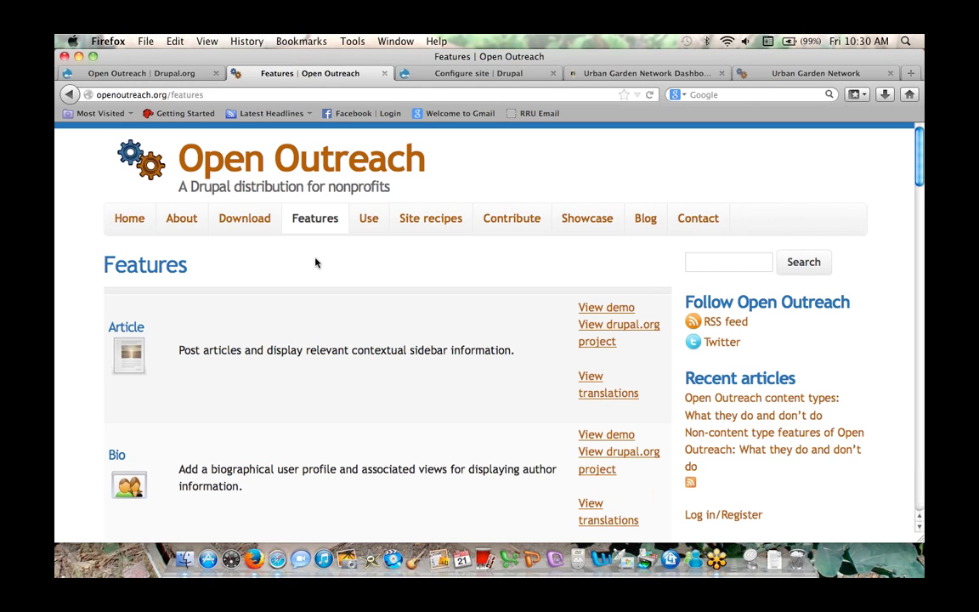
scroll(315, 262, "down", 1)
scroll(315, 263, "down", 1)
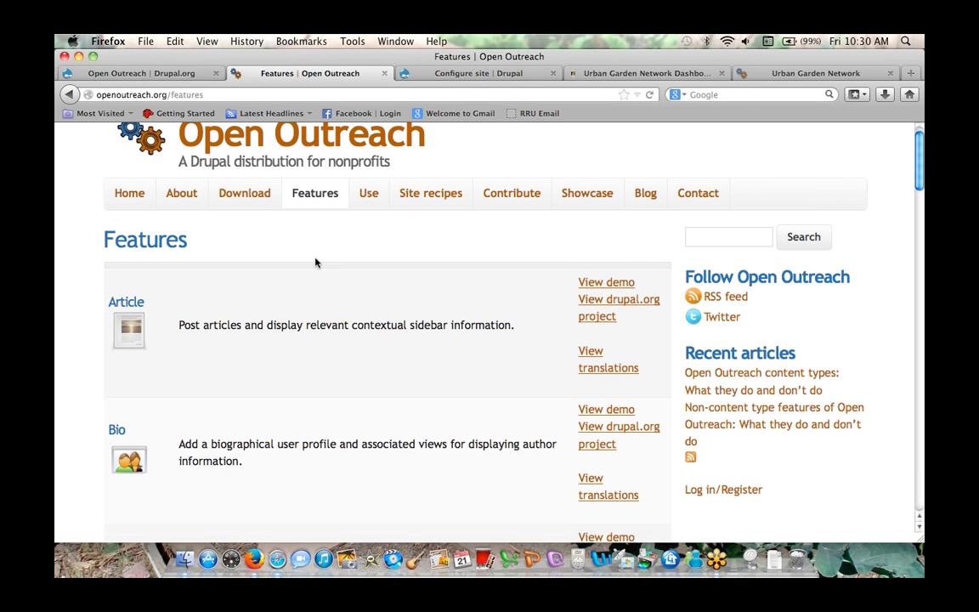
scroll(316, 263, "down", 3)
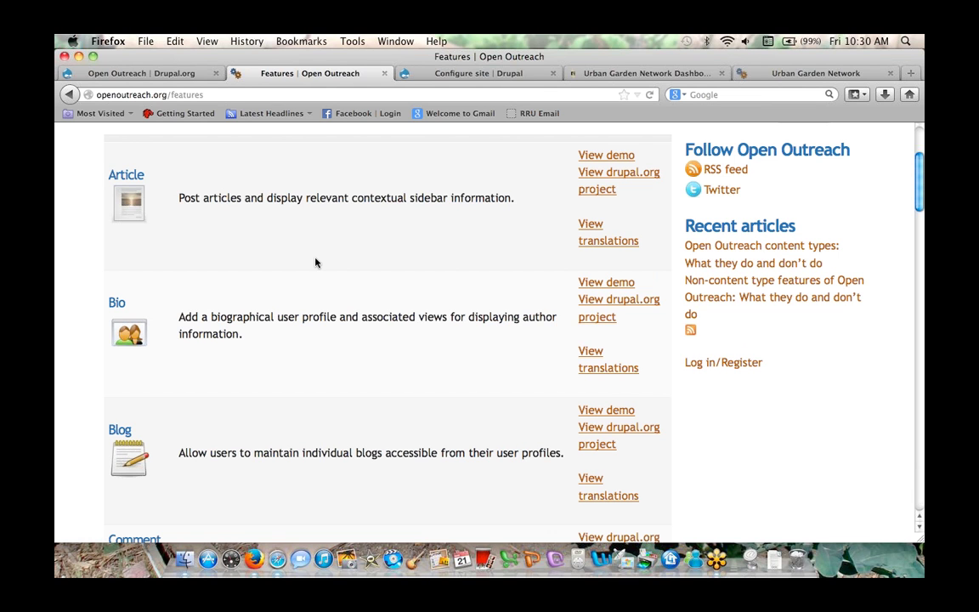
scroll(316, 263, "down", 1)
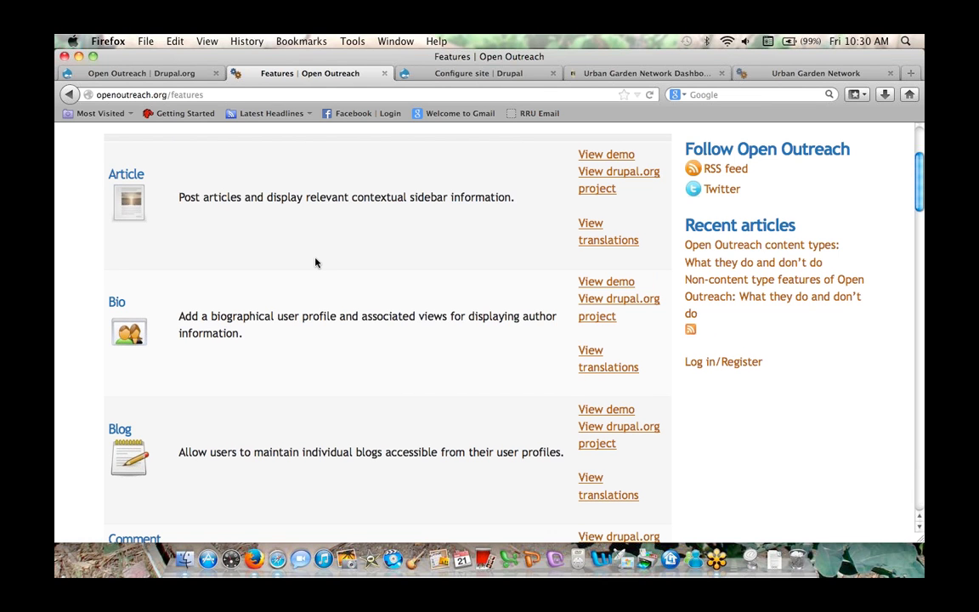
scroll(315, 263, "down", 1)
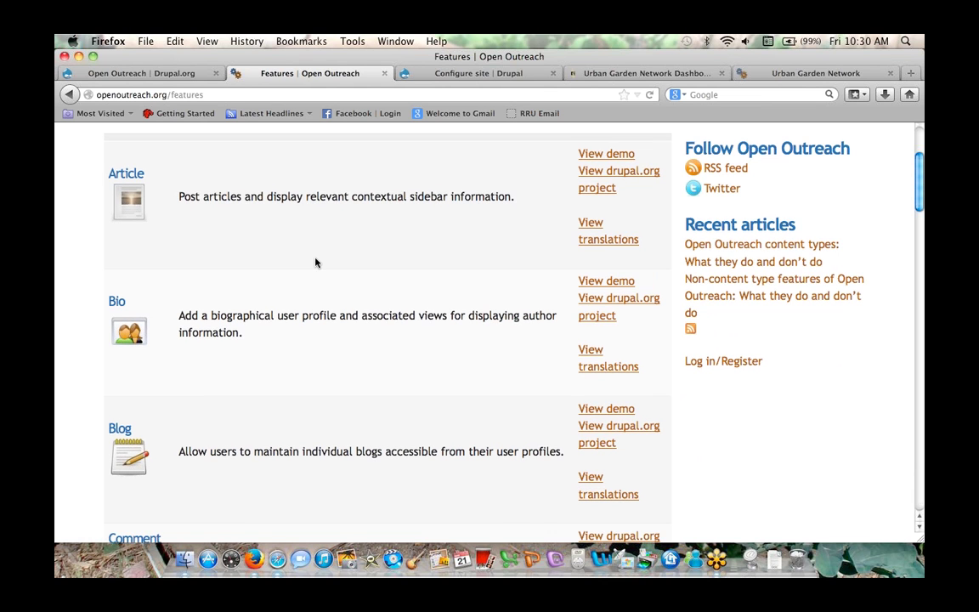
scroll(316, 262, "down", 1)
scroll(313, 348, "down", 3)
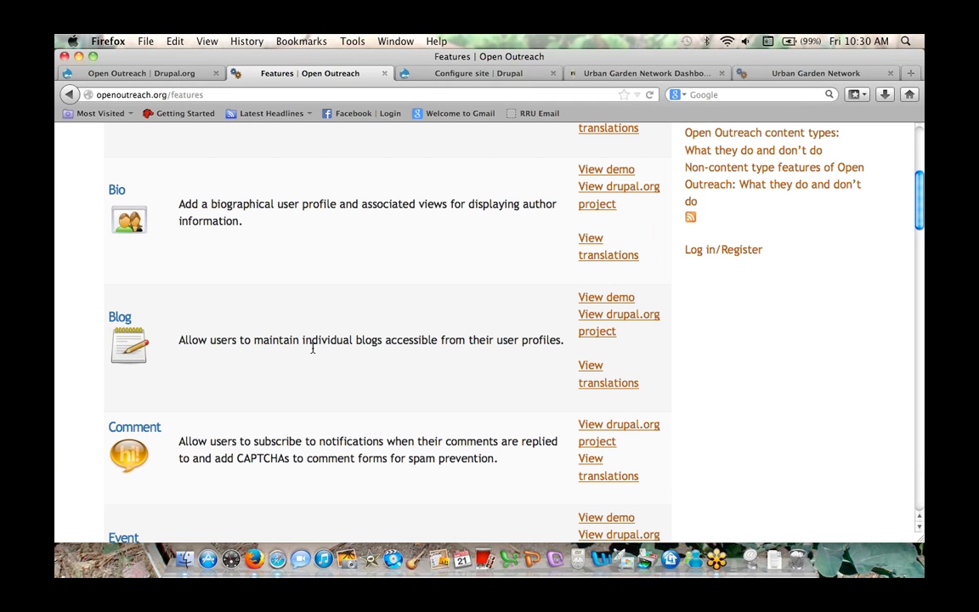
scroll(313, 347, "down", 1)
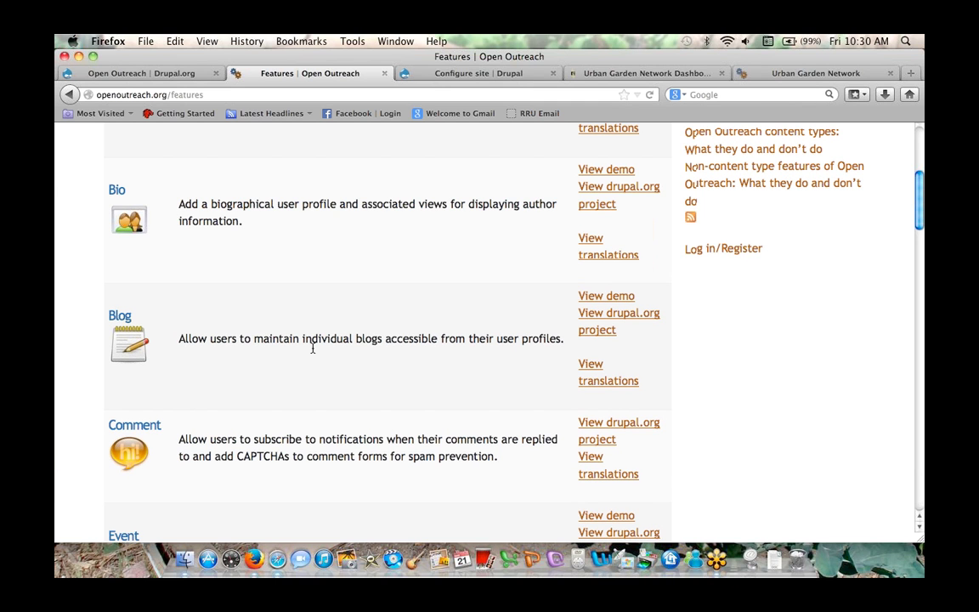
scroll(313, 348, "down", 1)
scroll(312, 348, "down", 3)
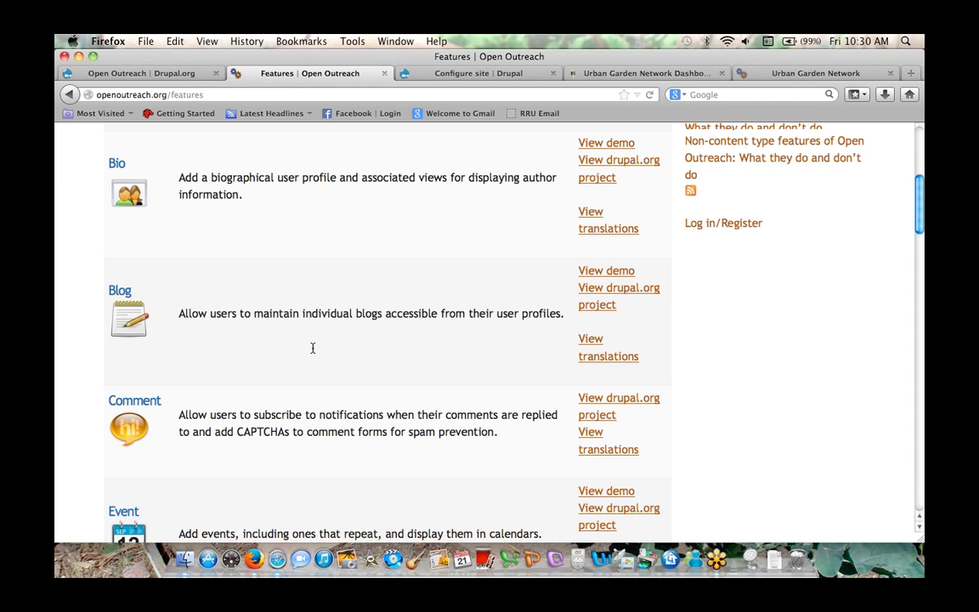
scroll(313, 348, "down", 2)
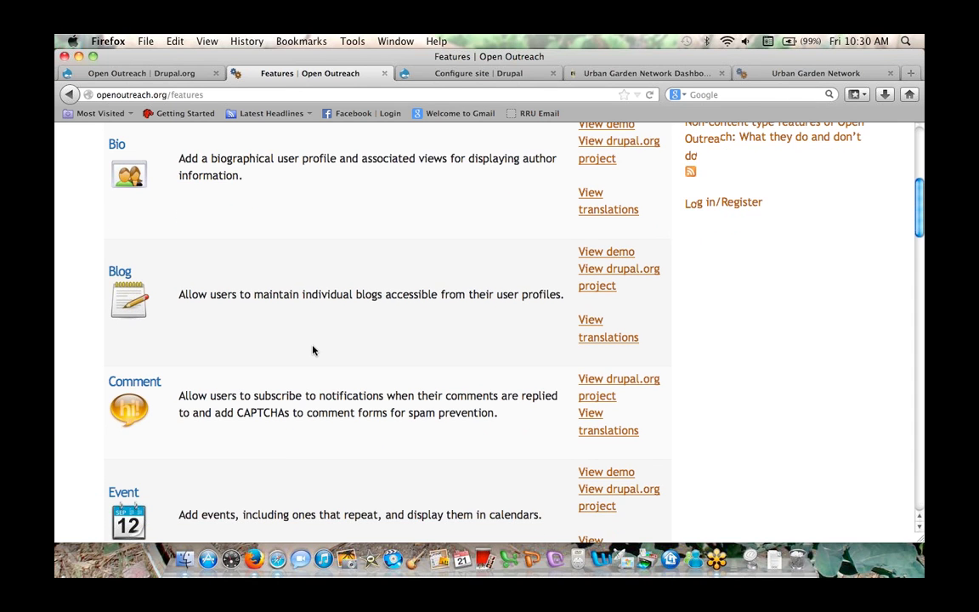
scroll(313, 350, "down", 5)
scroll(312, 350, "down", 5)
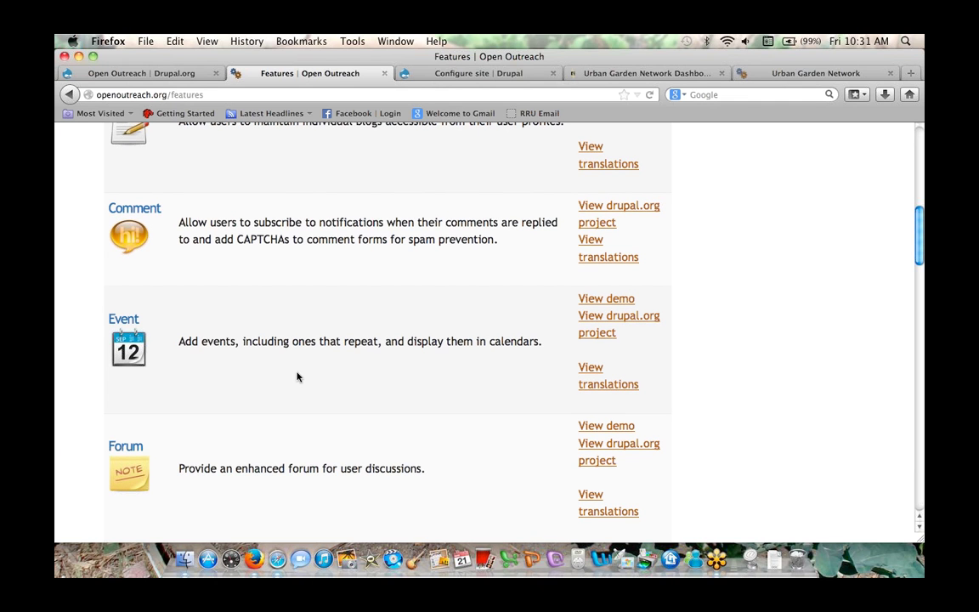
scroll(297, 376, "down", 1)
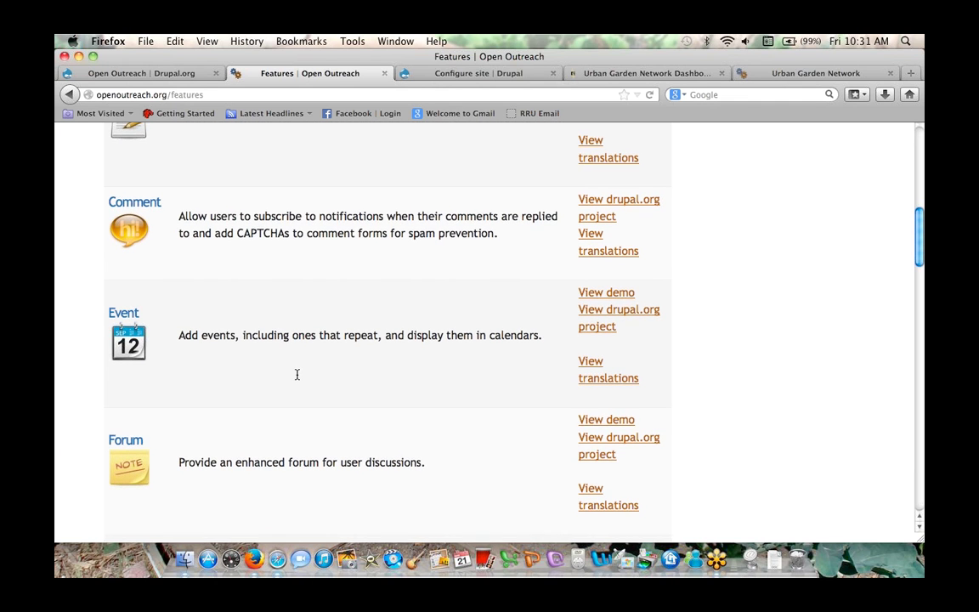
scroll(297, 375, "down", 5)
scroll(298, 377, "down", 3)
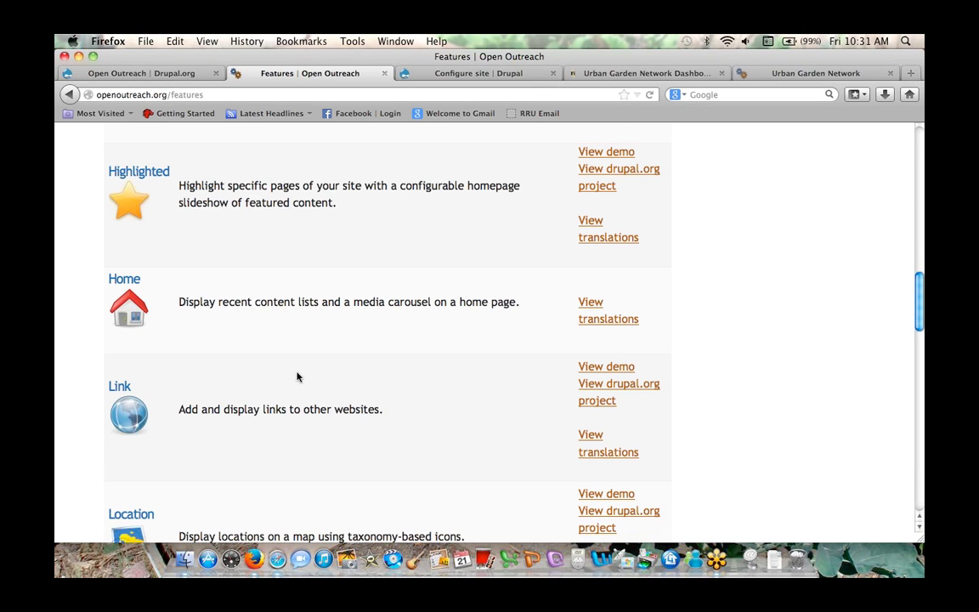
scroll(297, 376, "down", 3)
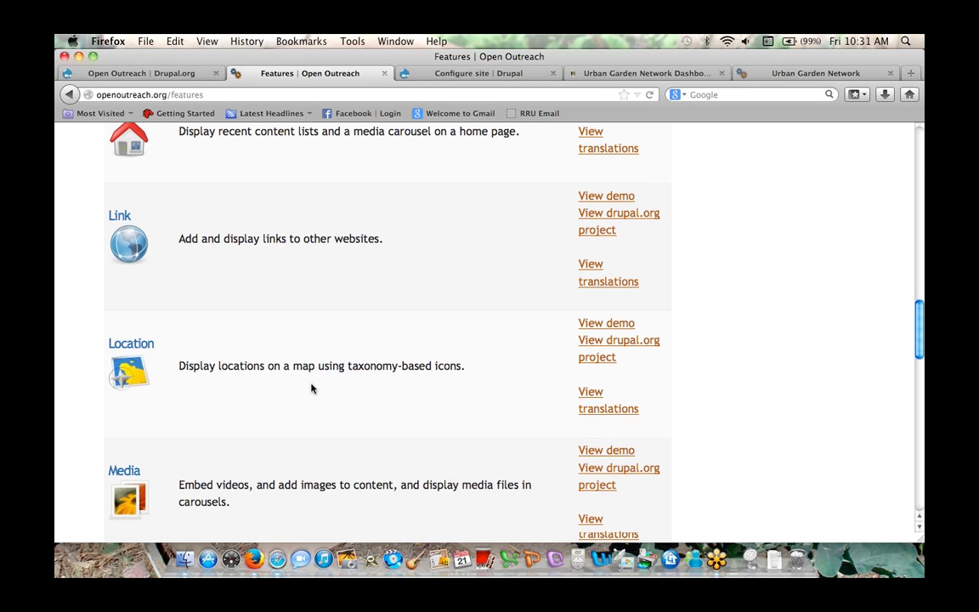
scroll(311, 389, "down", 1)
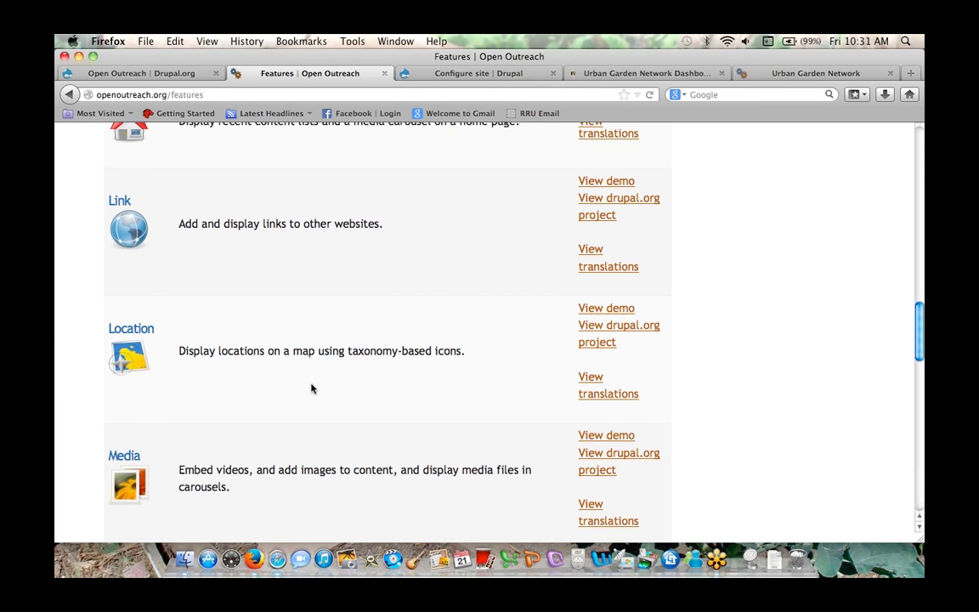
scroll(311, 389, "down", 2)
scroll(311, 389, "down", 1)
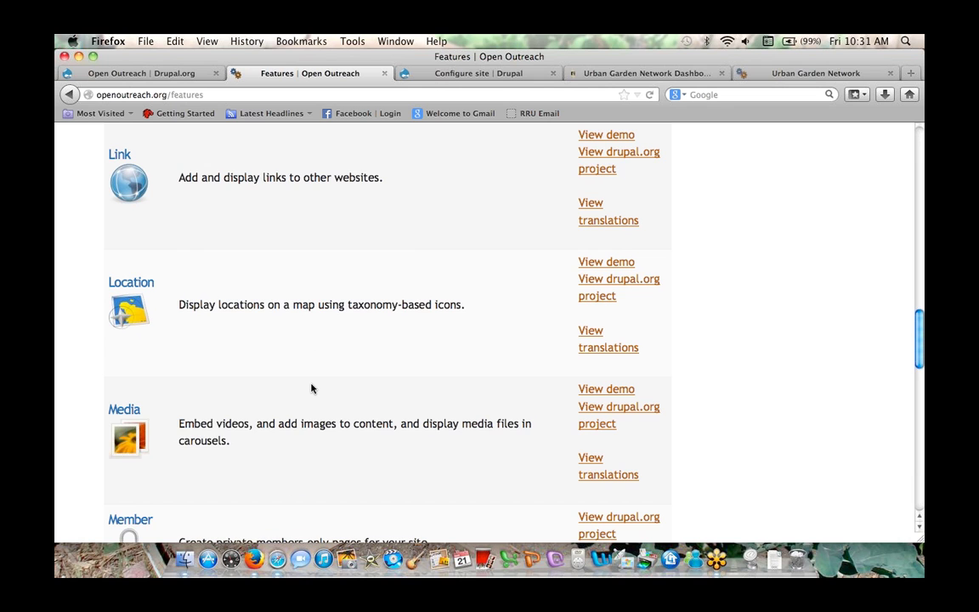
scroll(311, 389, "down", 10)
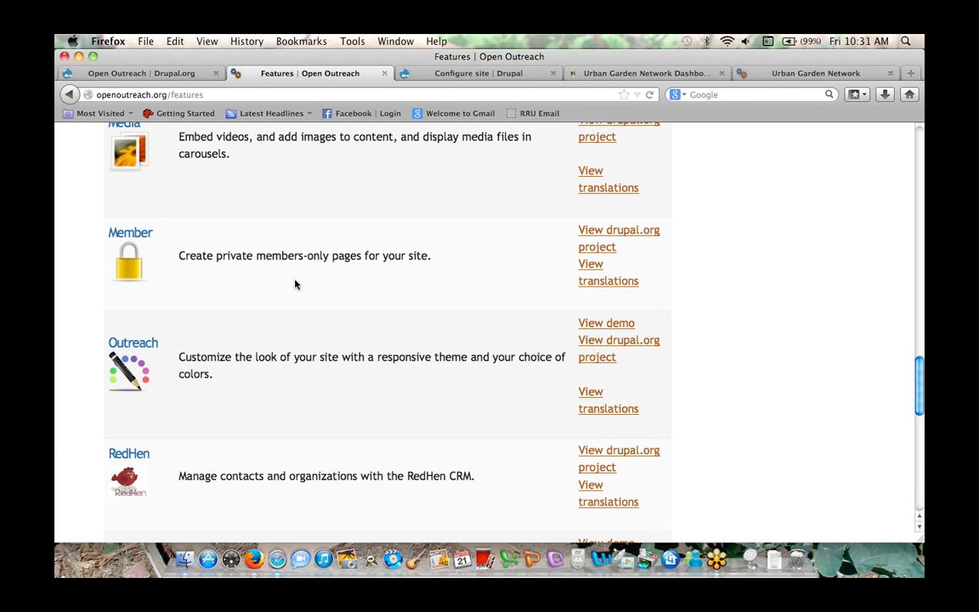
scroll(295, 285, "down", 1)
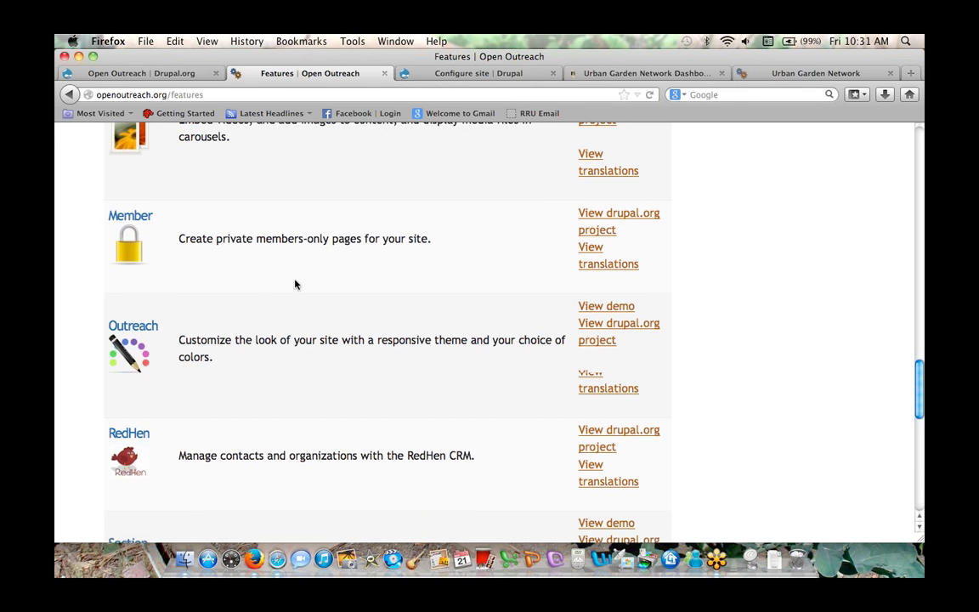
scroll(295, 284, "down", 2)
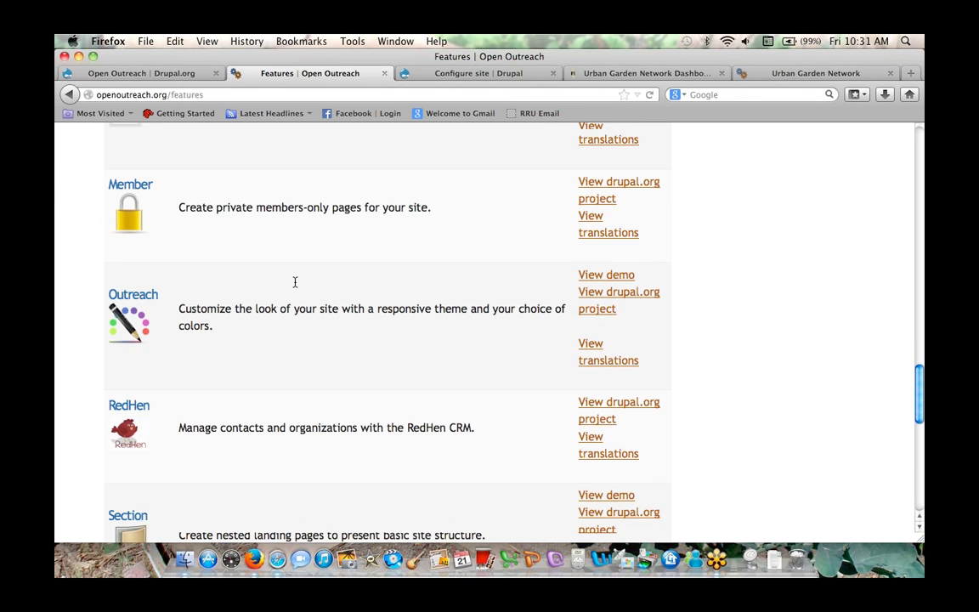
scroll(295, 283, "down", 2)
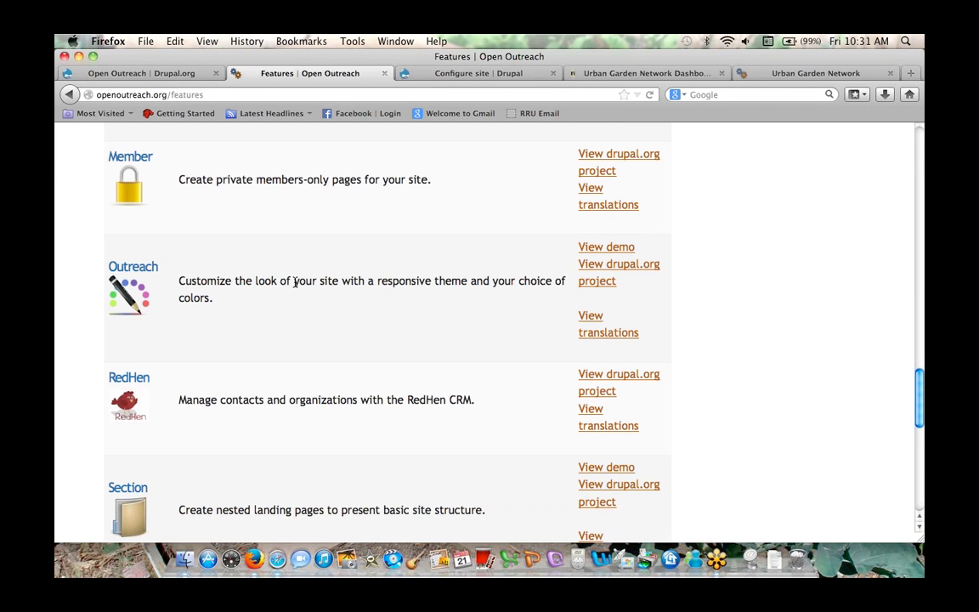
scroll(295, 284, "down", 5)
scroll(295, 283, "down", 1)
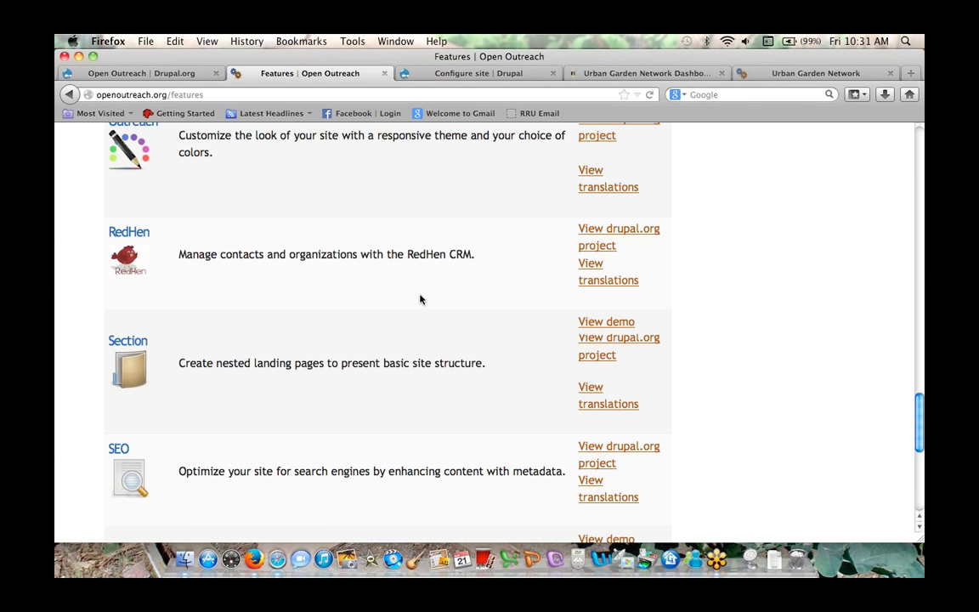
scroll(420, 299, "down", 1)
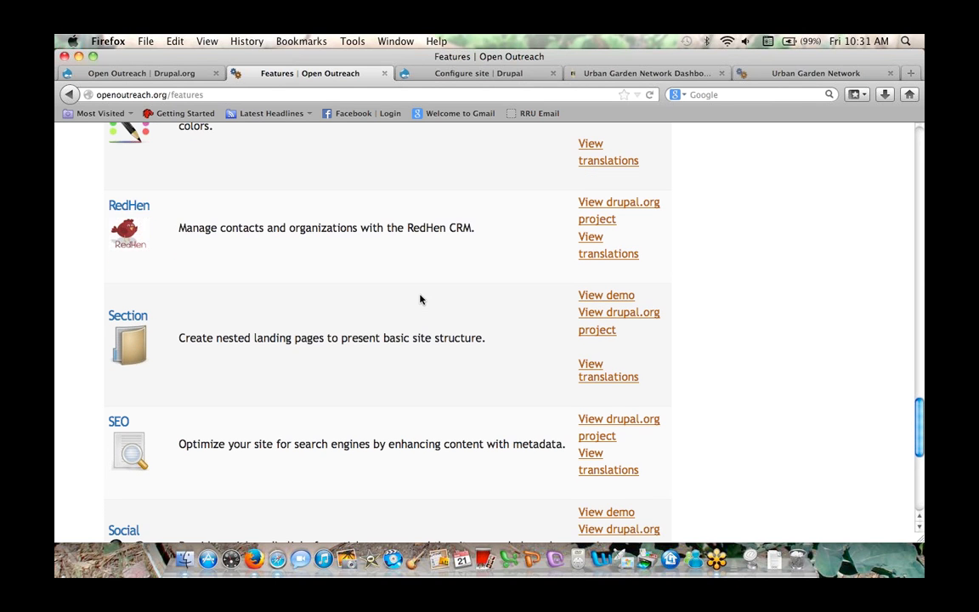
scroll(420, 299, "down", 1)
scroll(420, 299, "down", 6)
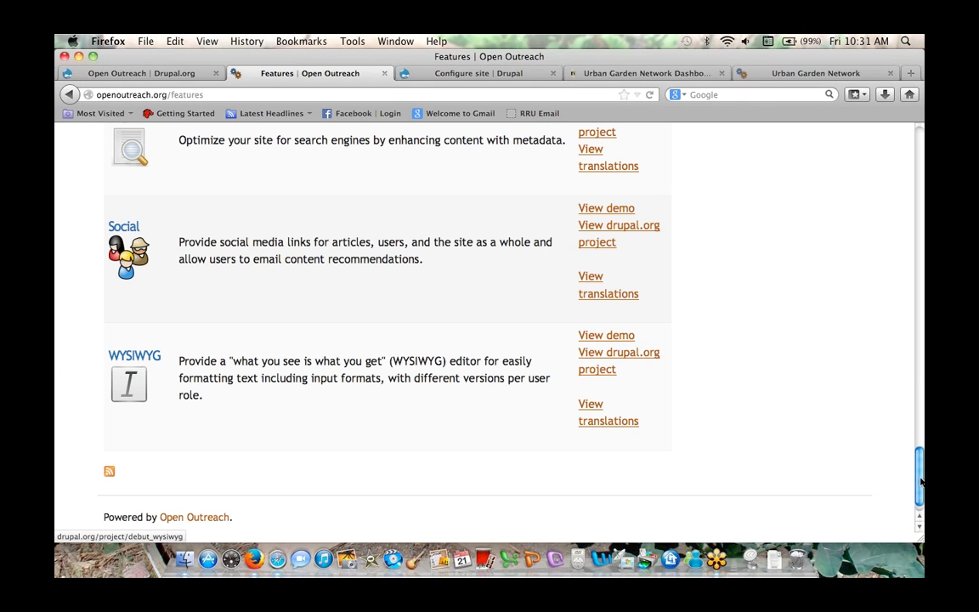
scroll(920, 482, "up", 1)
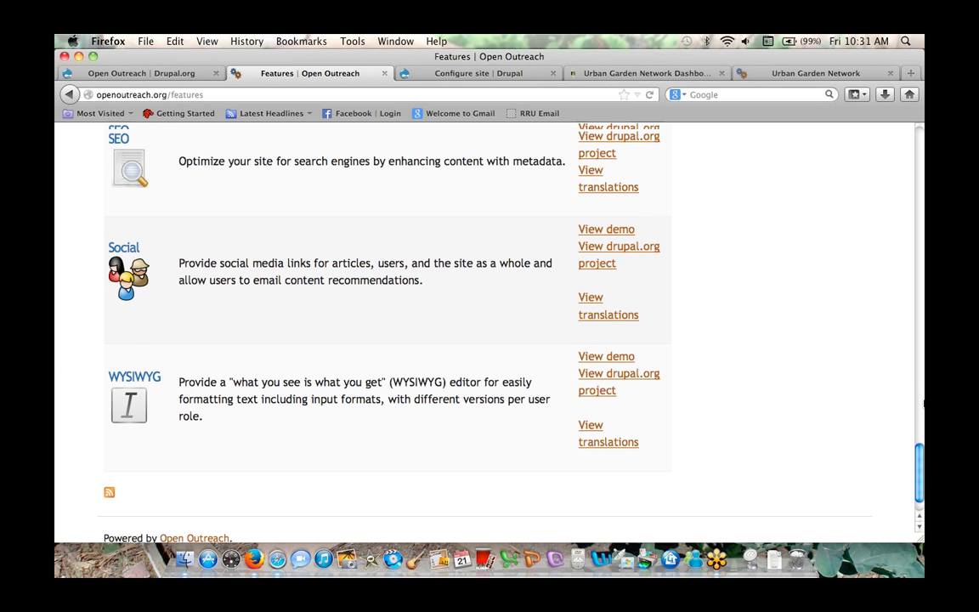
scroll(372, 274, "up", 15)
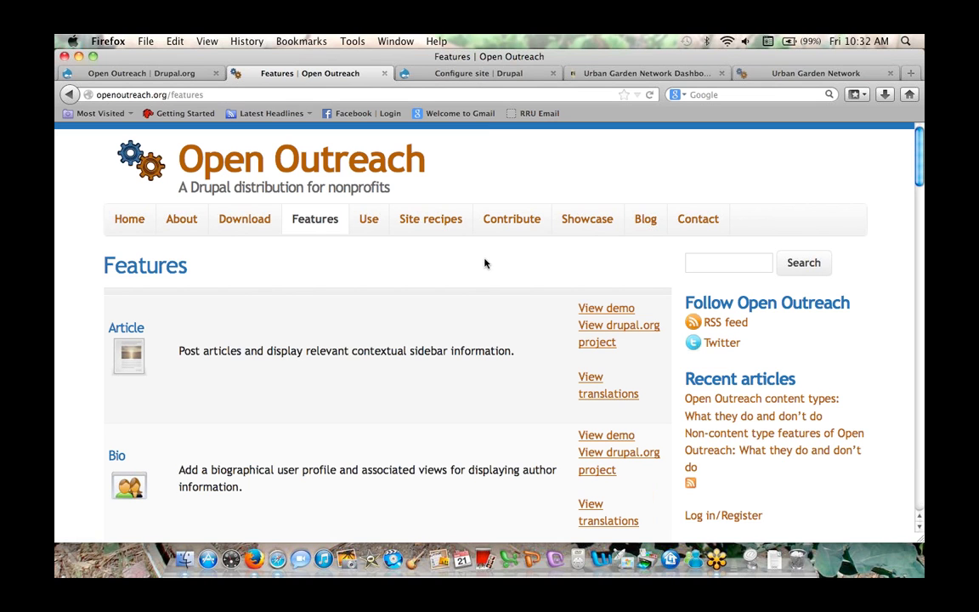
Return to the installer's Configure site step and review the Standard preset's Debut Article, Bio, Blog and Comment
left_click(470, 75)
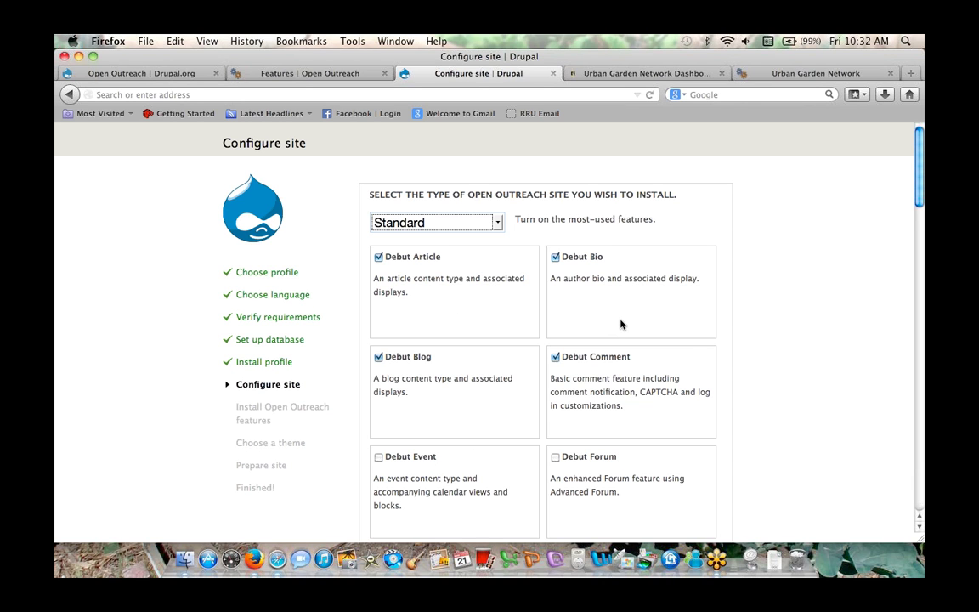
scroll(620, 324, "down", 1)
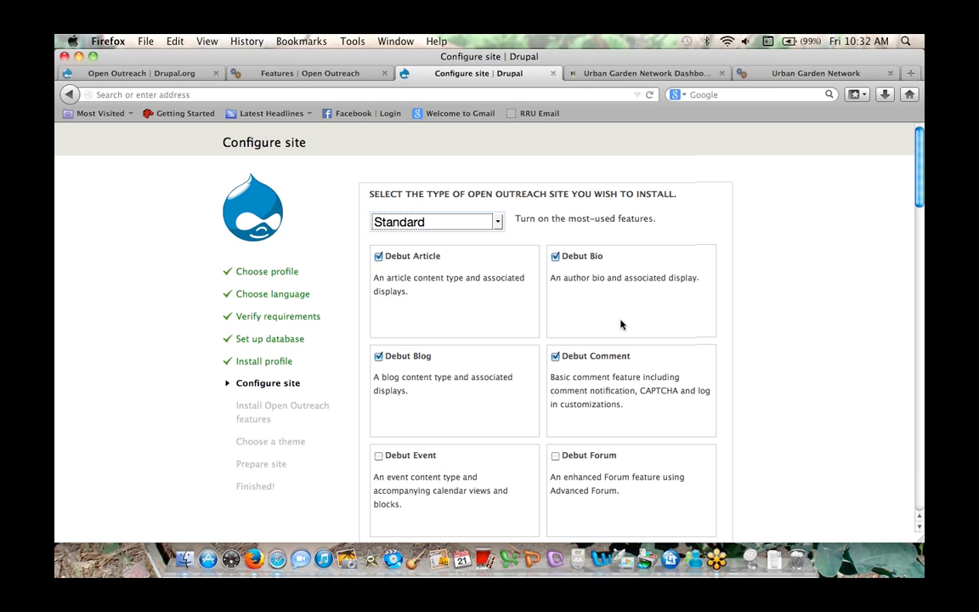
scroll(621, 323, "down", 1)
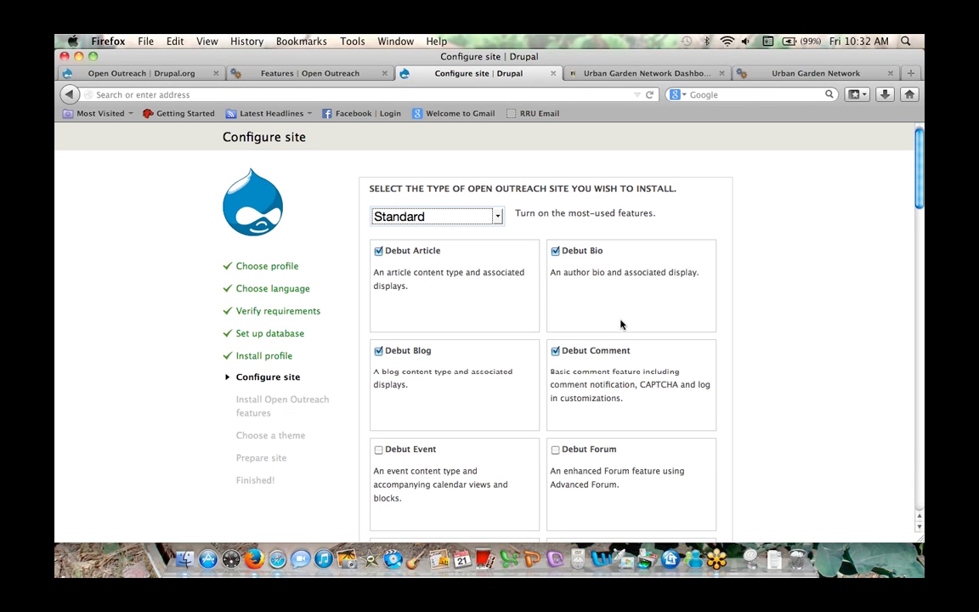
scroll(573, 280, "down", 1)
Switch the site type to Community mapping and review which Debut features it checks
left_click(499, 208)
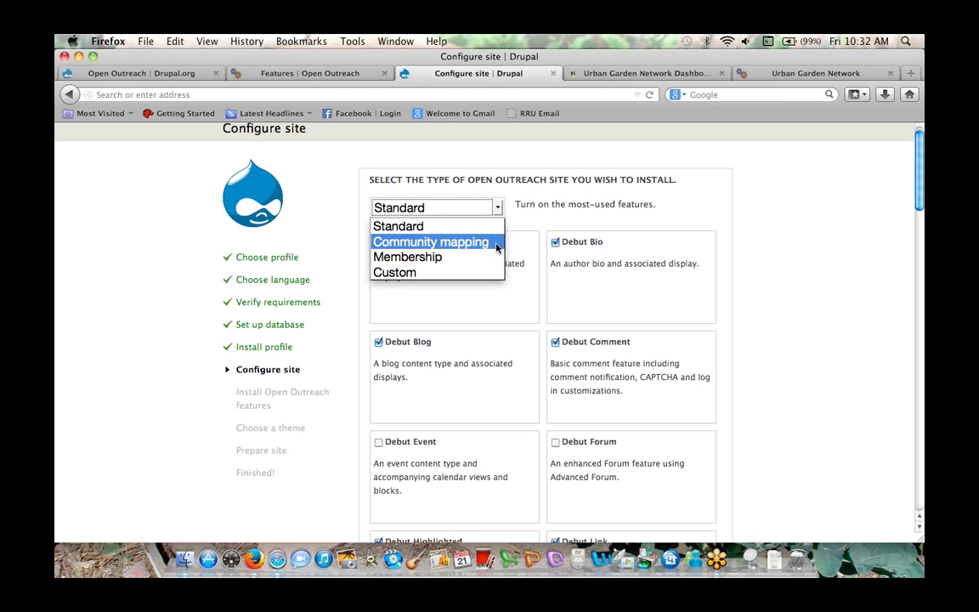
key("Escape")
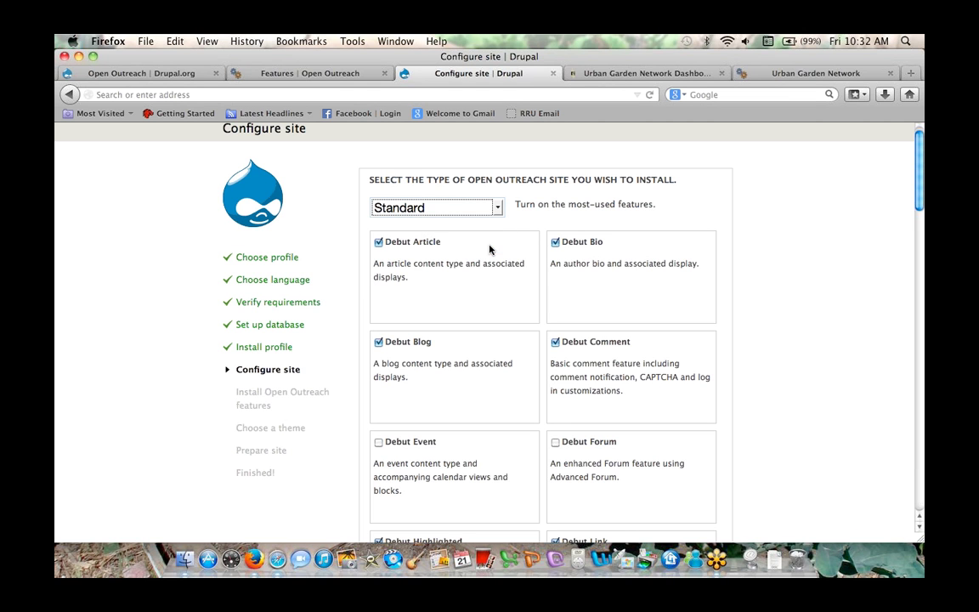
key("Down")
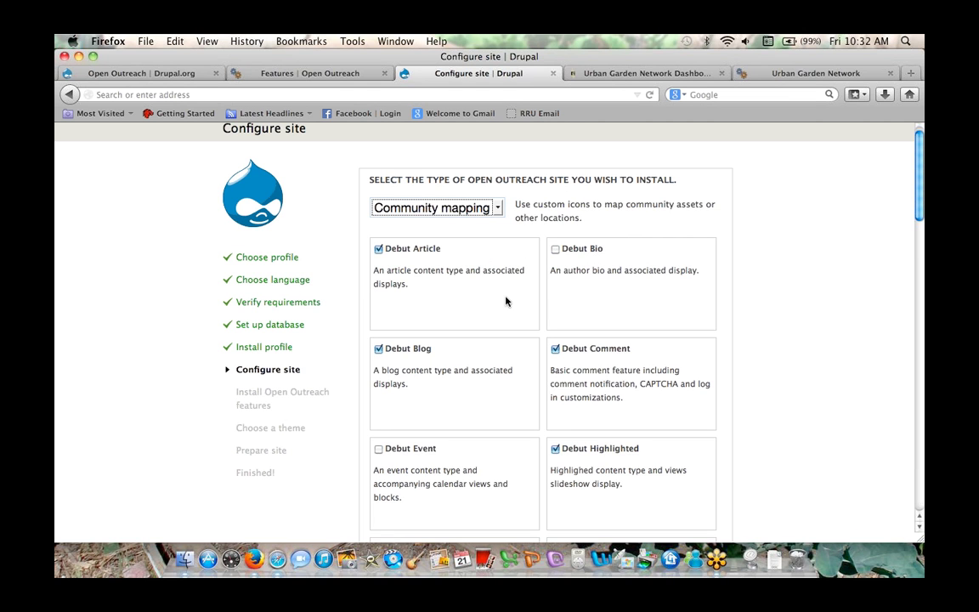
scroll(506, 301, "down", 1)
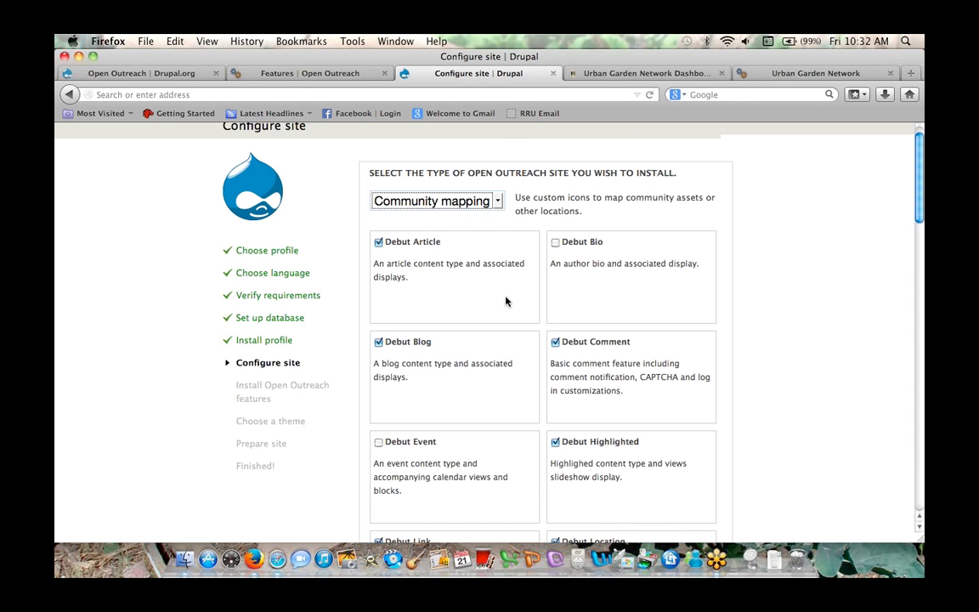
scroll(506, 301, "down", 3)
scroll(506, 301, "down", 10)
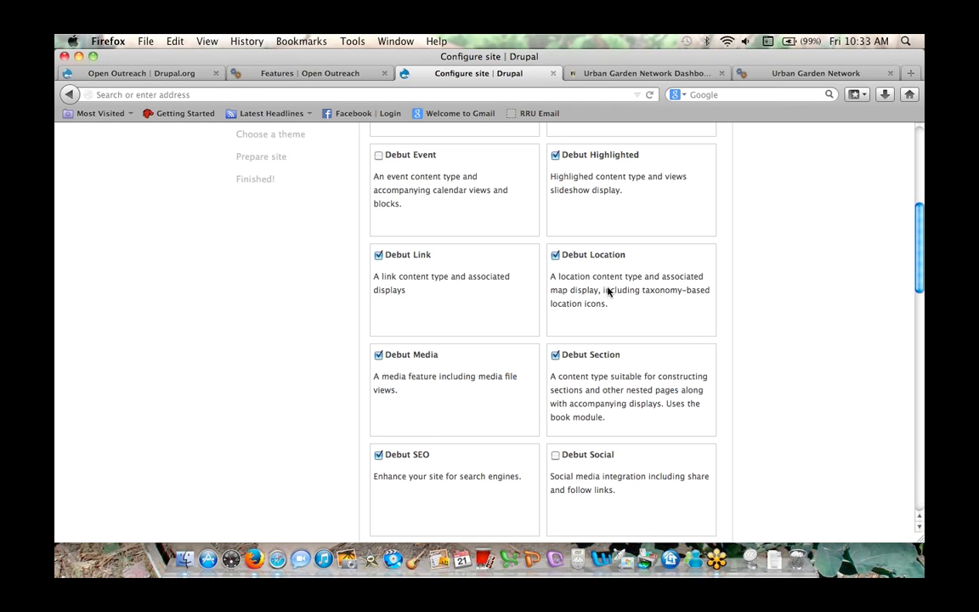
scroll(608, 291, "up", 1)
scroll(608, 292, "up", 2)
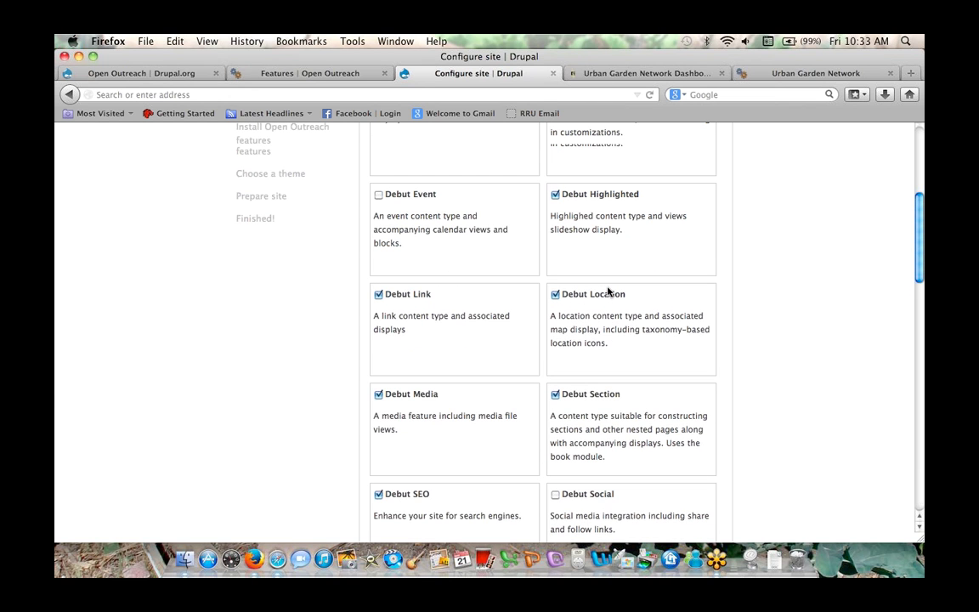
scroll(608, 291, "up", 1)
scroll(608, 292, "up", 1)
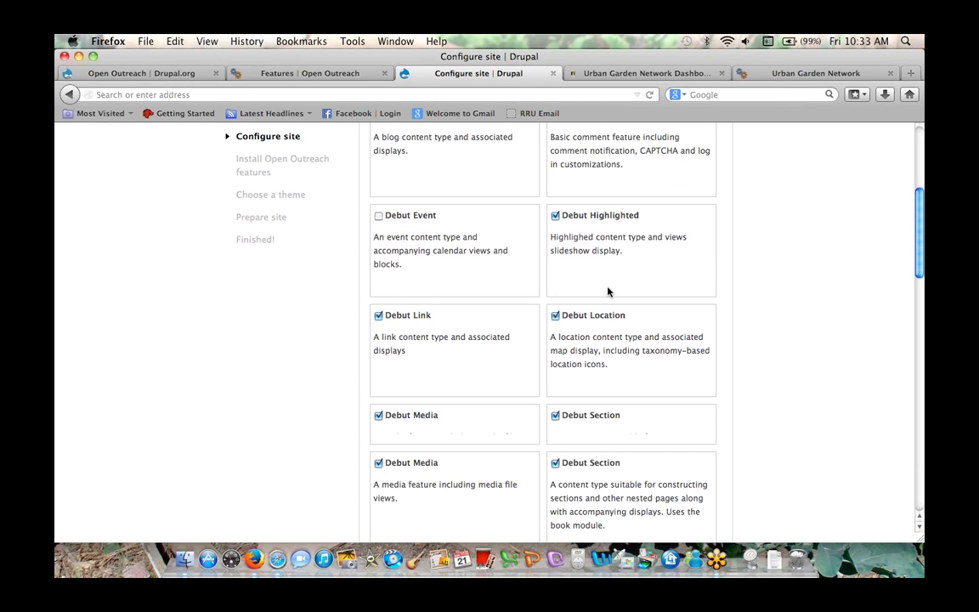
scroll(607, 292, "up", 2)
scroll(607, 291, "up", 10)
Review the Membership preset's features, then set the site type to Custom, clearing all Debut features
left_click(435, 223)
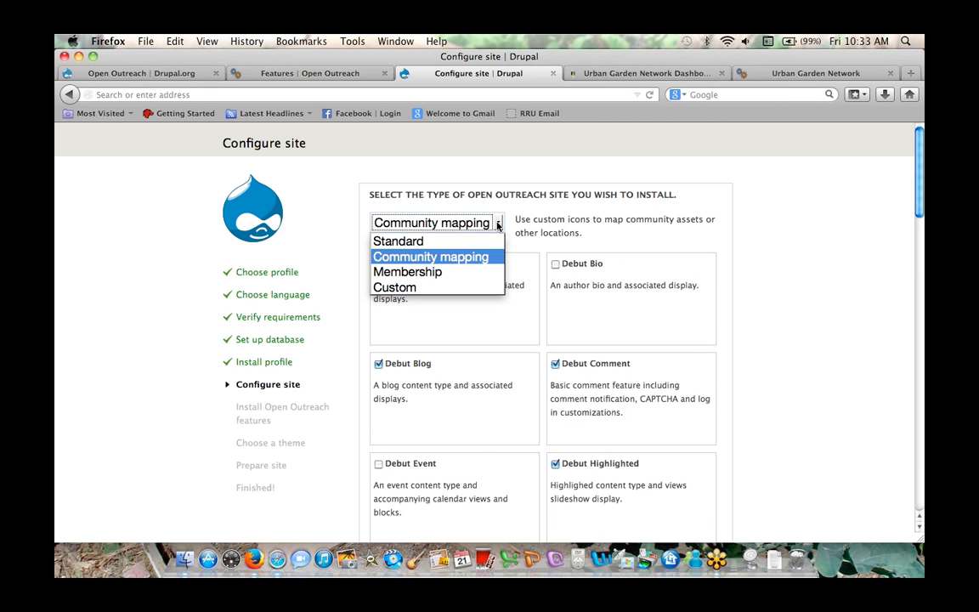
key("Escape")
key("Down")
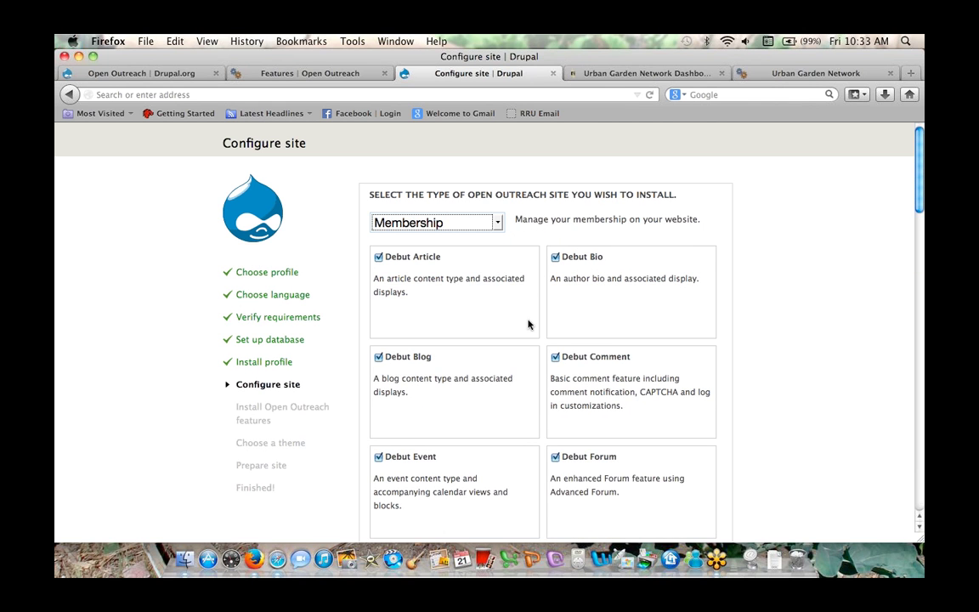
scroll(528, 323, "down", 1)
scroll(528, 323, "down", 3)
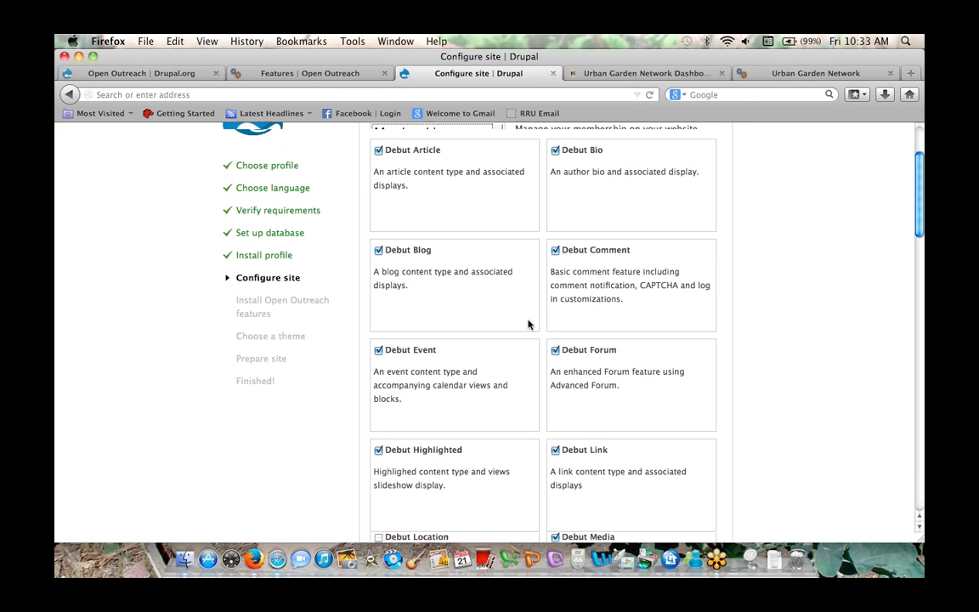
scroll(528, 324, "down", 6)
scroll(495, 379, "up", 1)
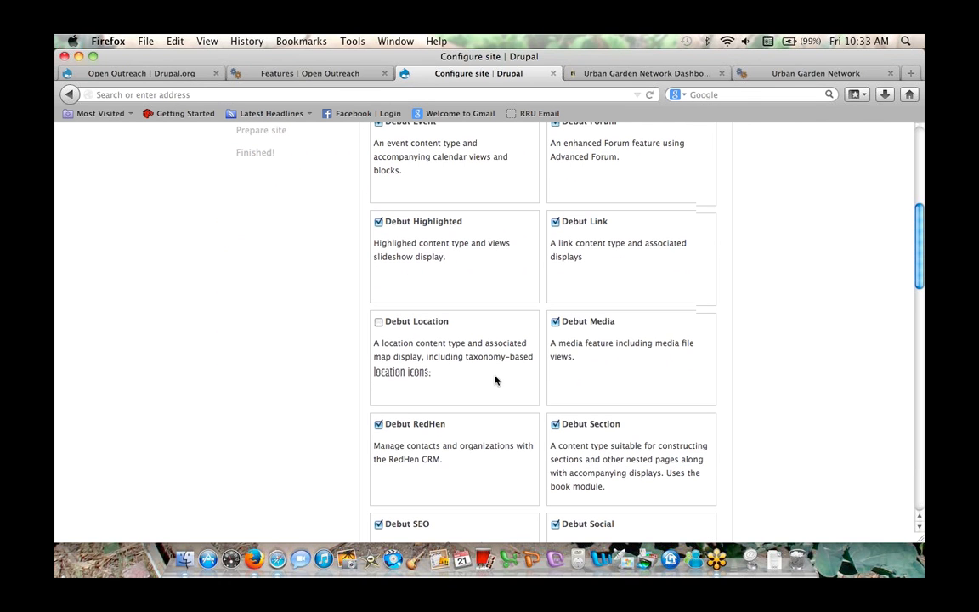
scroll(495, 380, "up", 2)
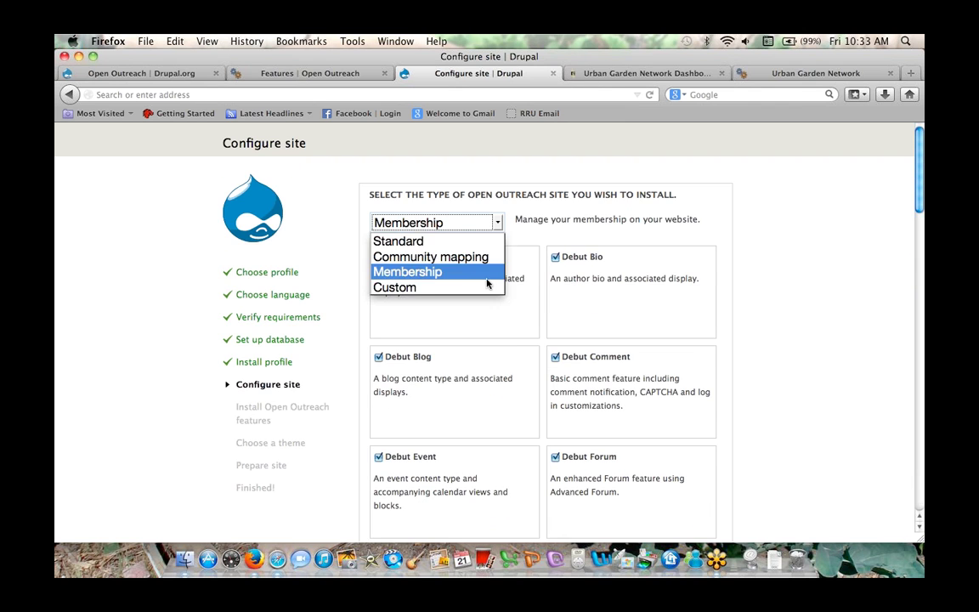
left_click(486, 286)
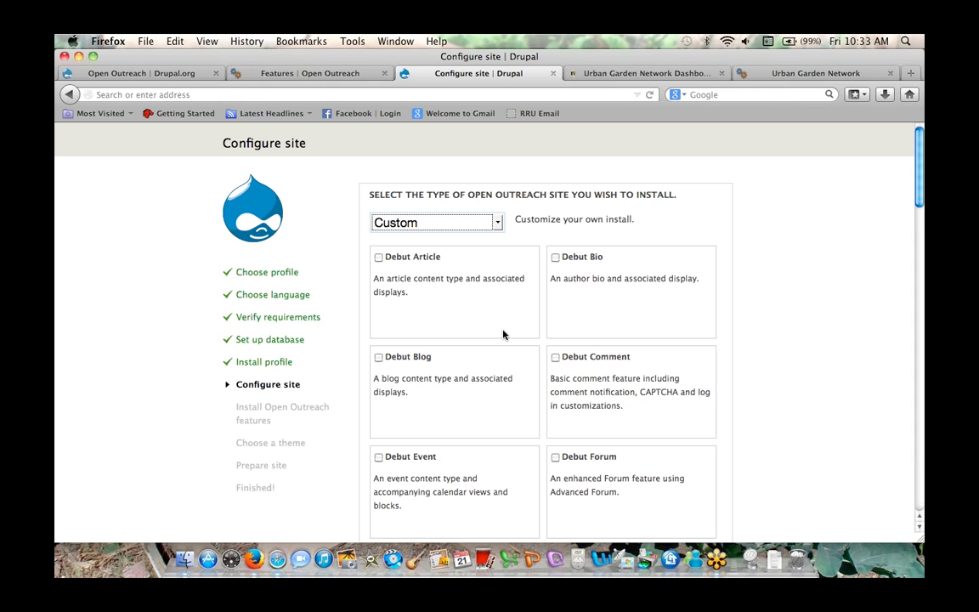
left_click(499, 222)
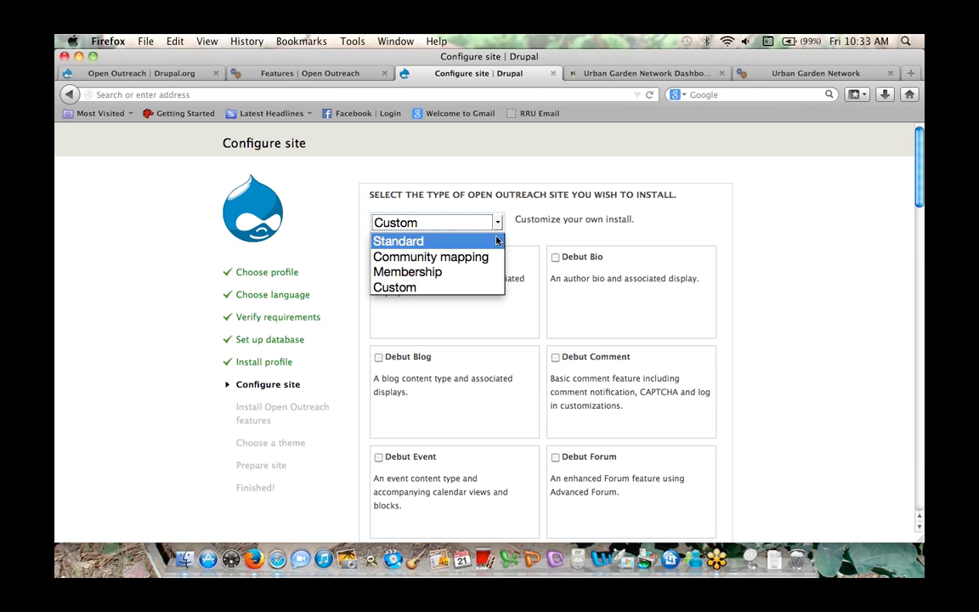
left_click(498, 241)
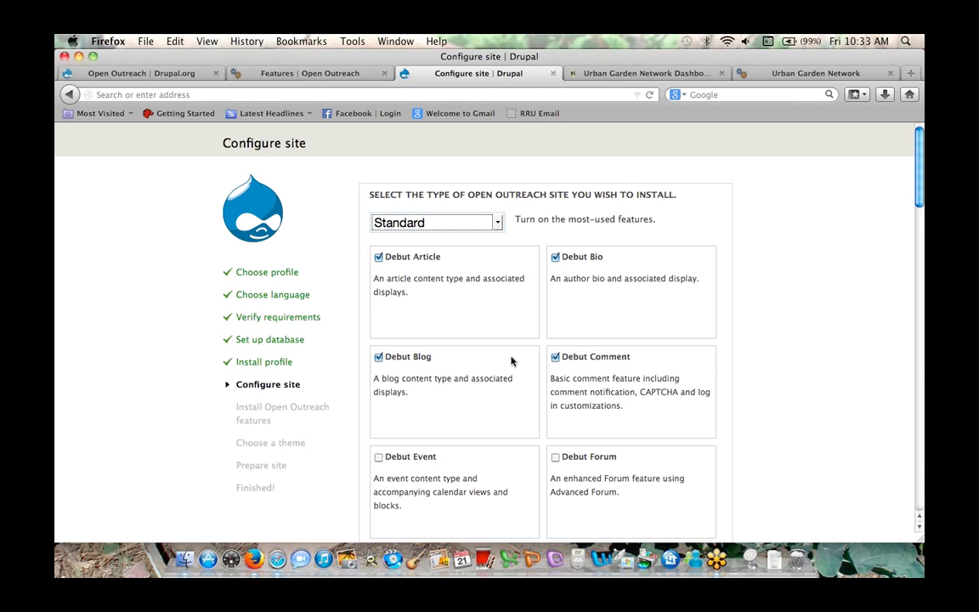
scroll(510, 361, "down", 1)
scroll(511, 361, "down", 2)
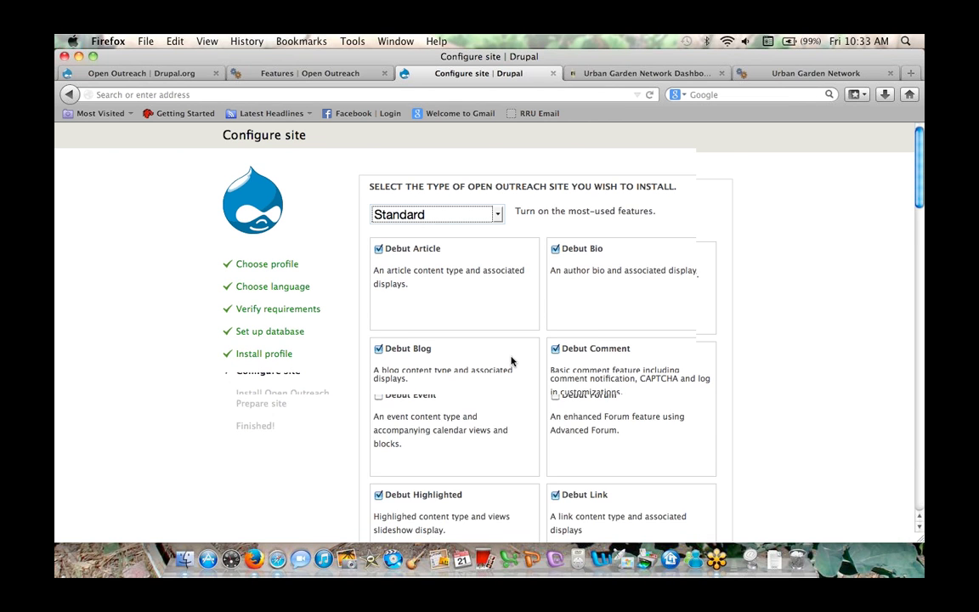
scroll(510, 361, "down", 1)
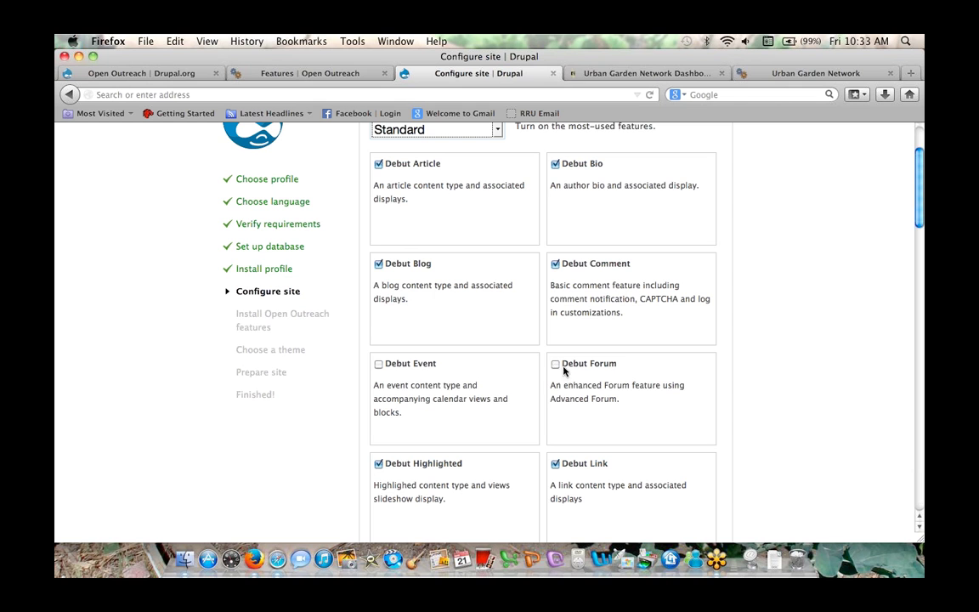
scroll(478, 380, "down", 1)
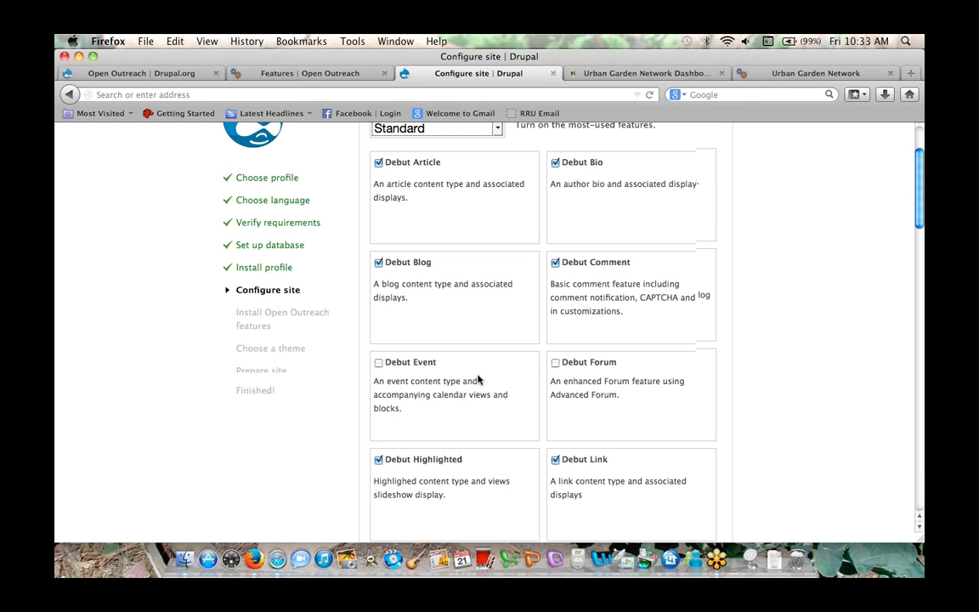
scroll(479, 380, "down", 3)
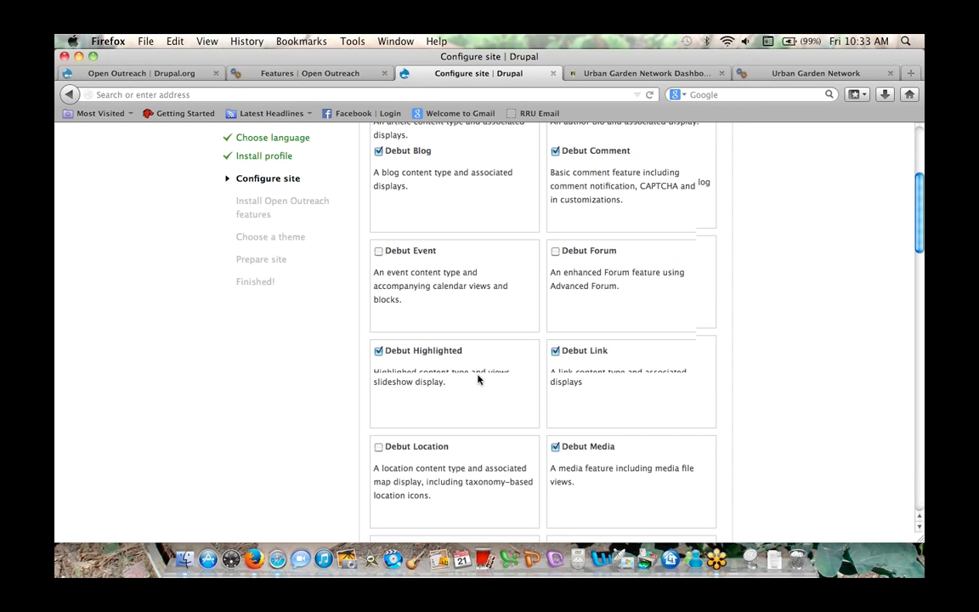
scroll(479, 380, "down", 5)
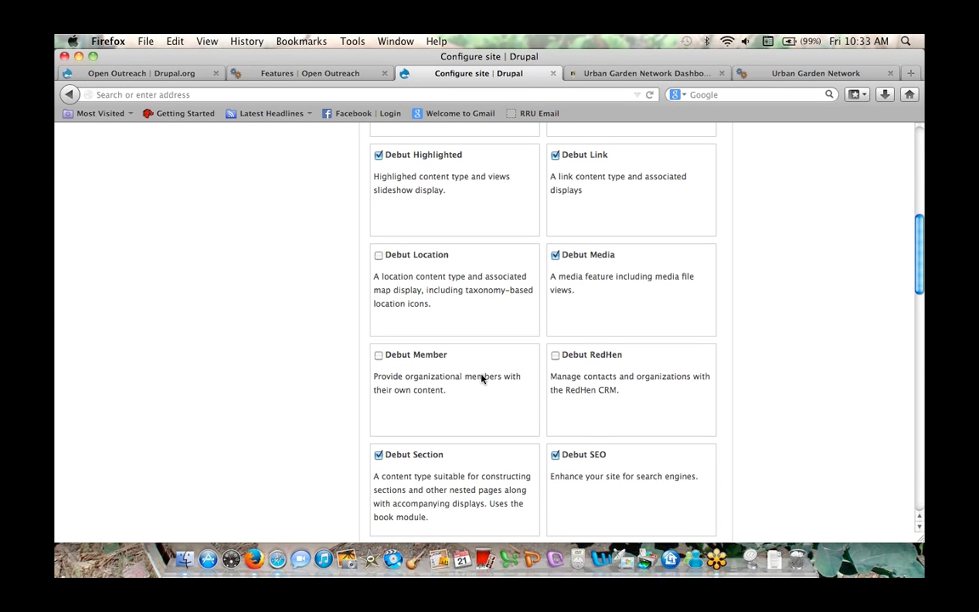
scroll(481, 379, "down", 3)
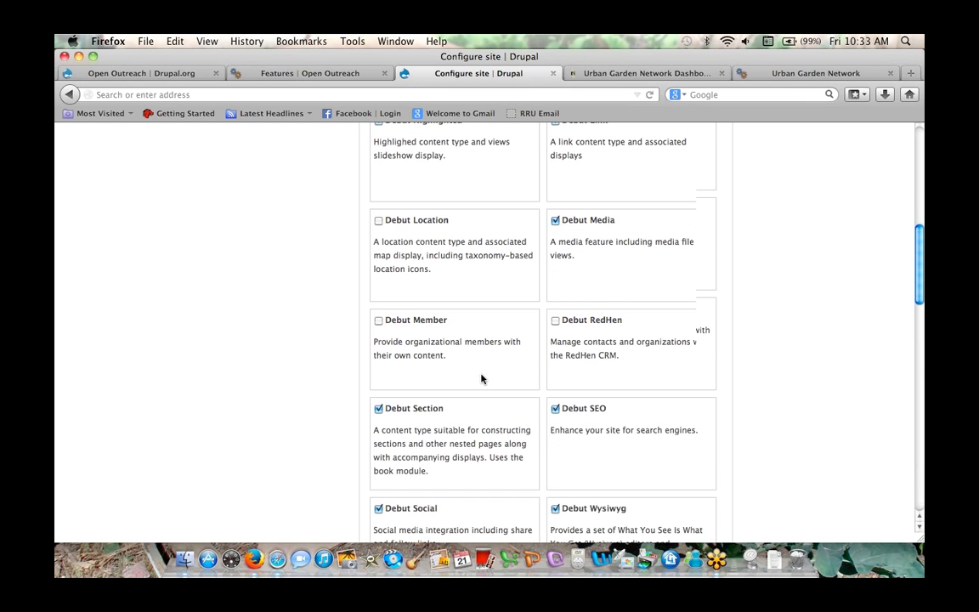
scroll(481, 379, "down", 4)
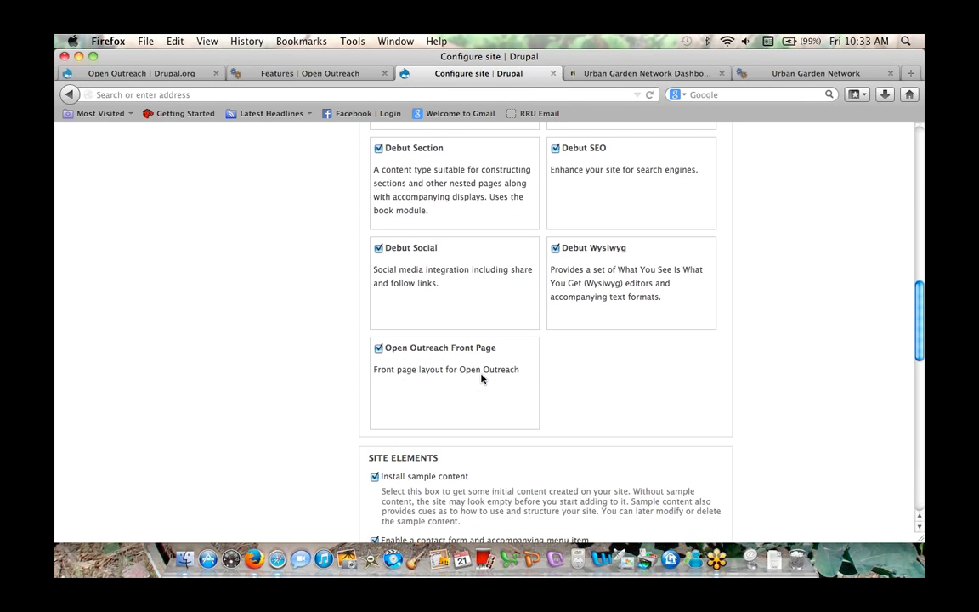
scroll(481, 379, "up", 4)
scroll(481, 379, "up", 7)
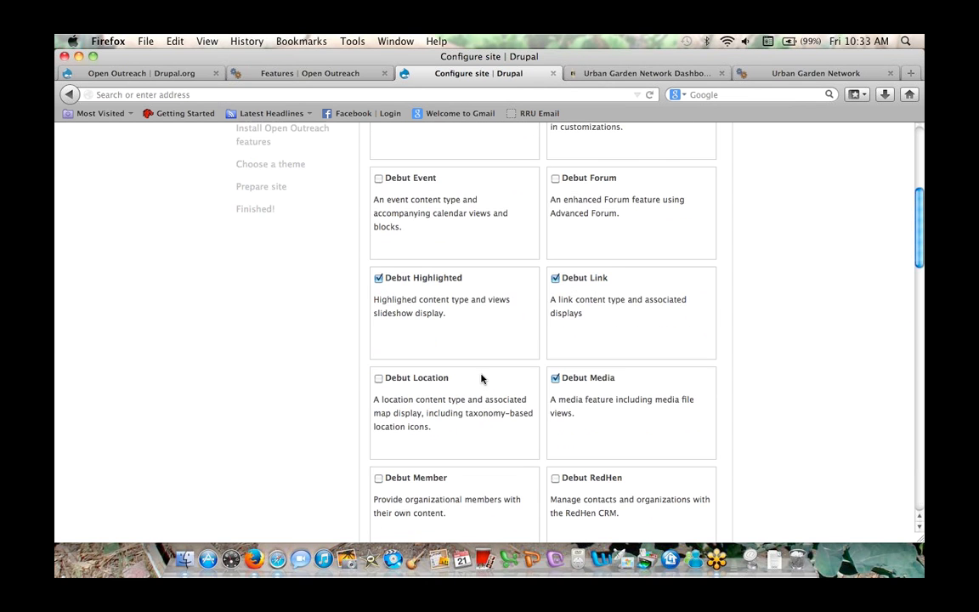
scroll(481, 379, "up", 4)
scroll(481, 379, "up", 3)
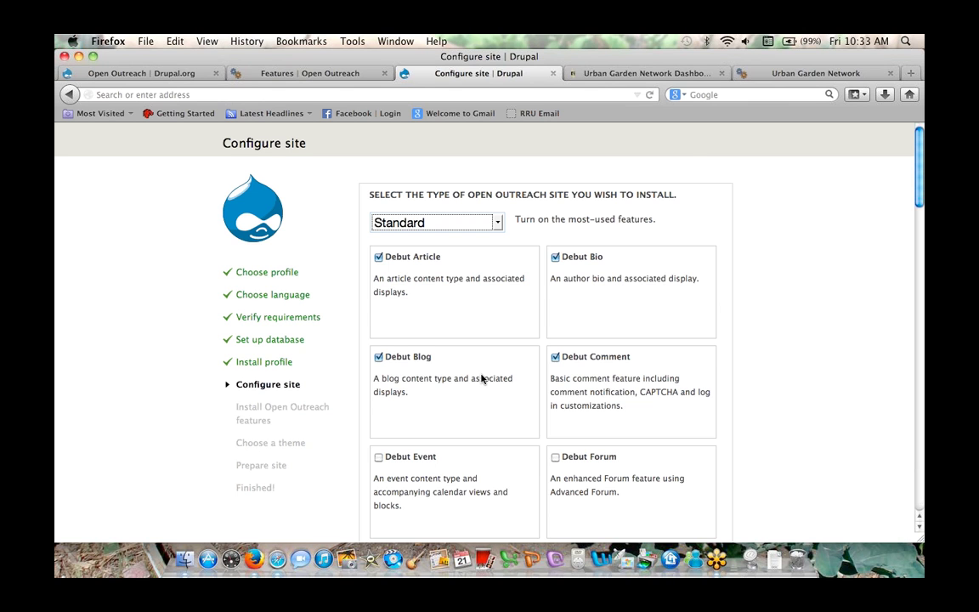
scroll(481, 378, "down", 1)
scroll(481, 379, "down", 1)
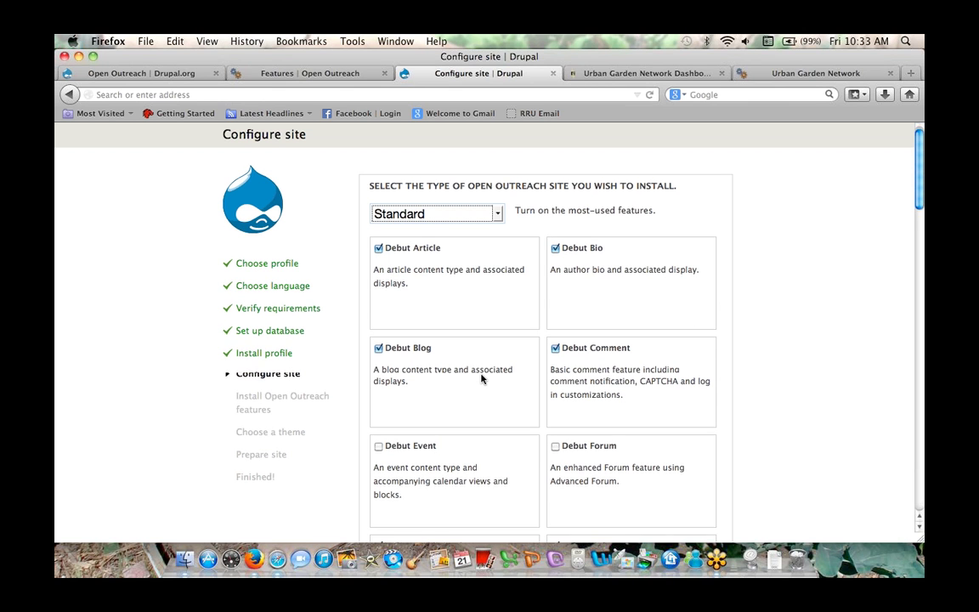
scroll(481, 379, "down", 1)
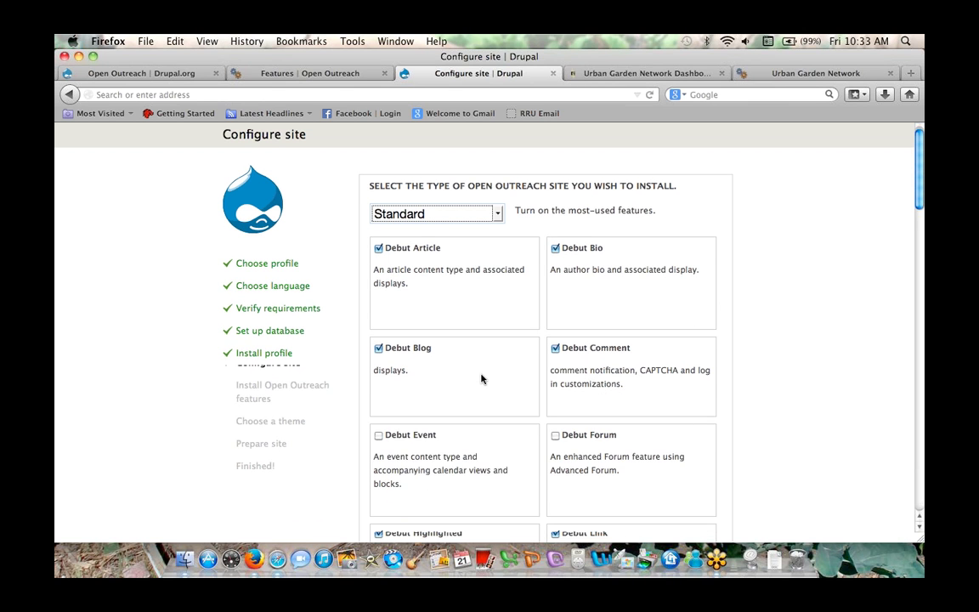
scroll(481, 379, "down", 1)
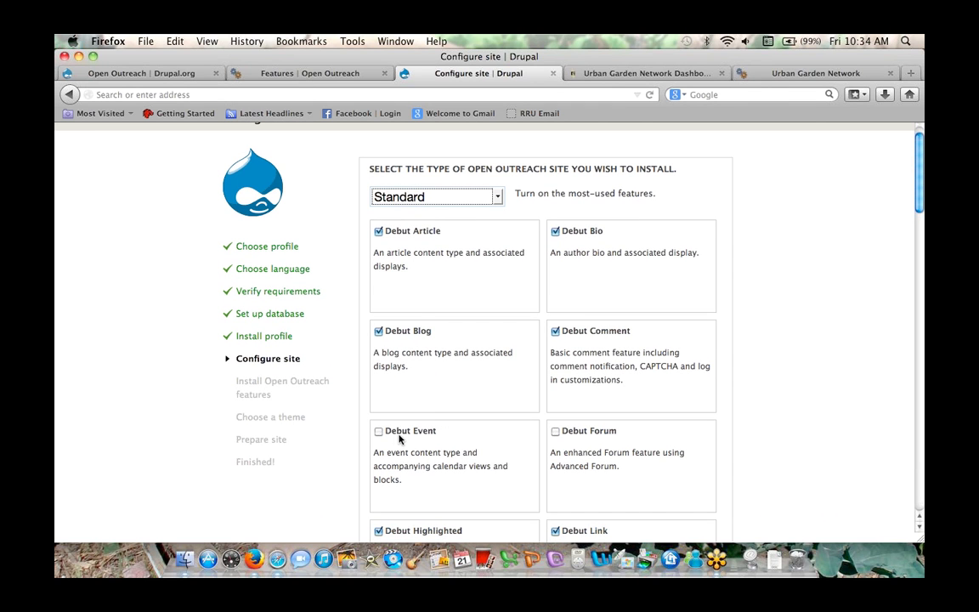
Tick Debut Event on the Standard preset, leaving Debut Forum unchecked
left_click(379, 432)
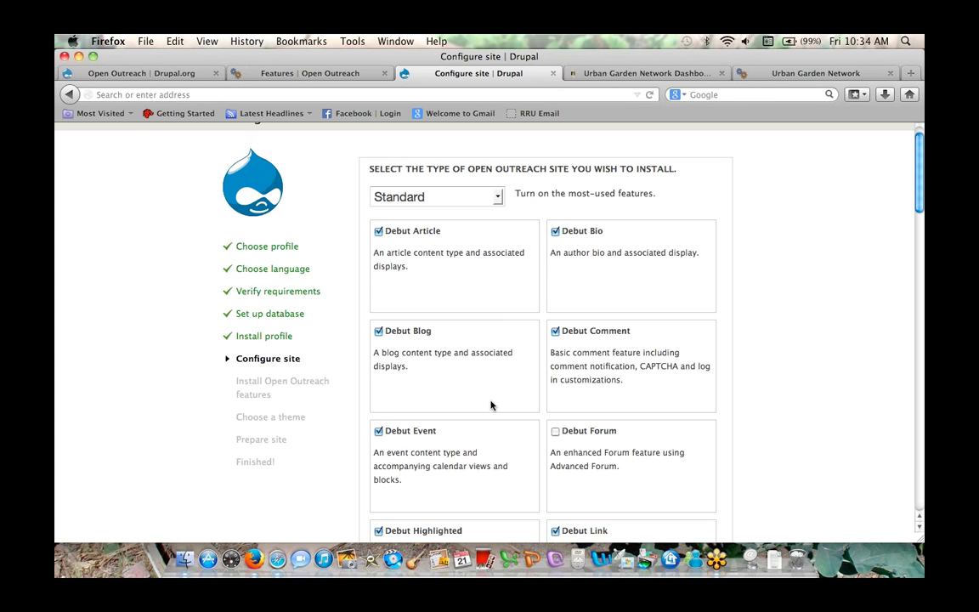
scroll(491, 405, "down", 1)
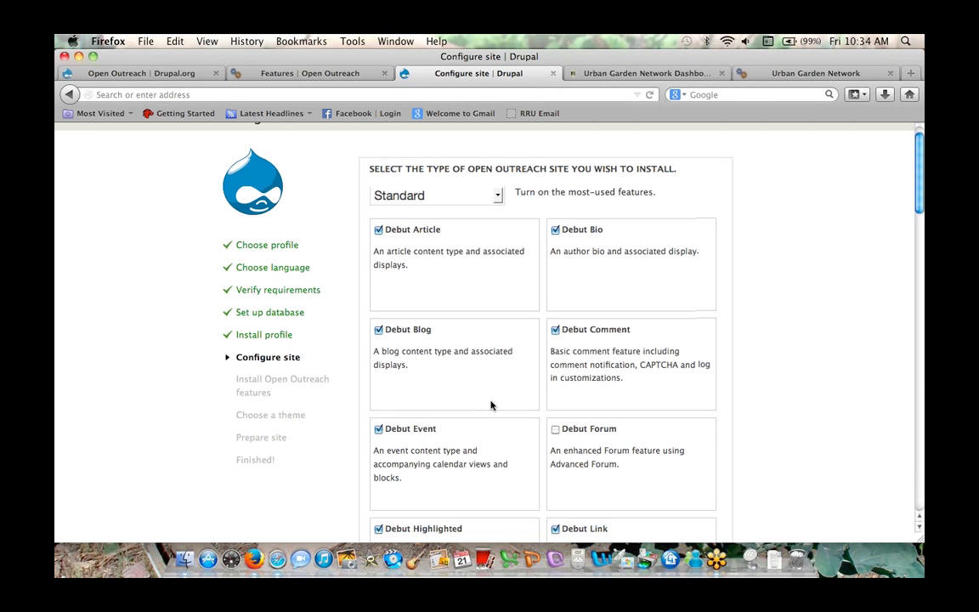
scroll(491, 405, "down", 1)
scroll(490, 406, "down", 1)
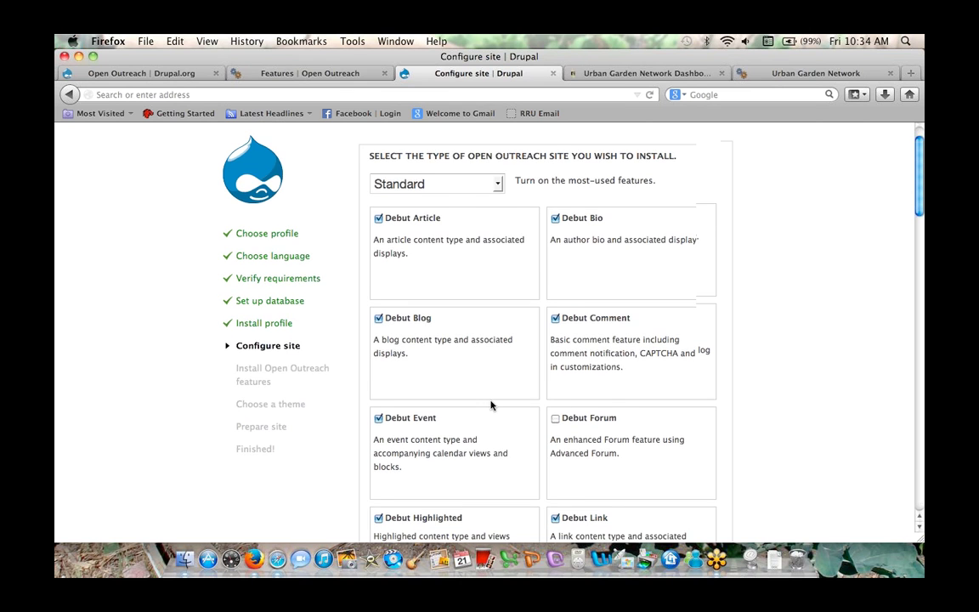
scroll(491, 406, "down", 1)
scroll(491, 405, "down", 1)
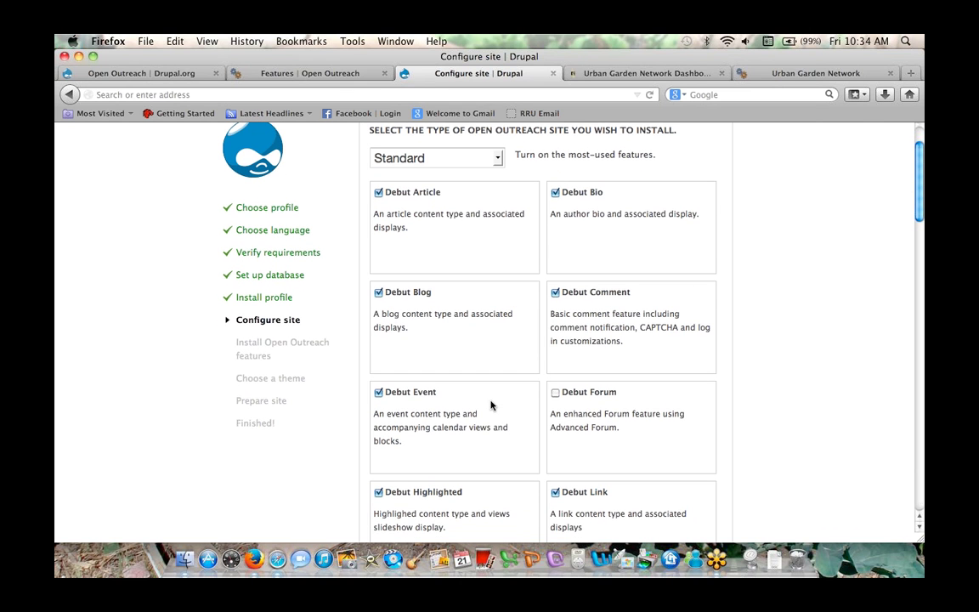
scroll(491, 406, "up", 1)
scroll(490, 405, "up", 2)
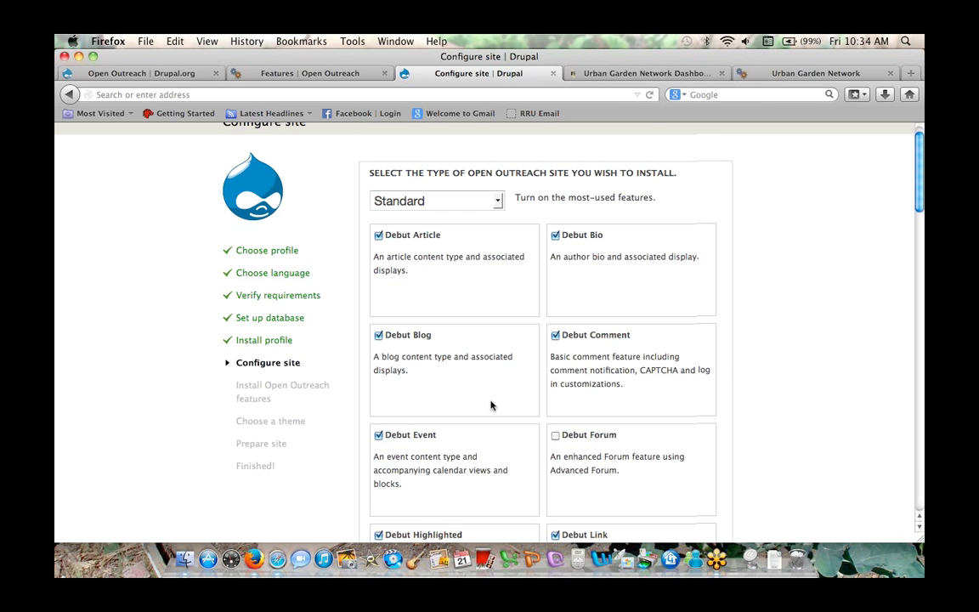
scroll(491, 405, "down", 1)
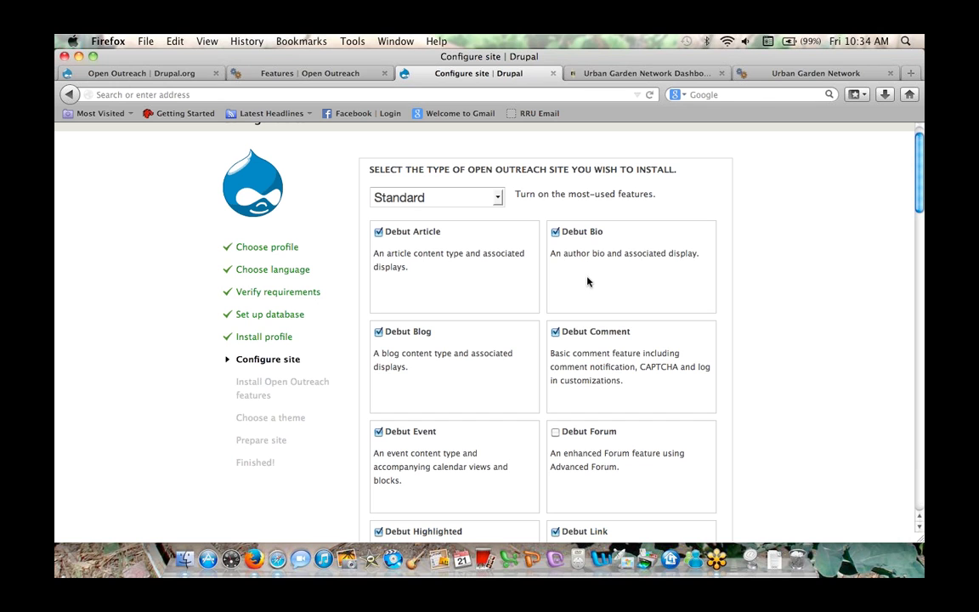
Check the Urban Garden Network dev environment on Pantheon, then view the site's home page
left_click(645, 76)
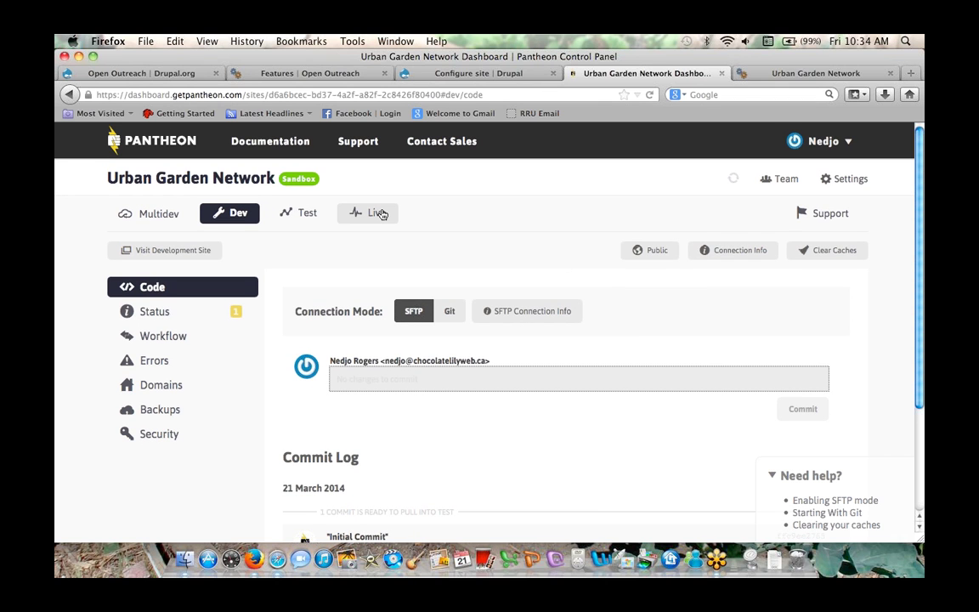
left_click(845, 77)
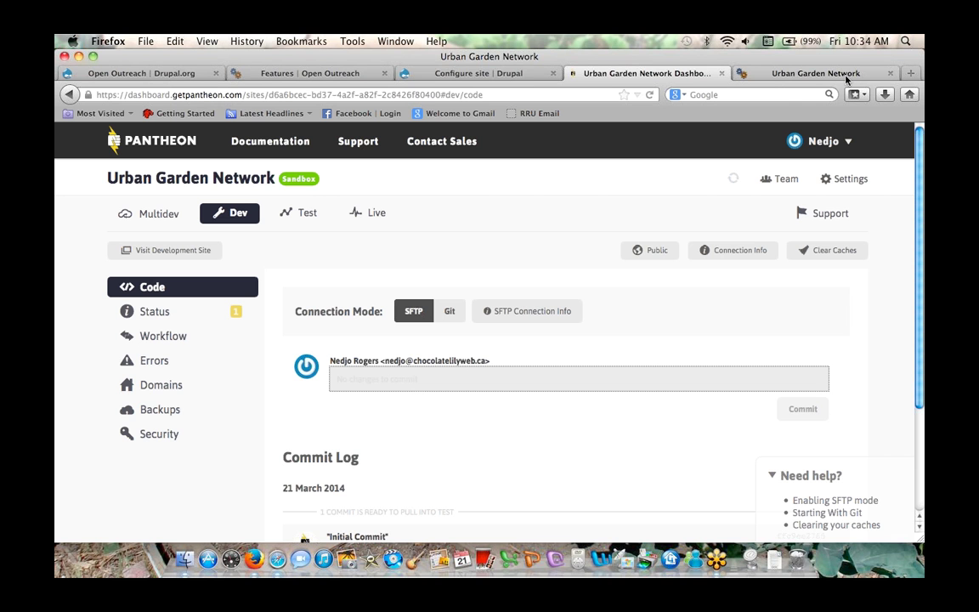
left_click(845, 75)
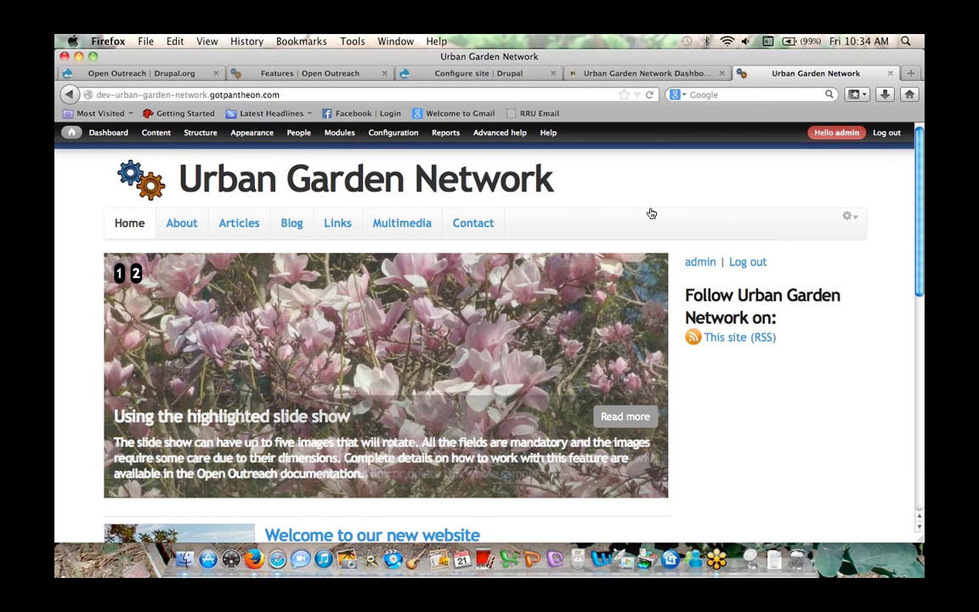
scroll(652, 213, "down", 2)
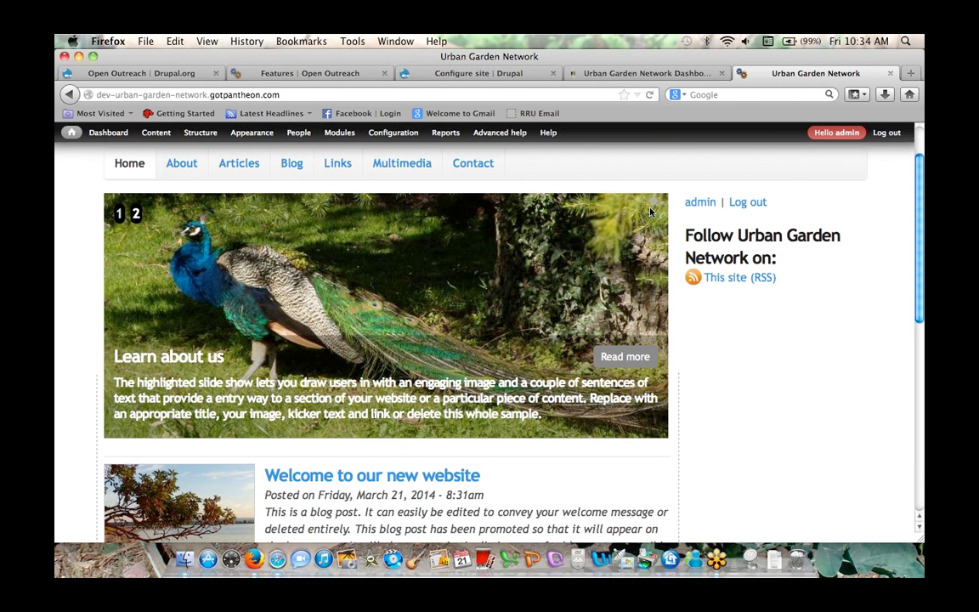
scroll(651, 213, "down", 5)
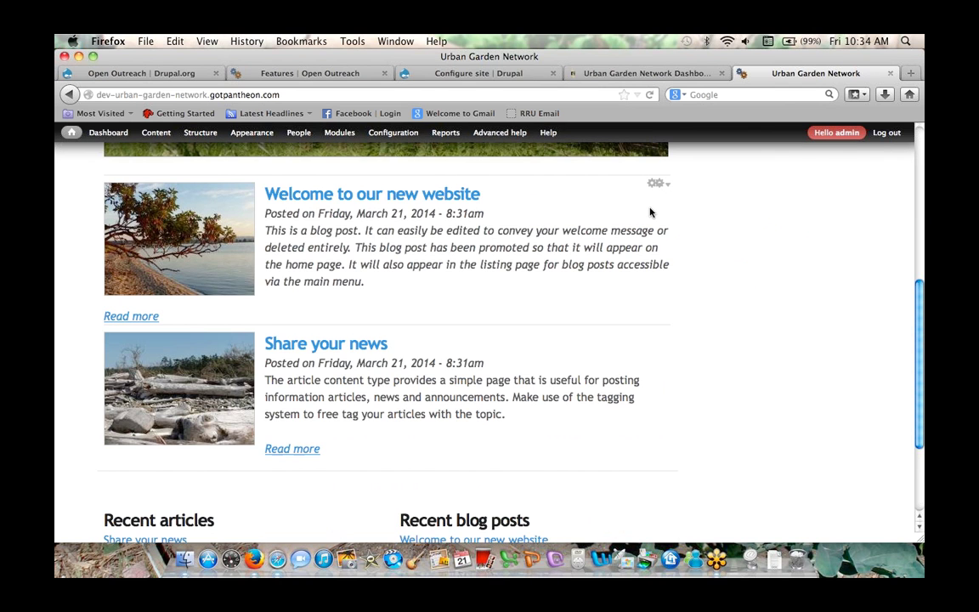
scroll(651, 213, "up", 6)
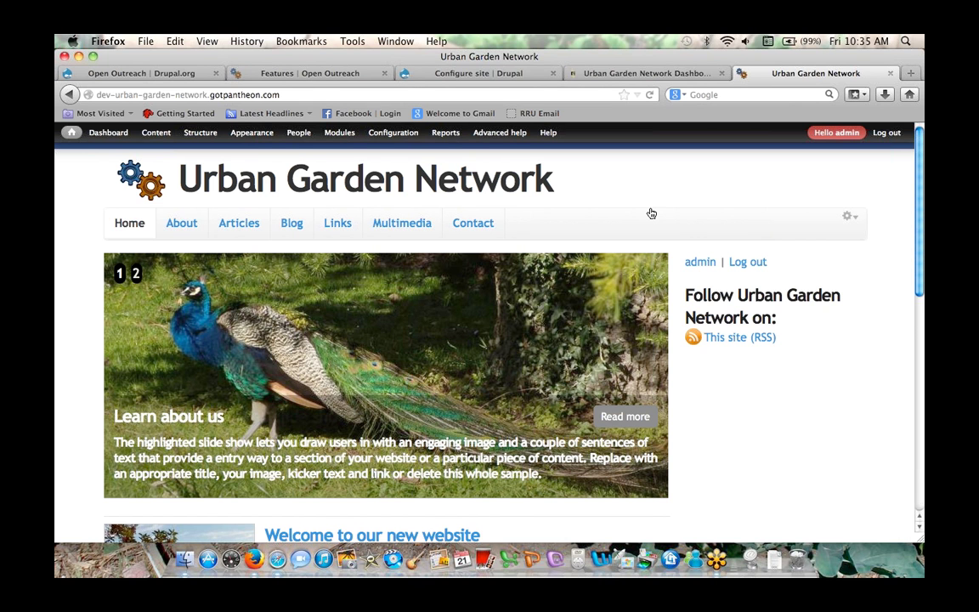
scroll(651, 213, "down", 2)
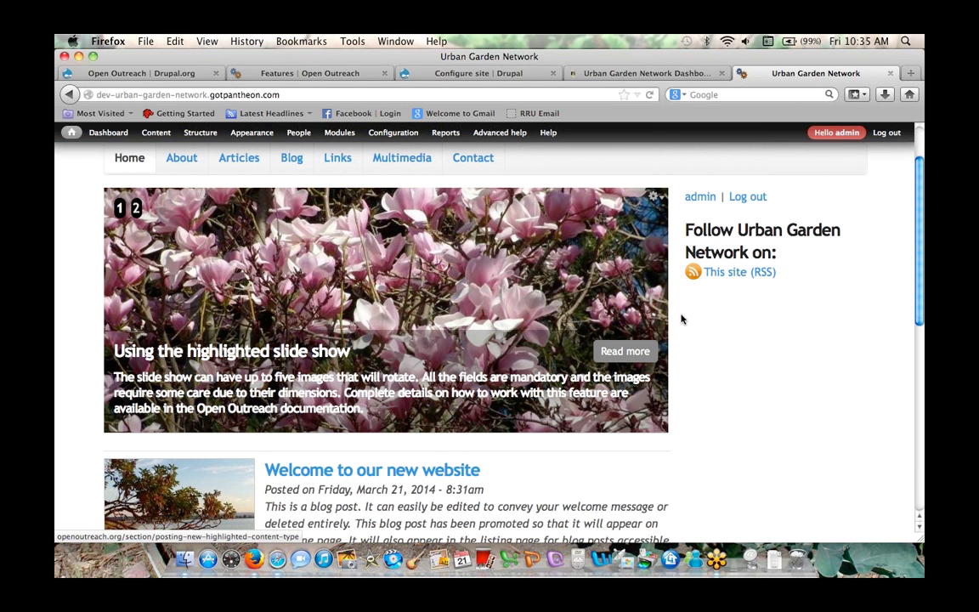
scroll(681, 319, "down", 4)
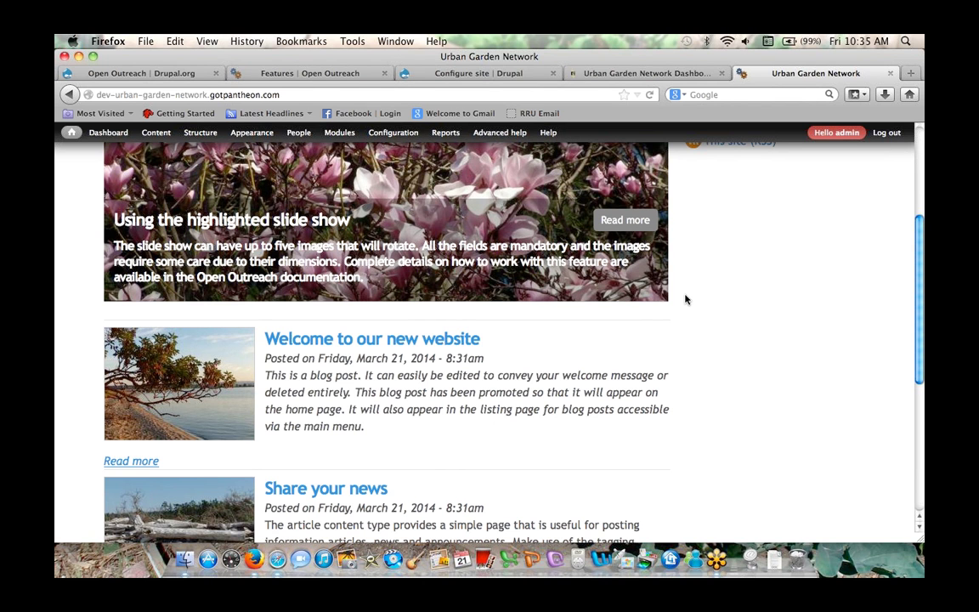
scroll(685, 300, "up", 4)
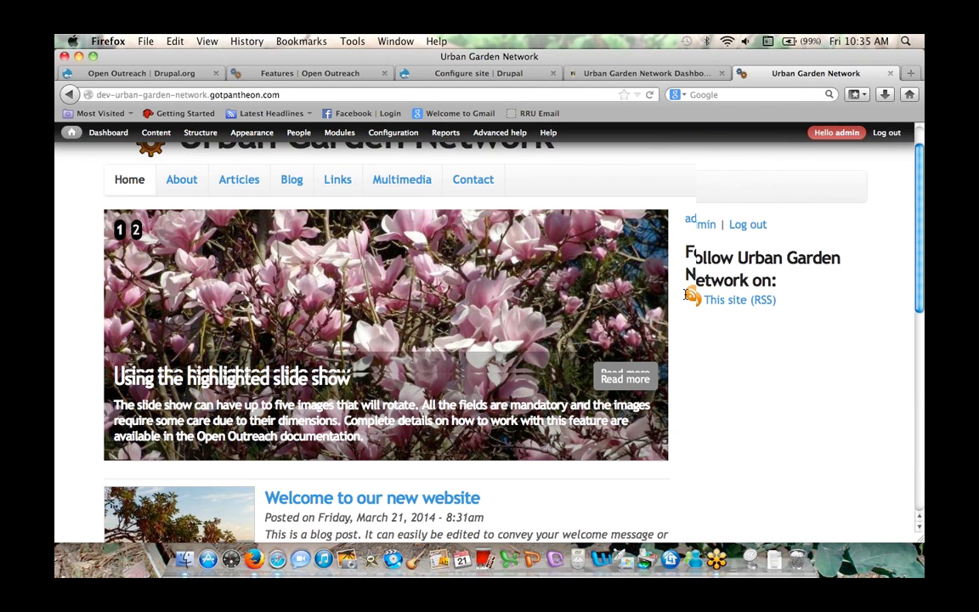
scroll(691, 294, "up", 1)
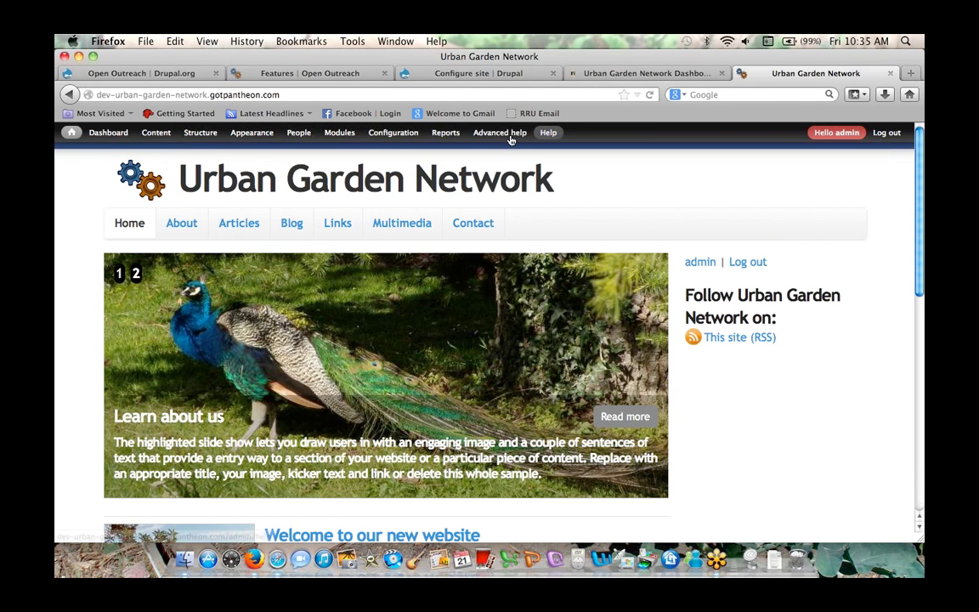
mouse_move(377, 135)
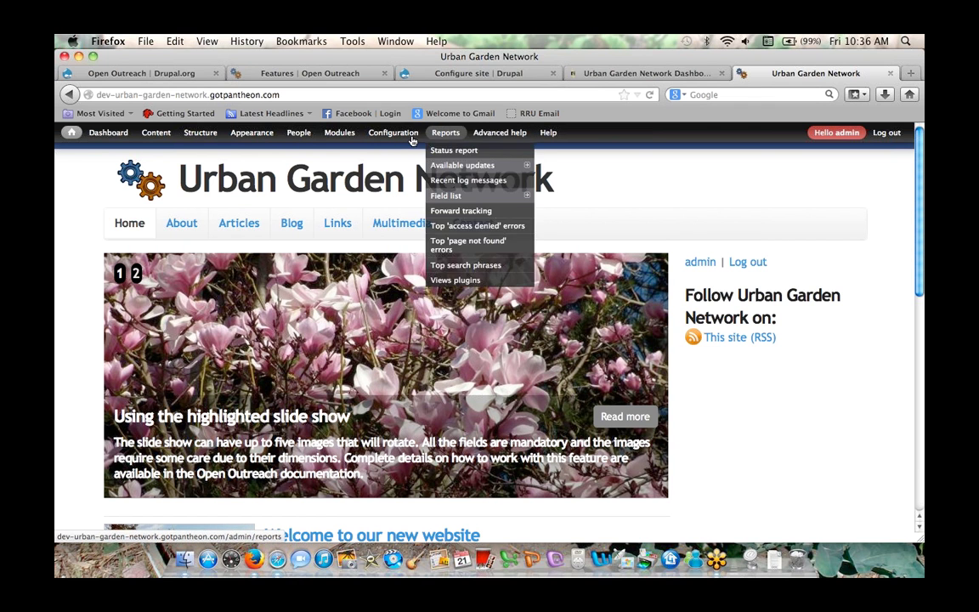
mouse_move(390, 140)
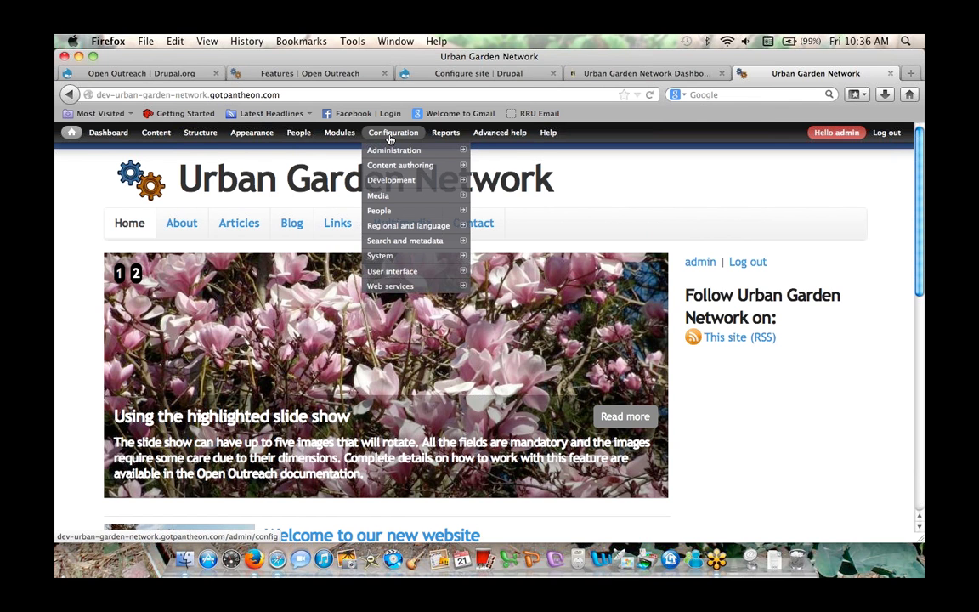
mouse_move(445, 136)
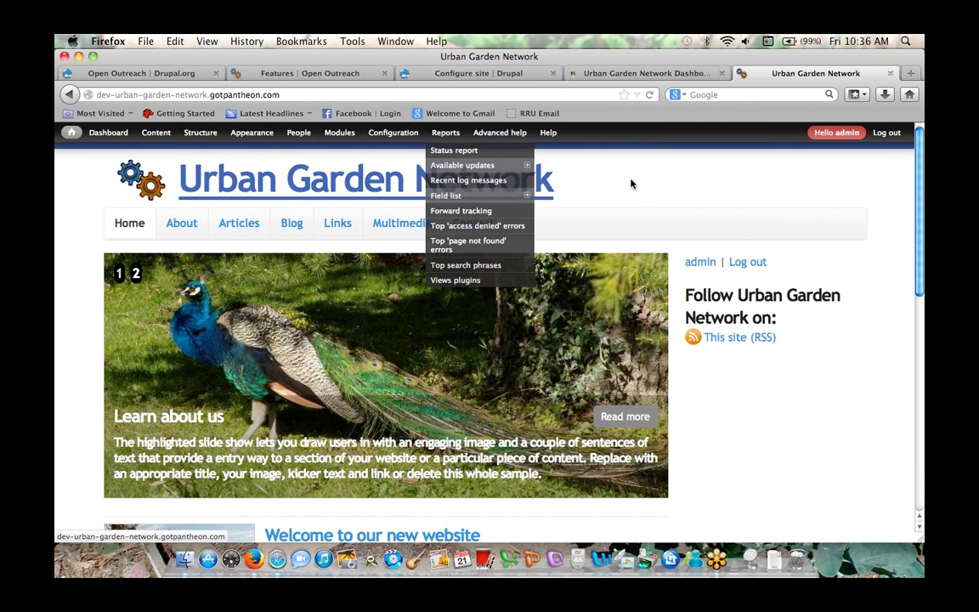
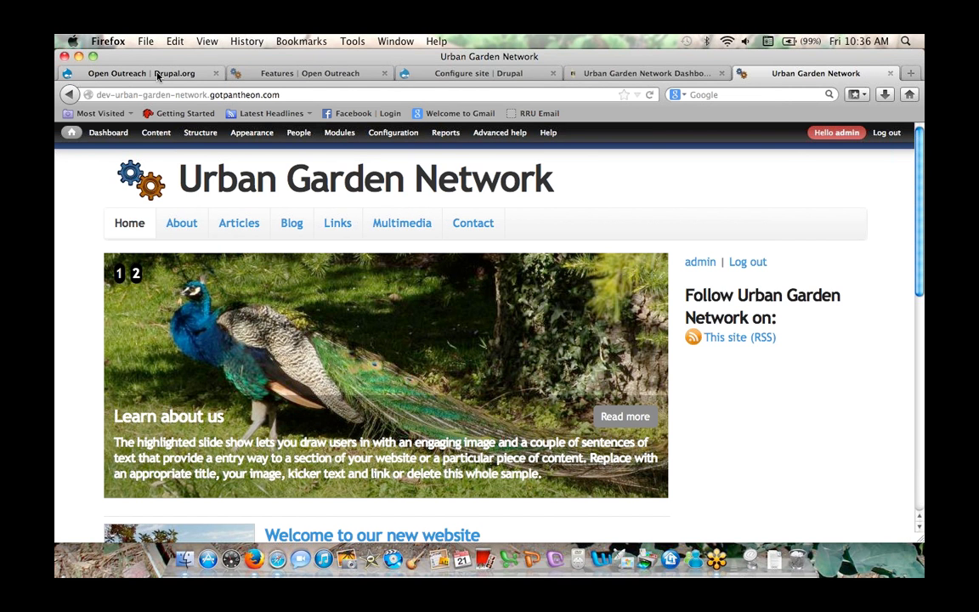
Open the Using Open Outreach documentation page from the Open Outreach site tab
left_click(157, 75)
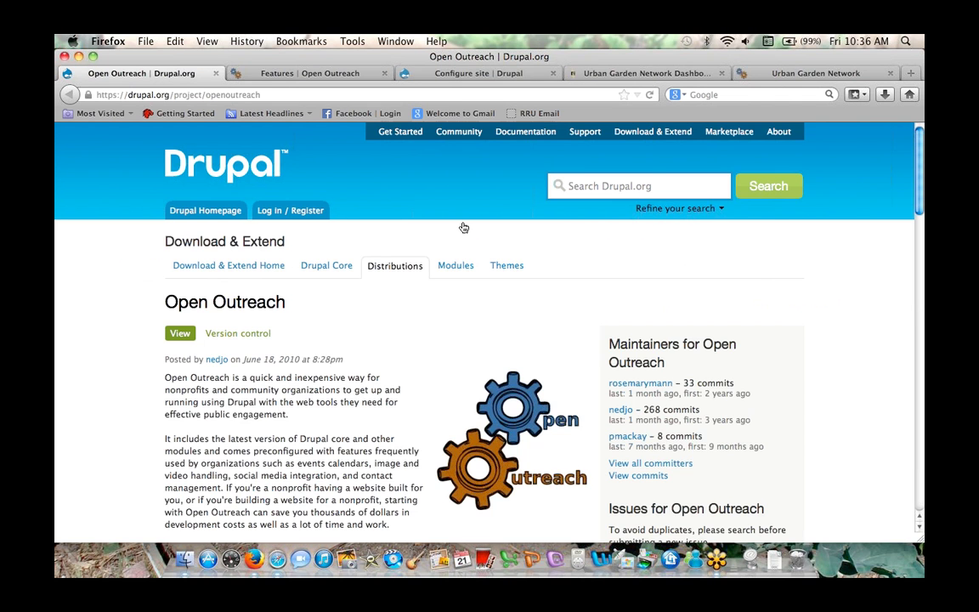
key("ctrl+Tab")
left_click(369, 220)
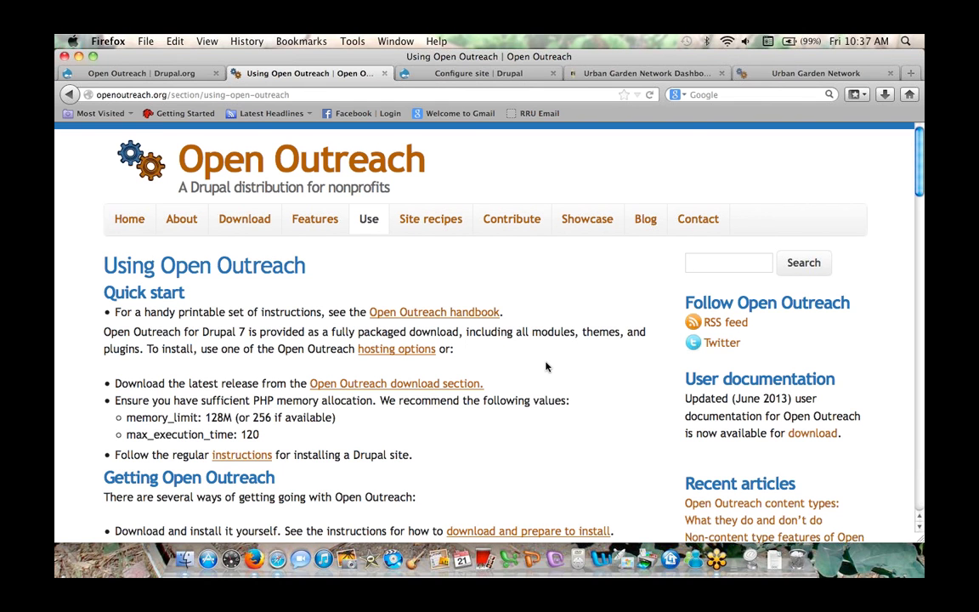
Scroll the documentation to its Initial Configuration recommendations
scroll(546, 367, "down", 1)
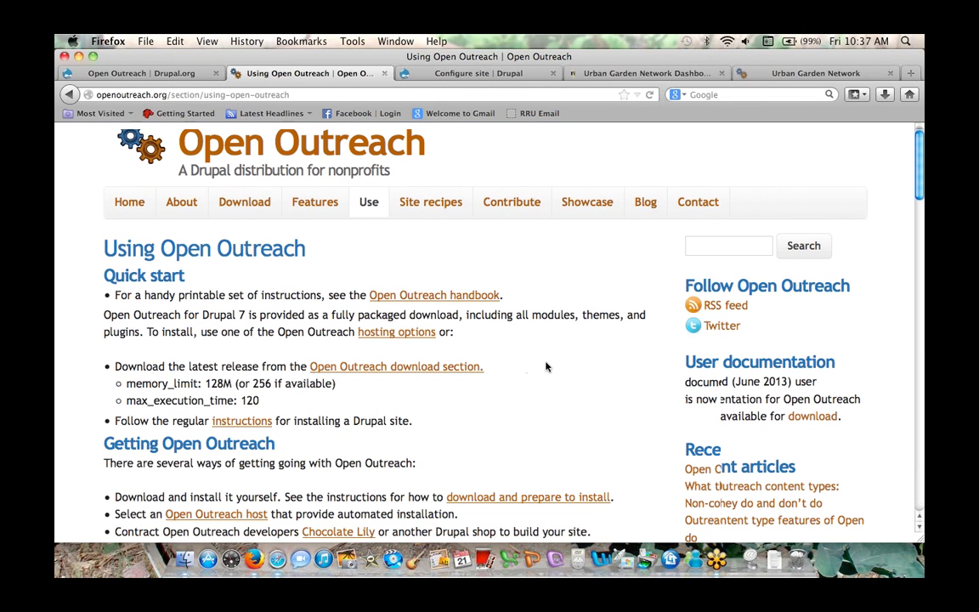
scroll(546, 367, "down", 15)
scroll(322, 190, "down", 15)
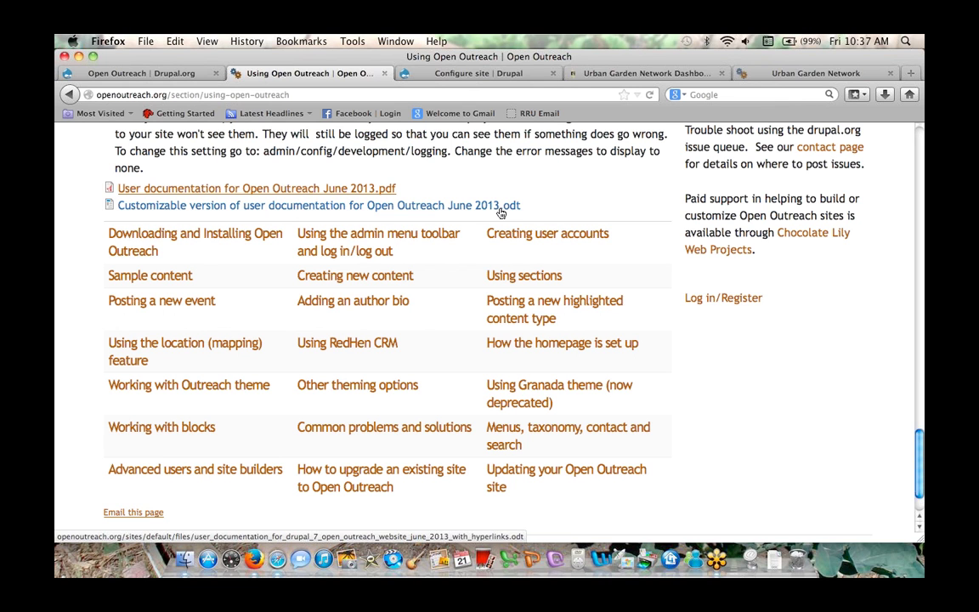
scroll(502, 213, "up", 1)
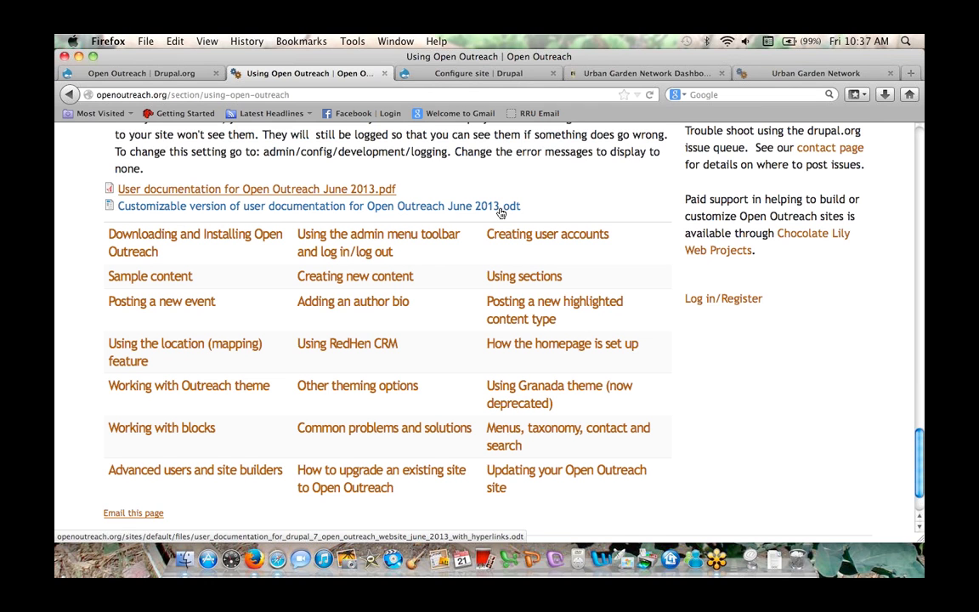
scroll(502, 213, "up", 1)
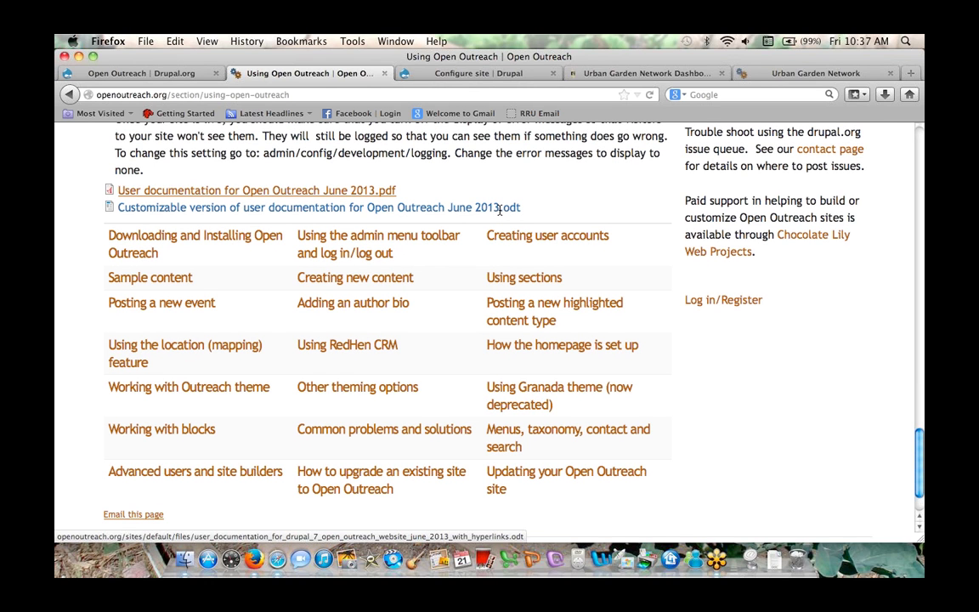
scroll(500, 211, "up", 3)
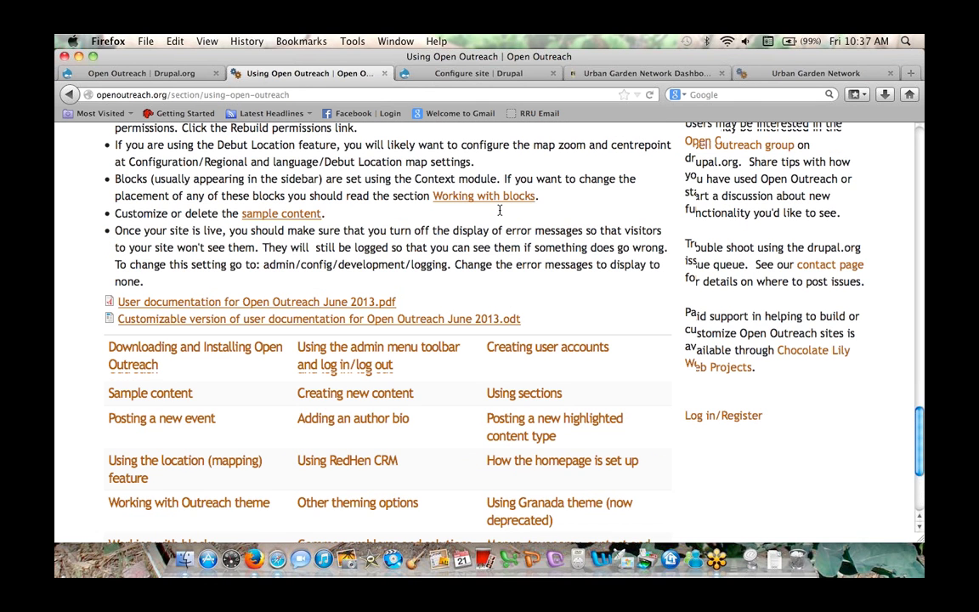
scroll(500, 211, "up", 2)
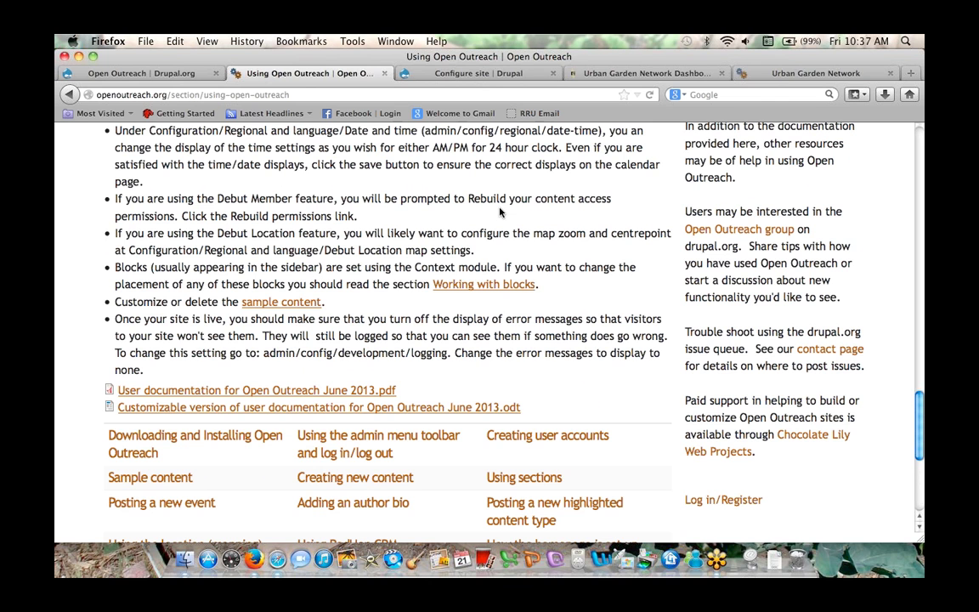
scroll(500, 211, "up", 15)
scroll(499, 210, "down", 9)
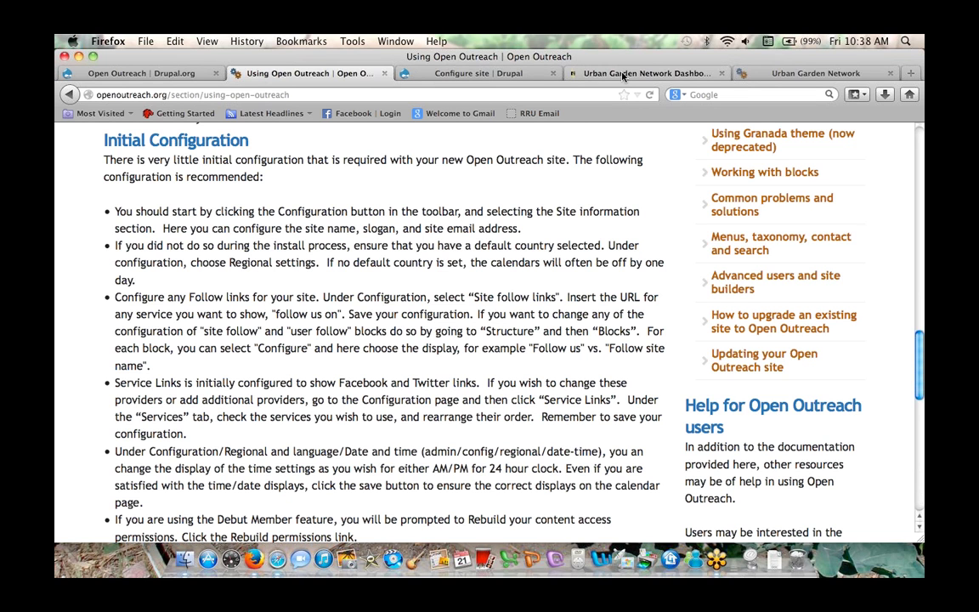
Return to the Urban Garden Network tab and open Configuration > System > Site information
left_click(781, 75)
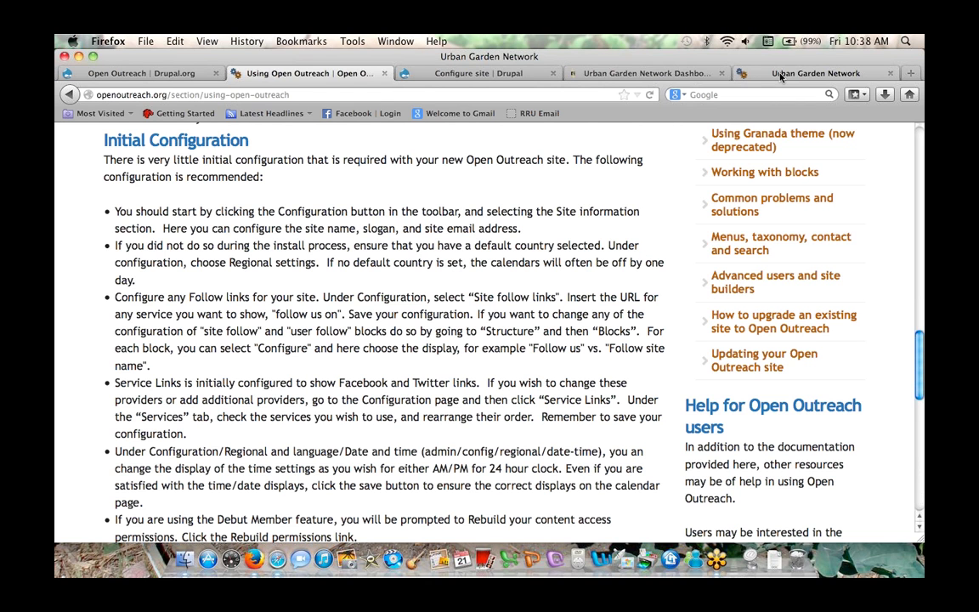
mouse_move(395, 136)
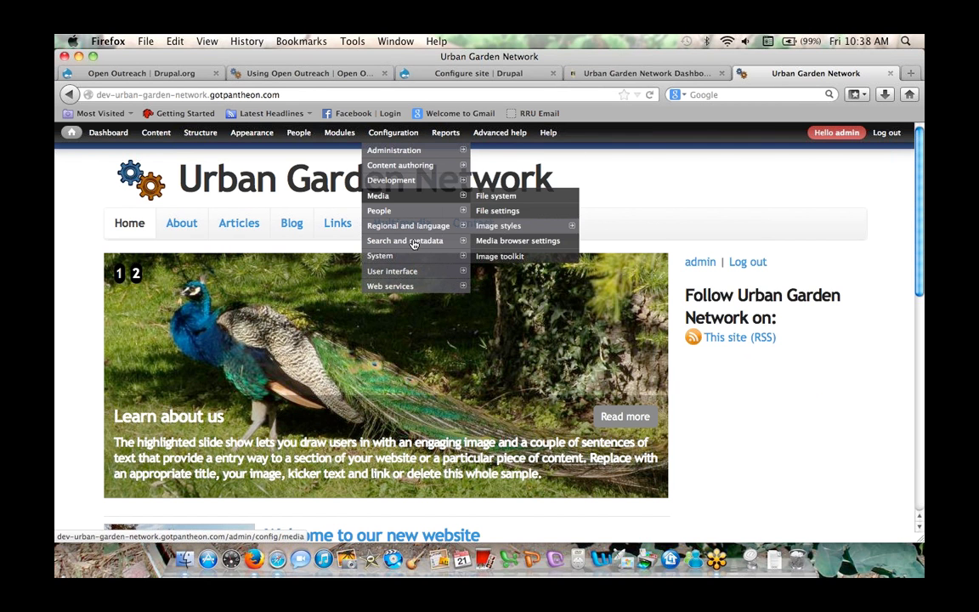
mouse_move(413, 247)
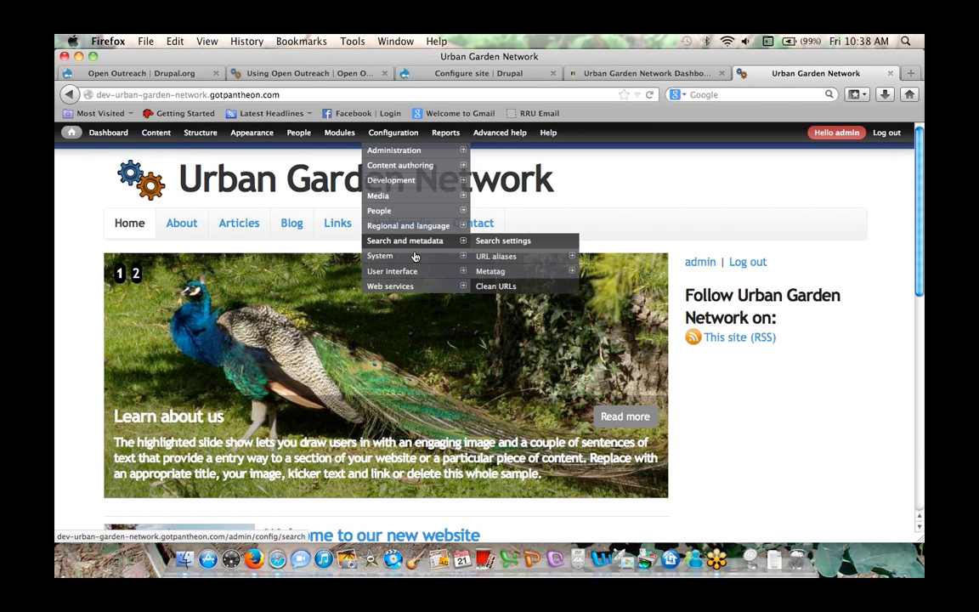
left_click(509, 257)
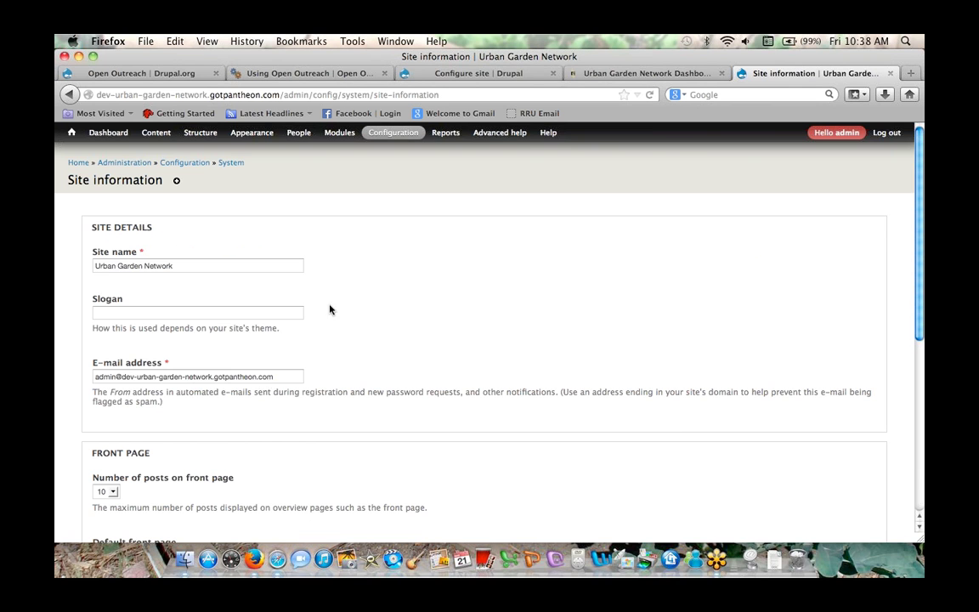
Enter 'Gardens everywhere!' as the site slogan
left_click_drag(284, 376, 94, 371)
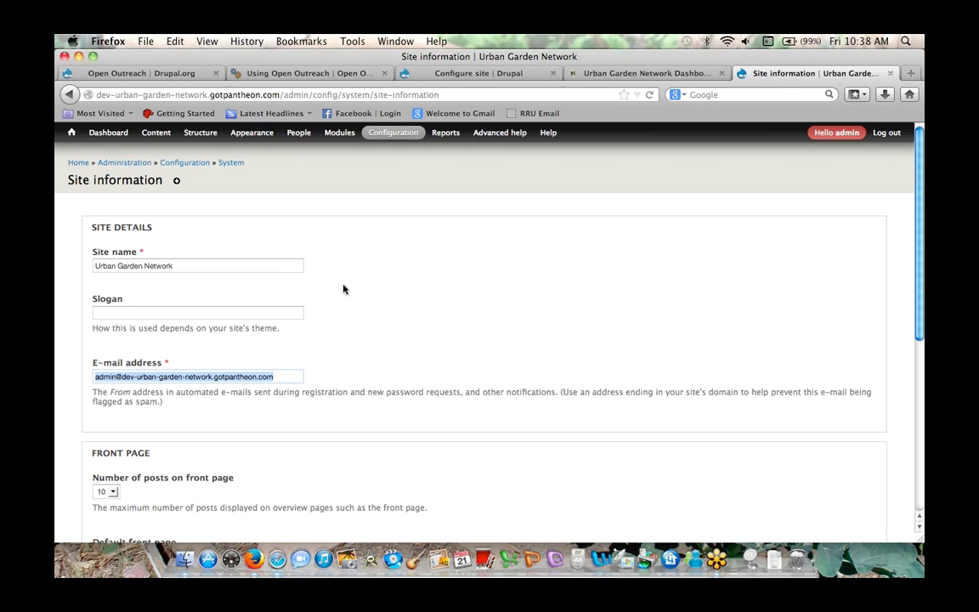
scroll(344, 289, "down", 1)
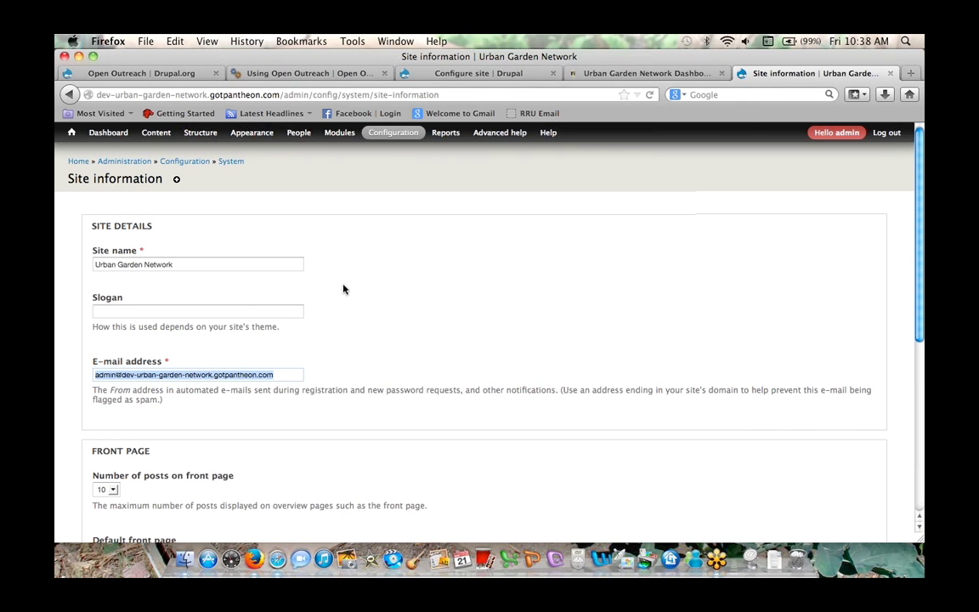
scroll(343, 289, "down", 1)
scroll(344, 289, "down", 1)
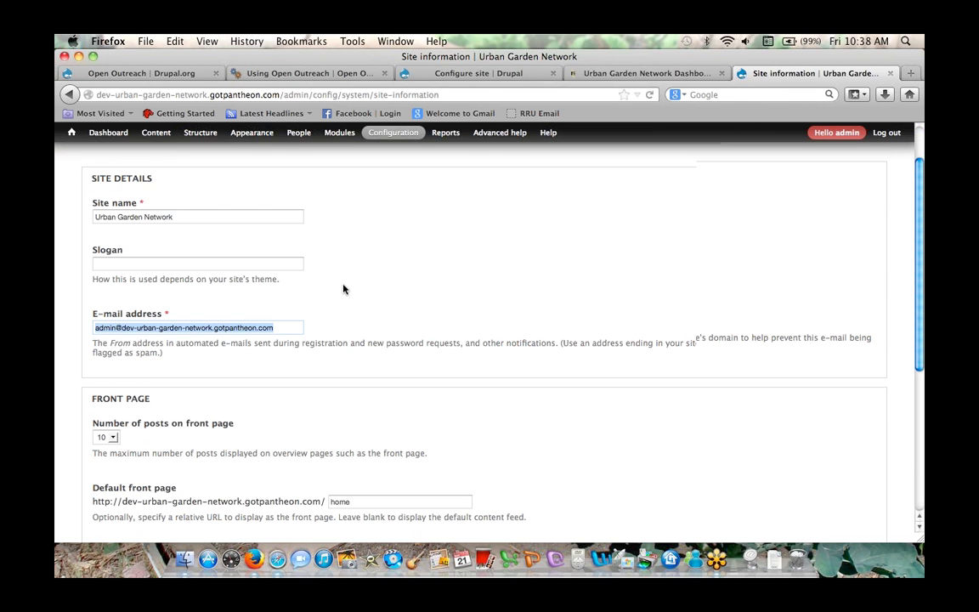
scroll(343, 289, "down", 1)
key("shift+Tab")
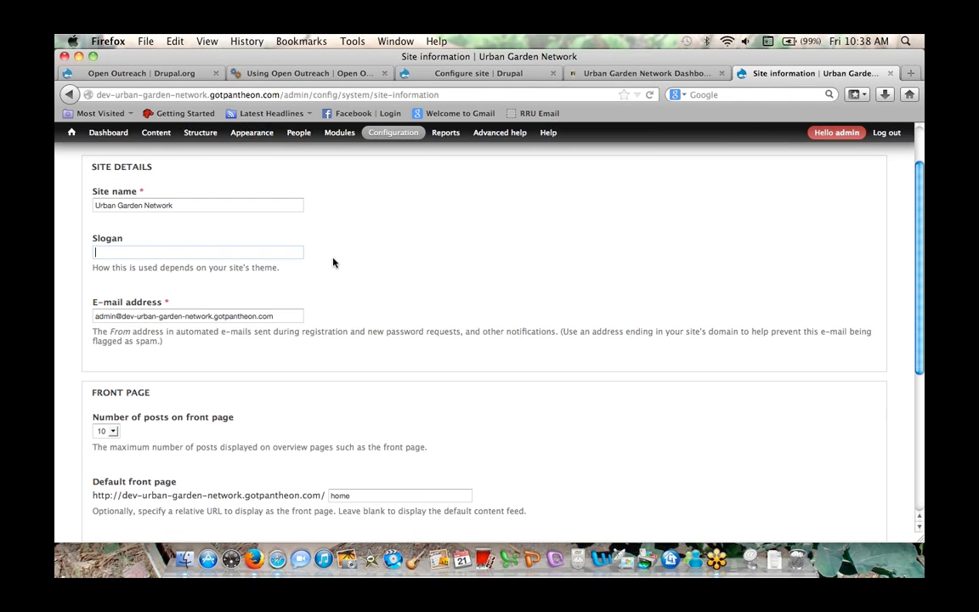
type("Gardens everywhere!")
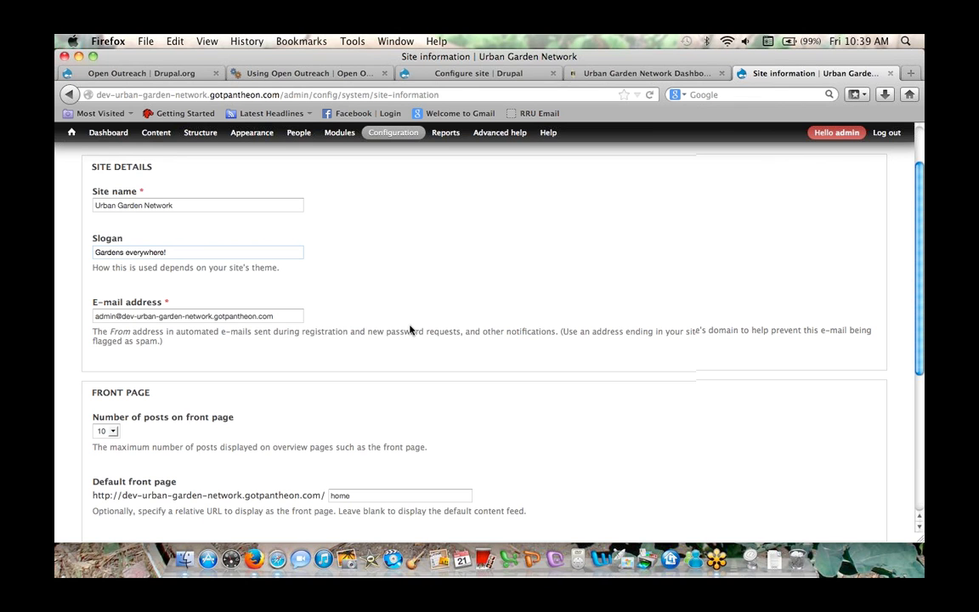
Save the site information configuration
scroll(410, 330, "down", 1)
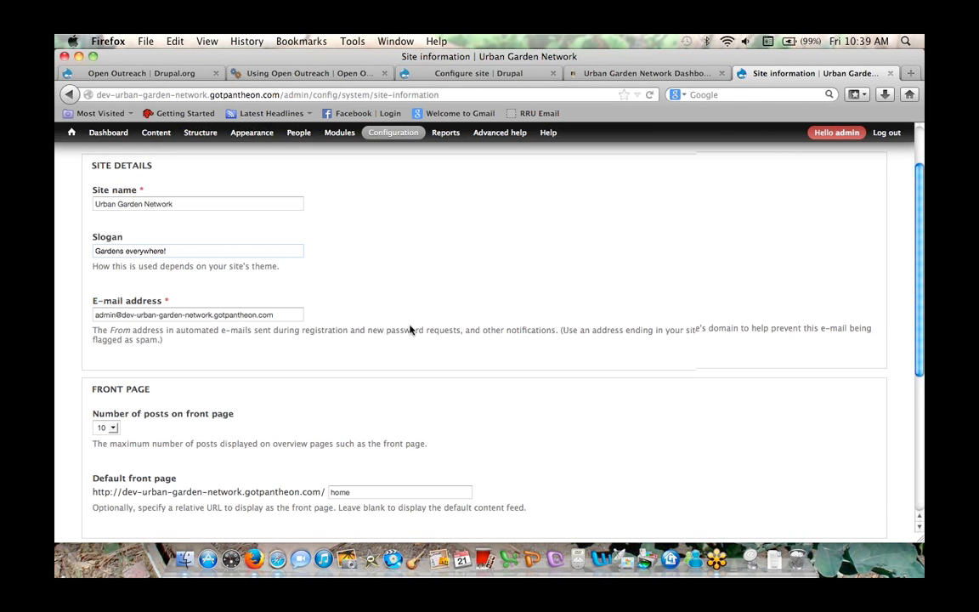
scroll(410, 330, "down", 2)
scroll(410, 330, "down", 5)
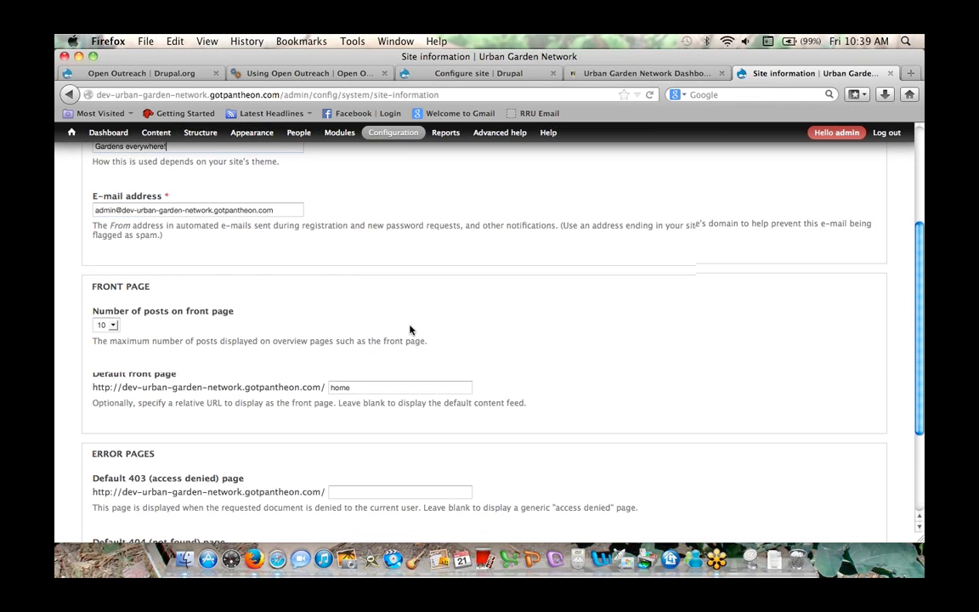
left_click(162, 487)
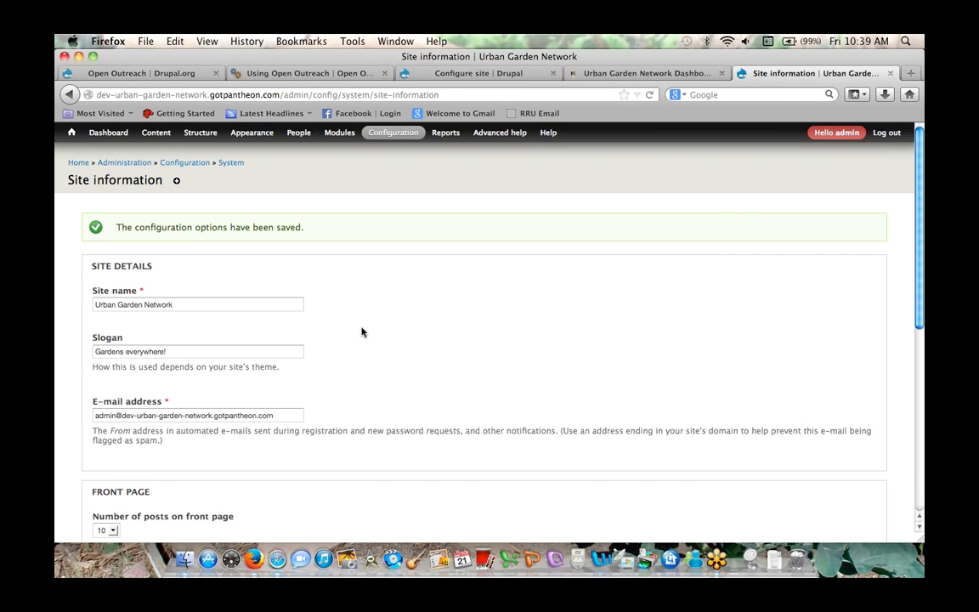
Check the new slogan on the home page, then return to the Using Open Outreach documentation
left_click(79, 164)
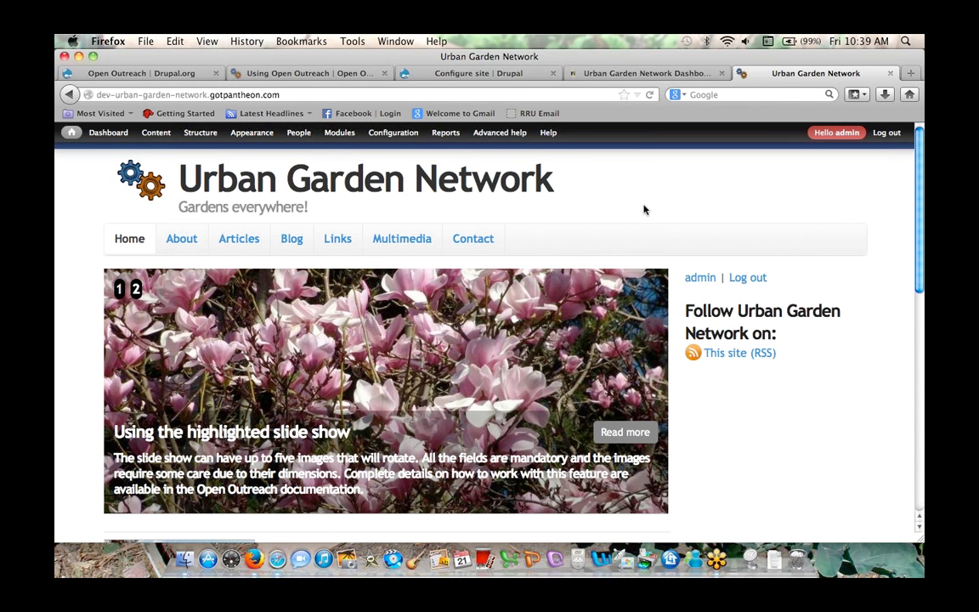
left_click(295, 75)
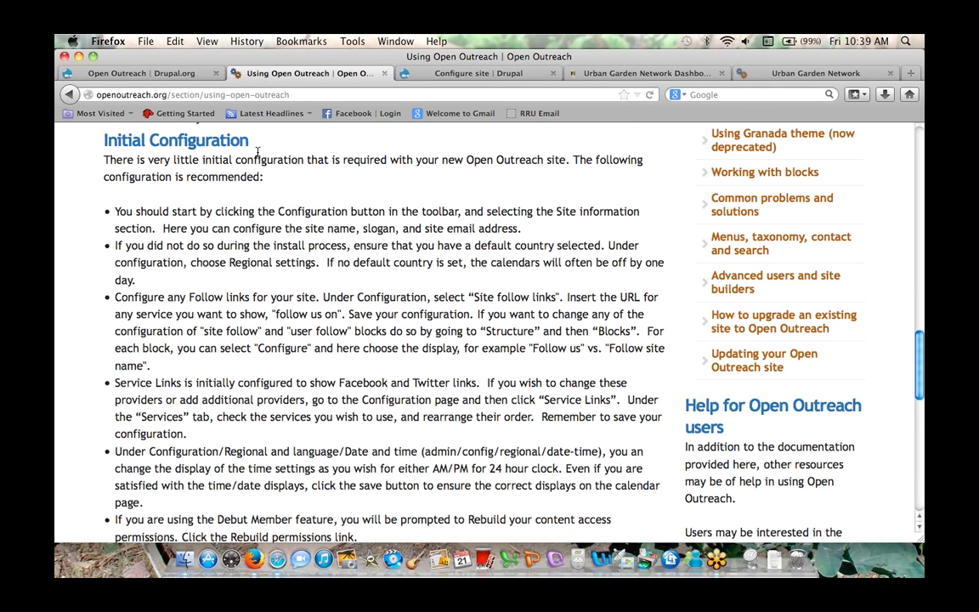
Open Configuration > Web services > Follow on Urban Garden Network and review its service URL fields
left_click(503, 75)
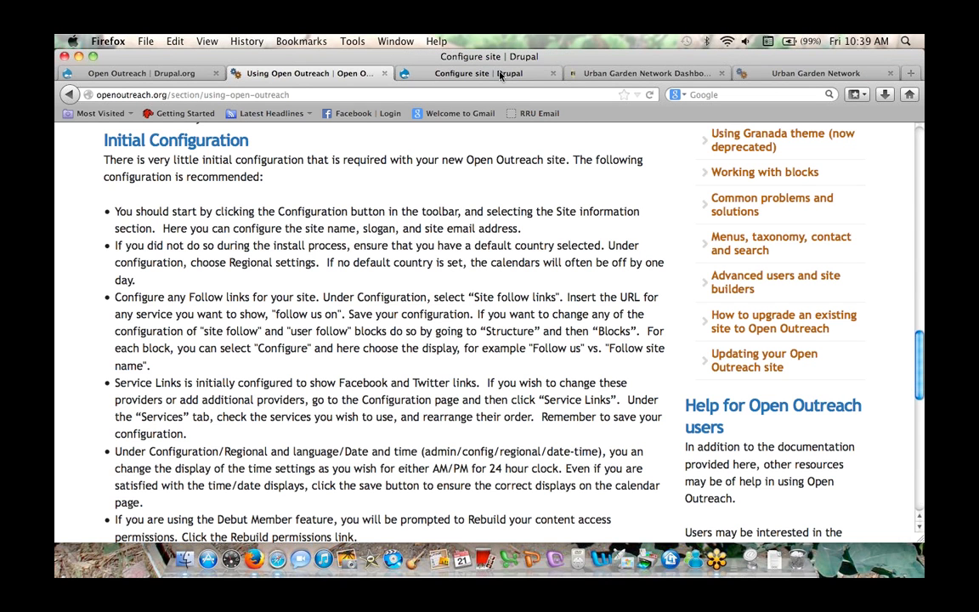
left_click(816, 74)
mouse_move(396, 136)
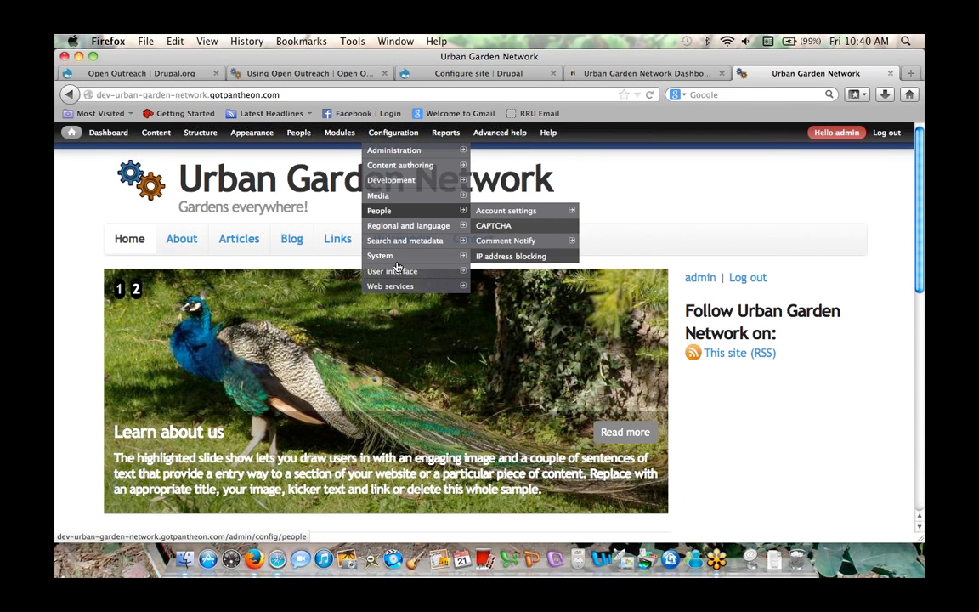
mouse_move(396, 285)
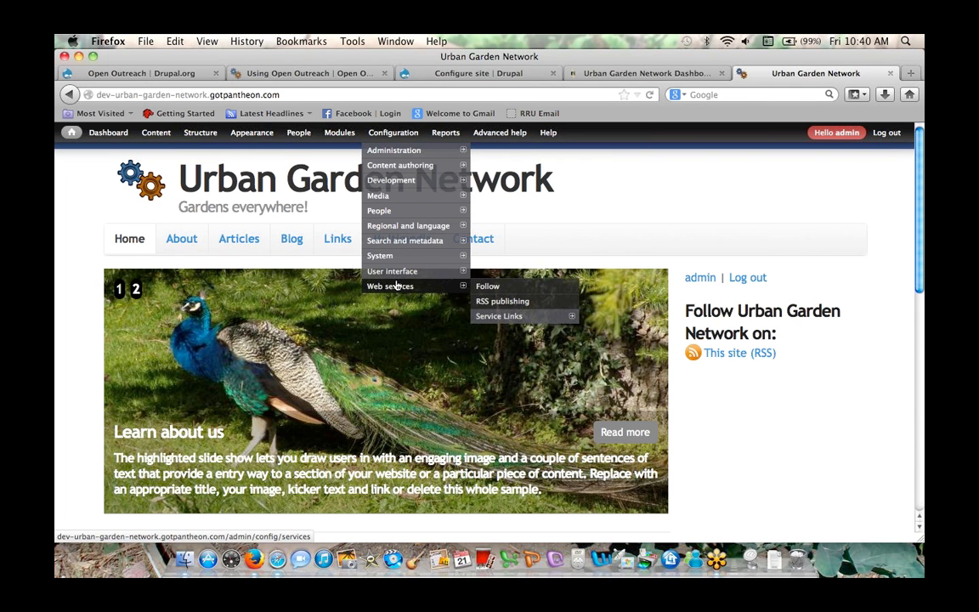
left_click(503, 292)
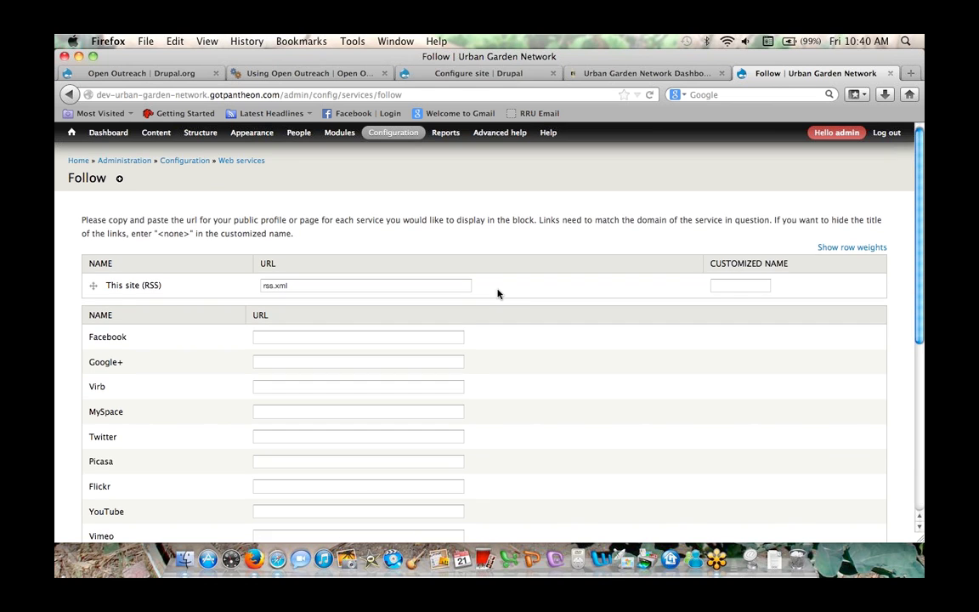
scroll(498, 294, "down", 2)
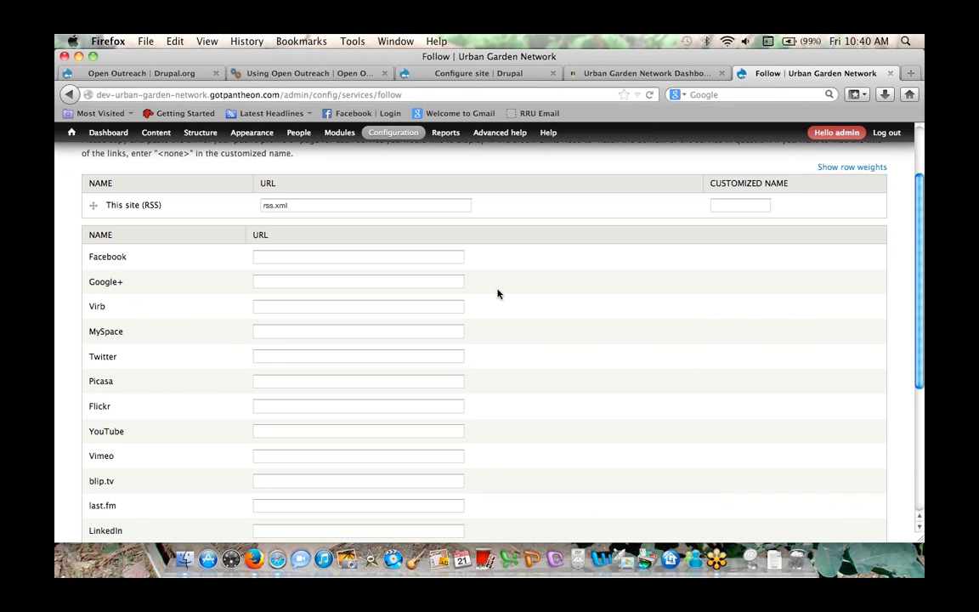
scroll(498, 294, "down", 1)
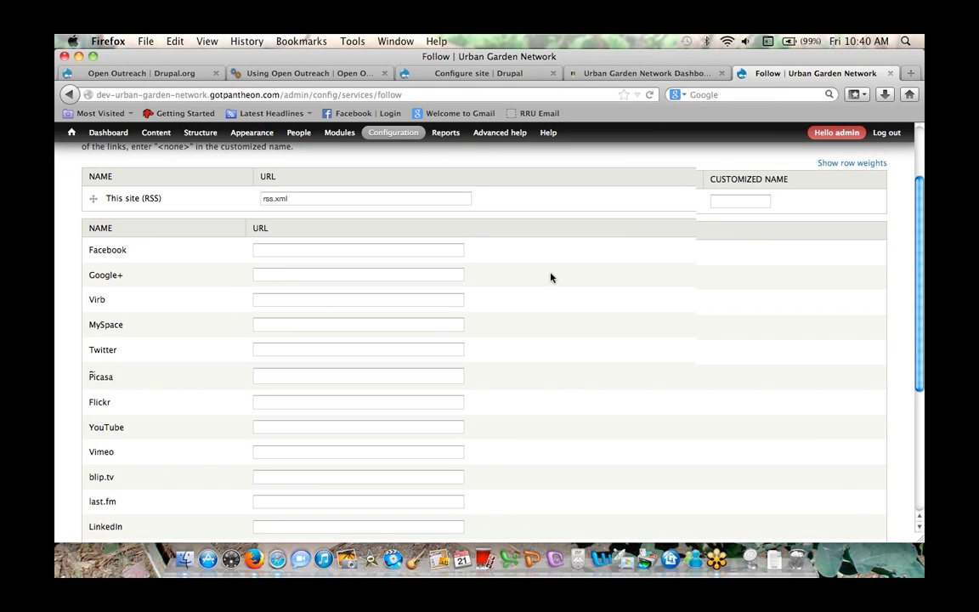
scroll(550, 277, "up", 2)
scroll(550, 277, "down", 5)
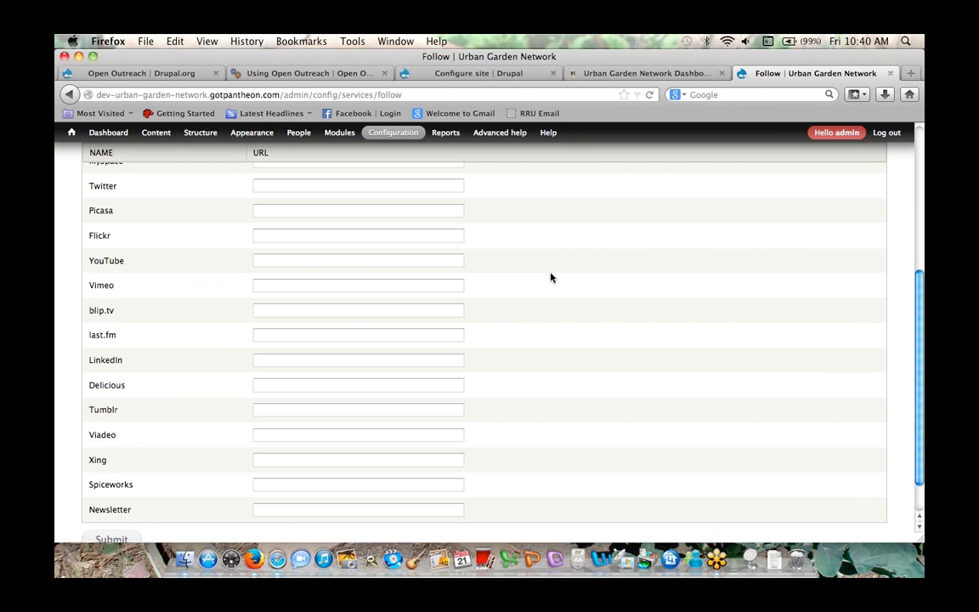
scroll(550, 277, "up", 5)
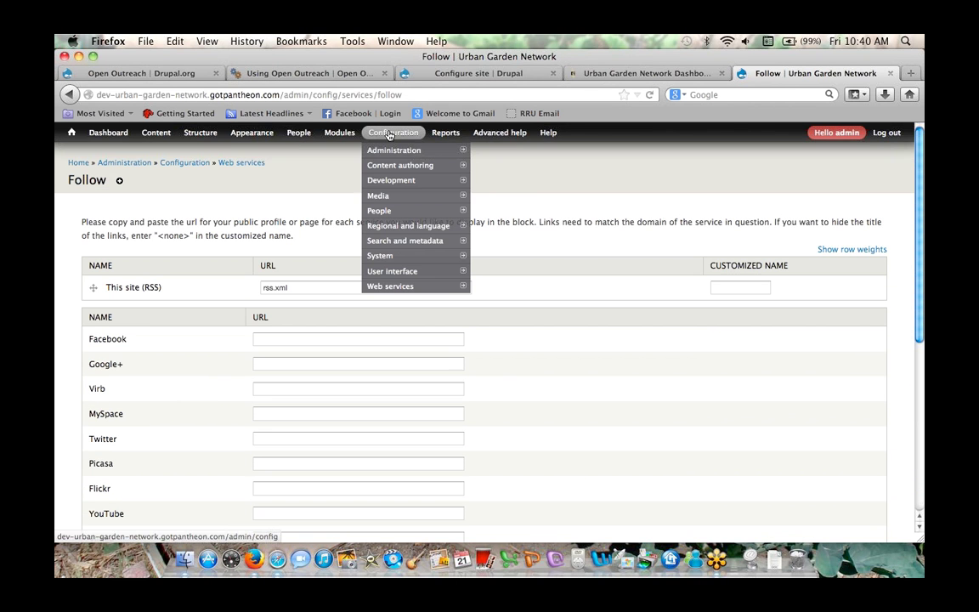
mouse_move(393, 285)
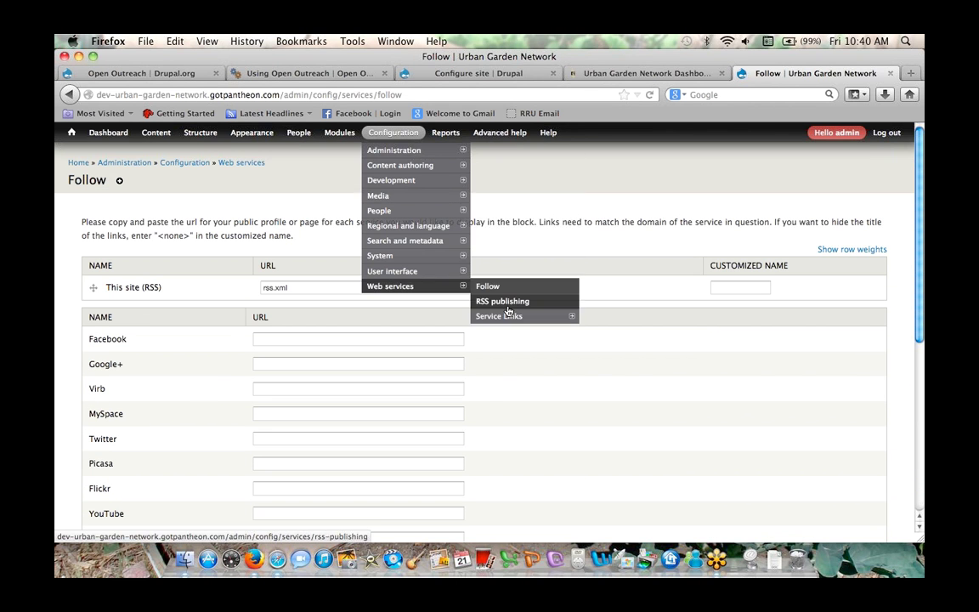
left_click(508, 318)
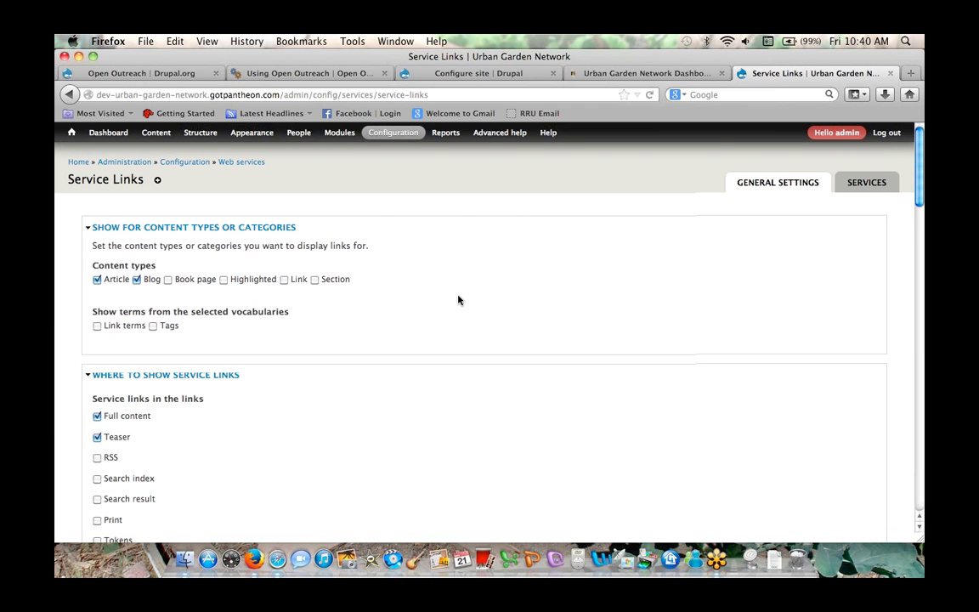
scroll(458, 299, "down", 1)
scroll(457, 300, "down", 1)
scroll(458, 299, "down", 4)
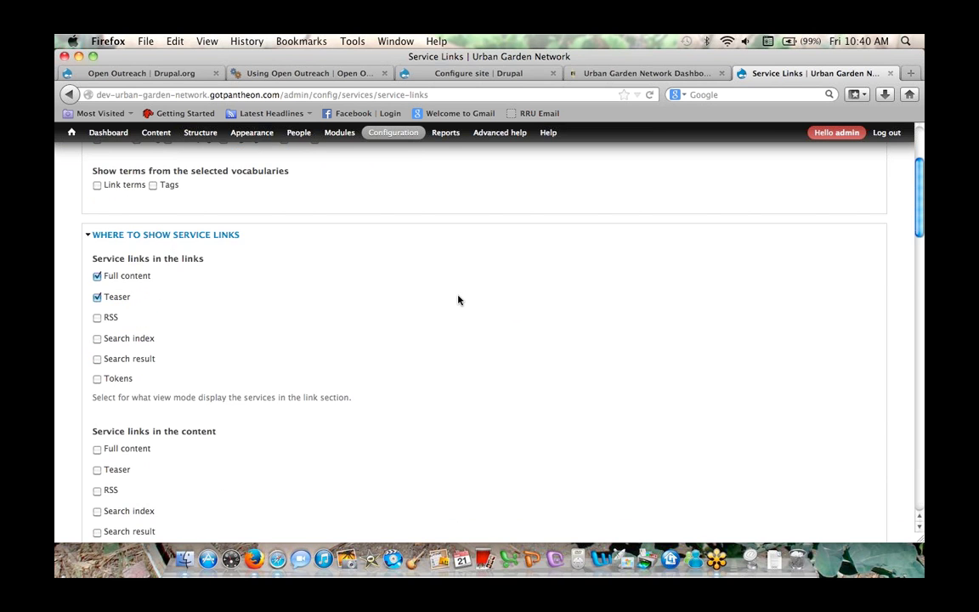
scroll(457, 299, "down", 8)
scroll(457, 299, "down", 5)
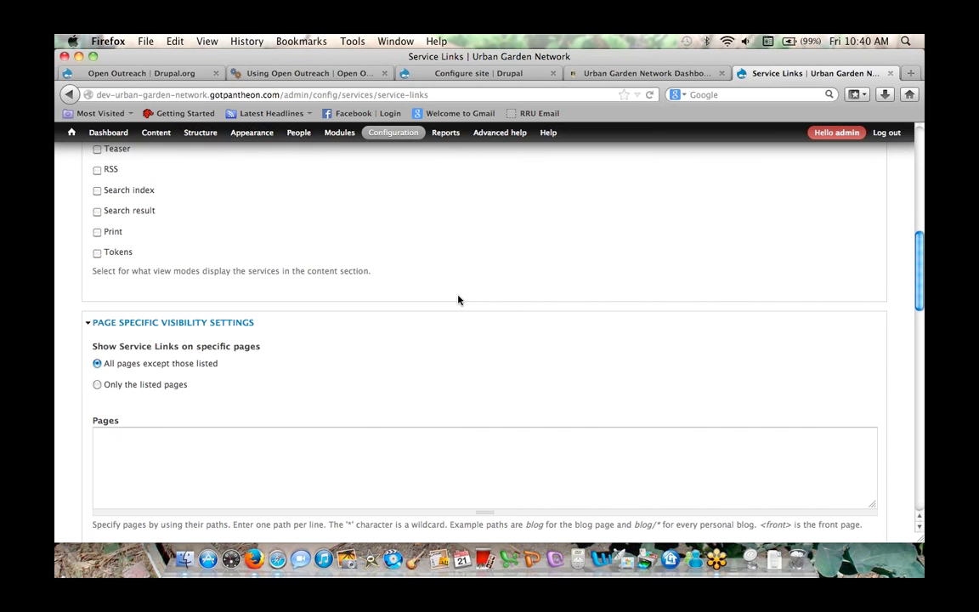
scroll(458, 299, "up", 11)
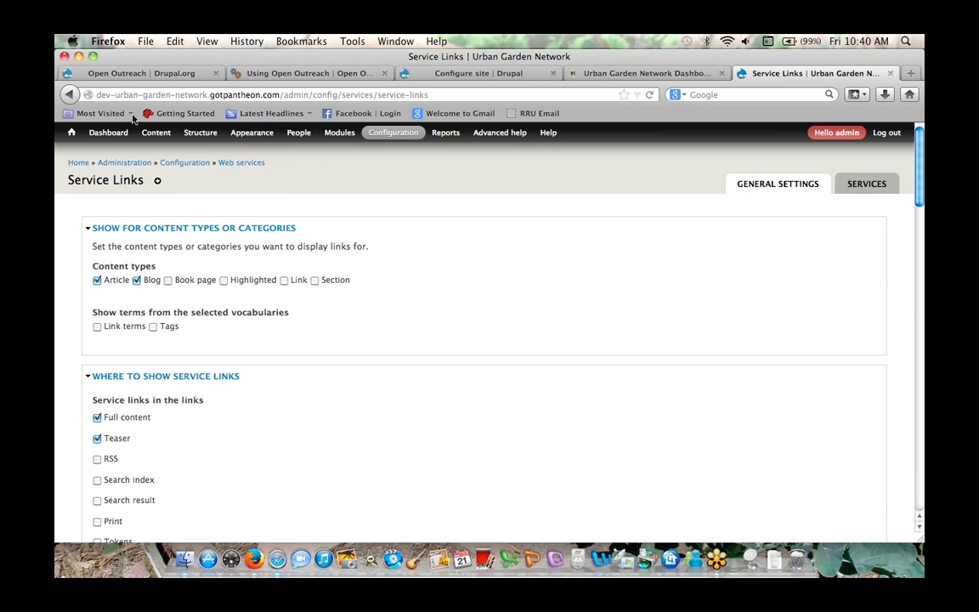
left_click(70, 94)
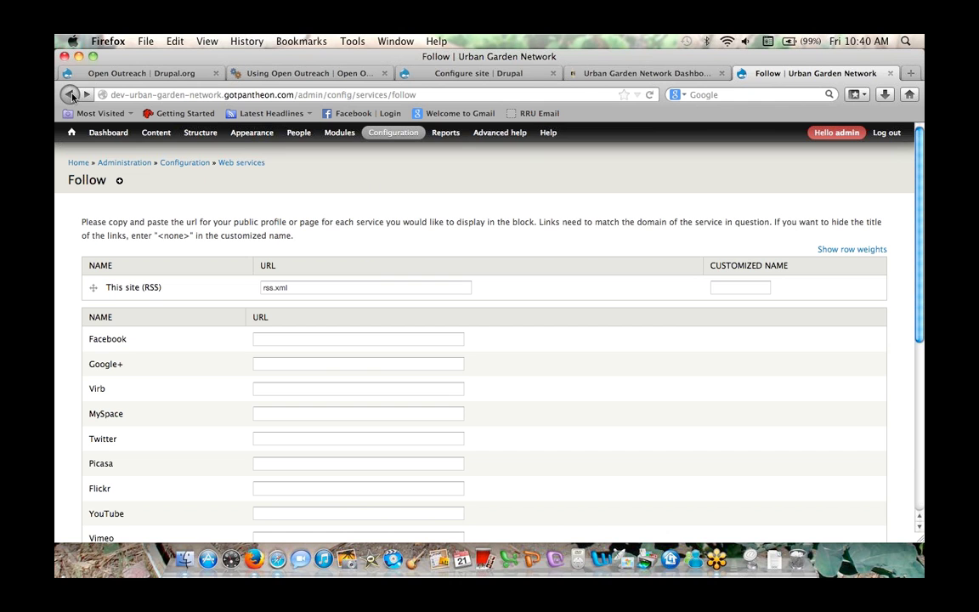
left_click(70, 94)
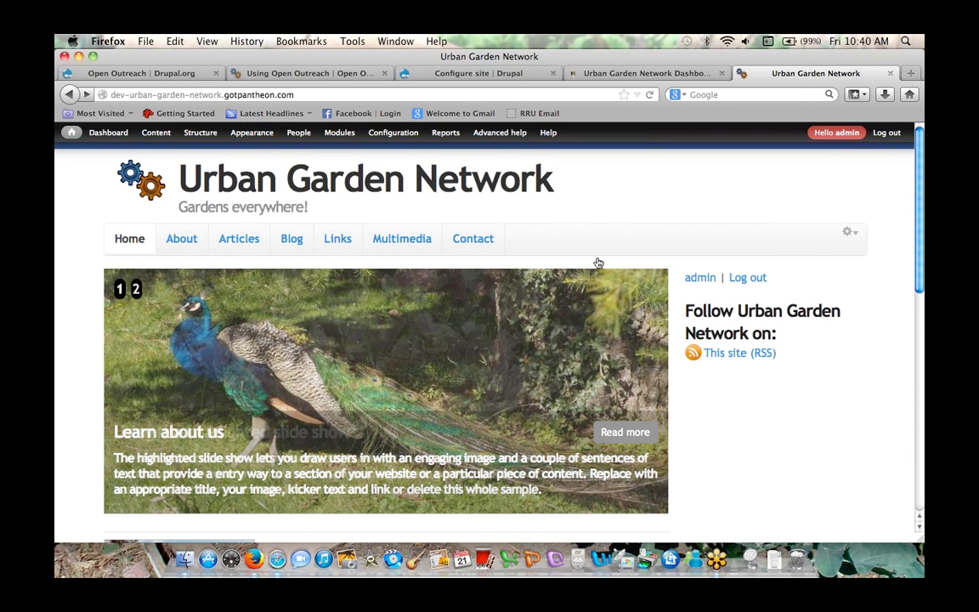
scroll(710, 428, "down", 1)
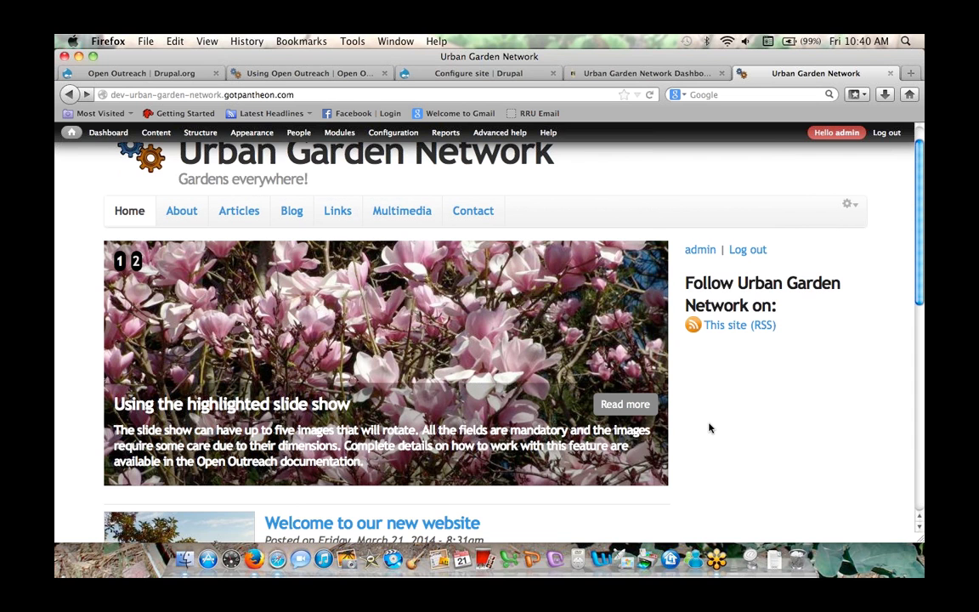
scroll(711, 428, "down", 4)
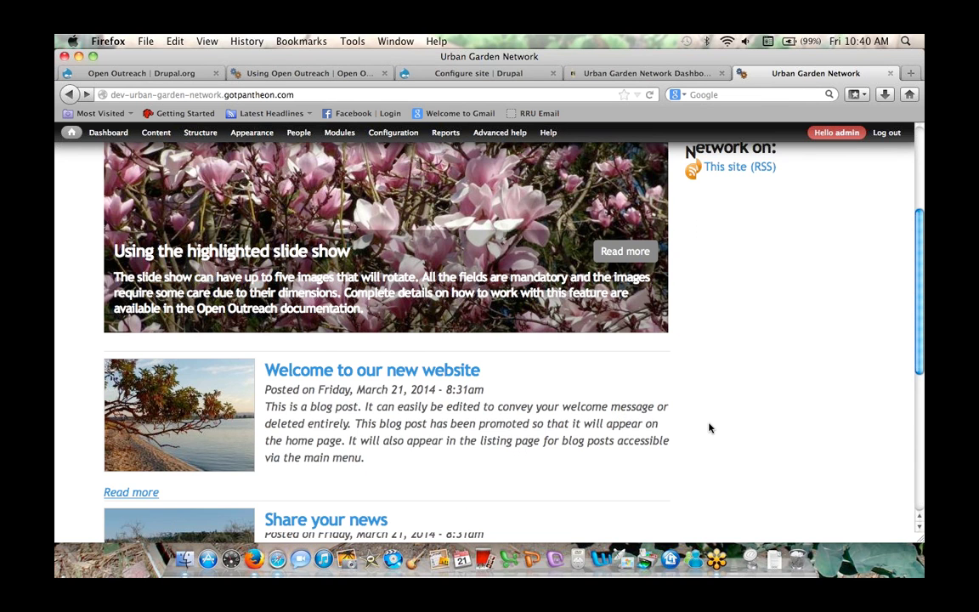
scroll(711, 429, "down", 7)
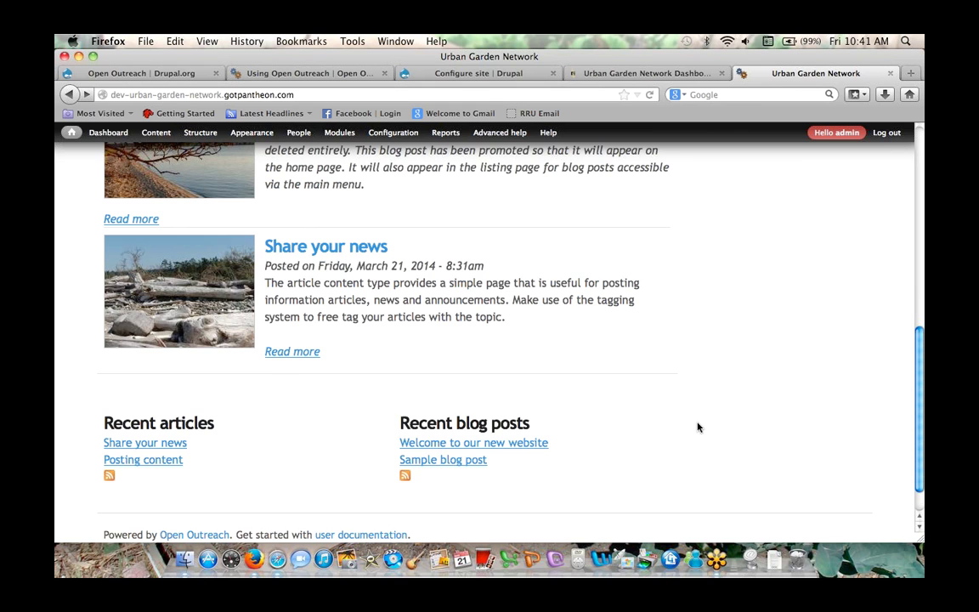
scroll(698, 428, "up", 1)
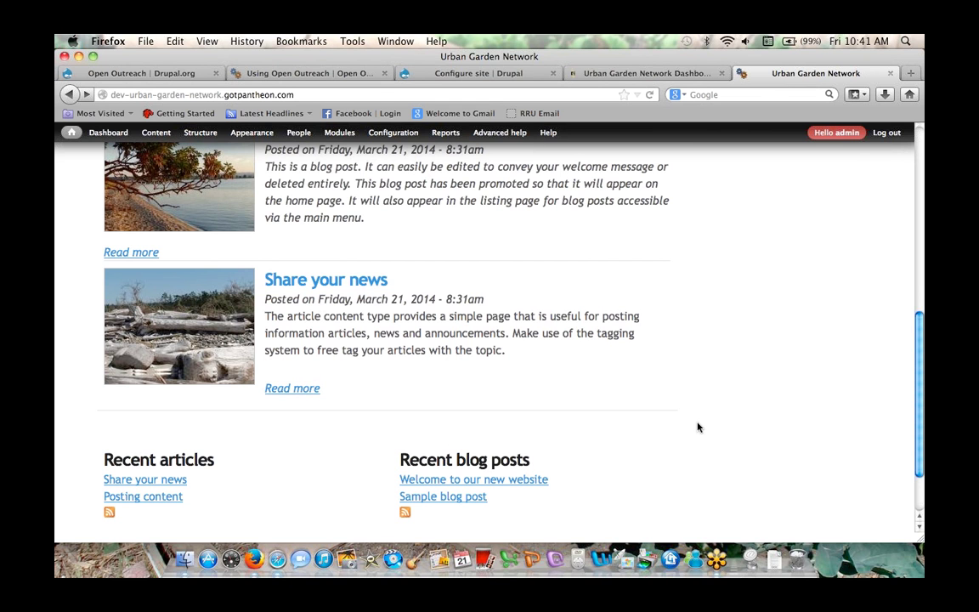
scroll(698, 427, "up", 15)
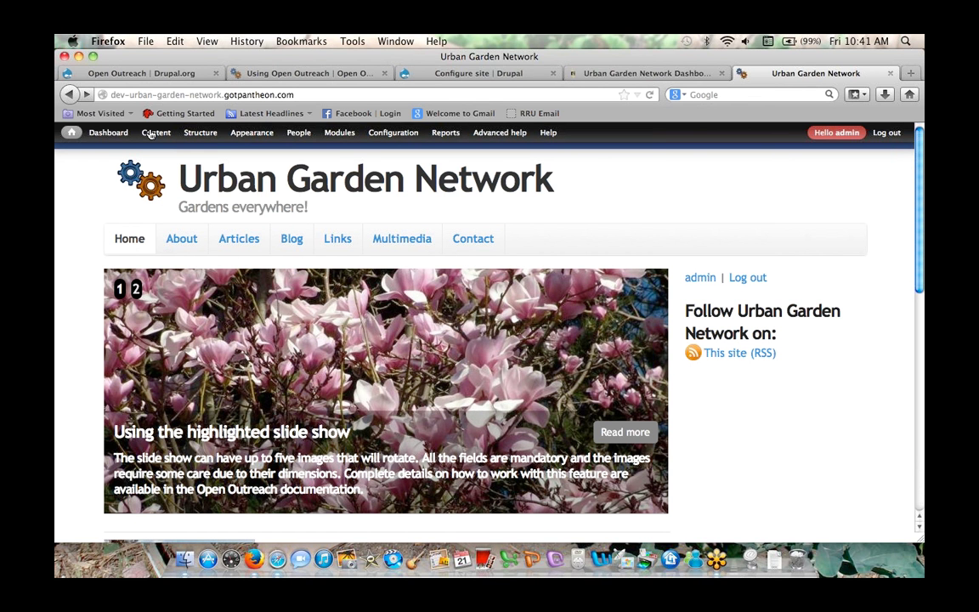
mouse_move(151, 134)
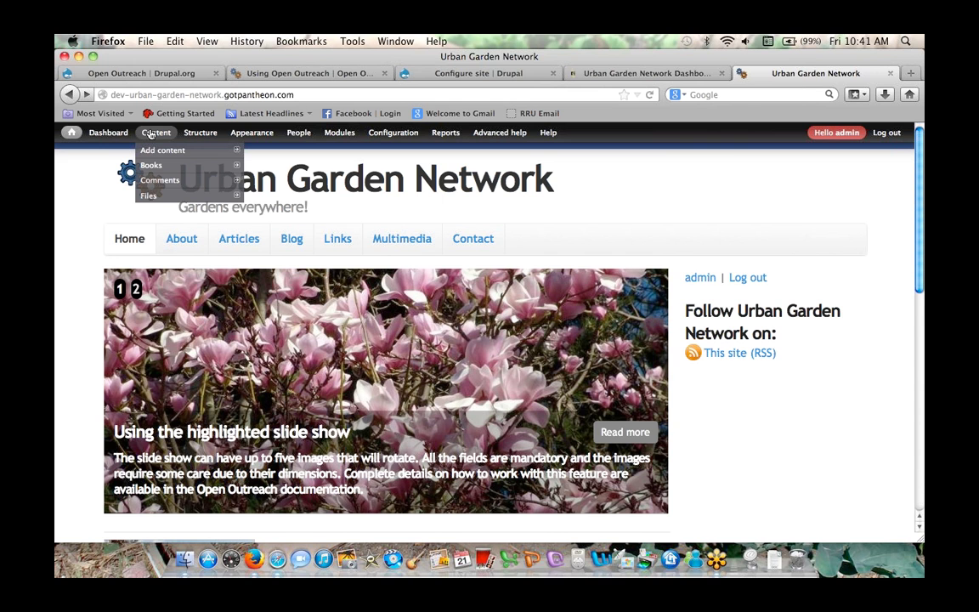
Open the Content list and review its eight published items, including Mission and About
left_click(153, 134)
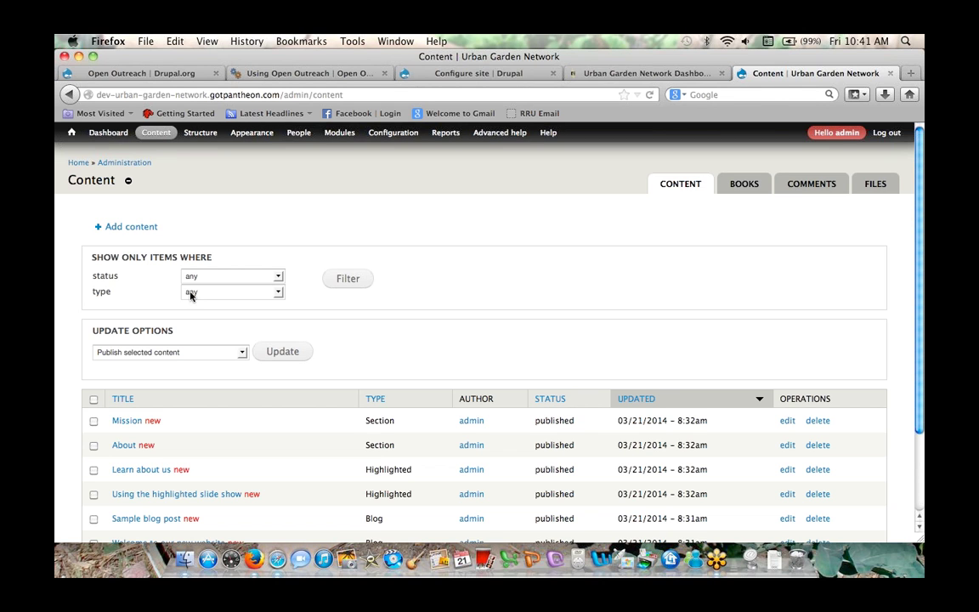
scroll(284, 442, "down", 3)
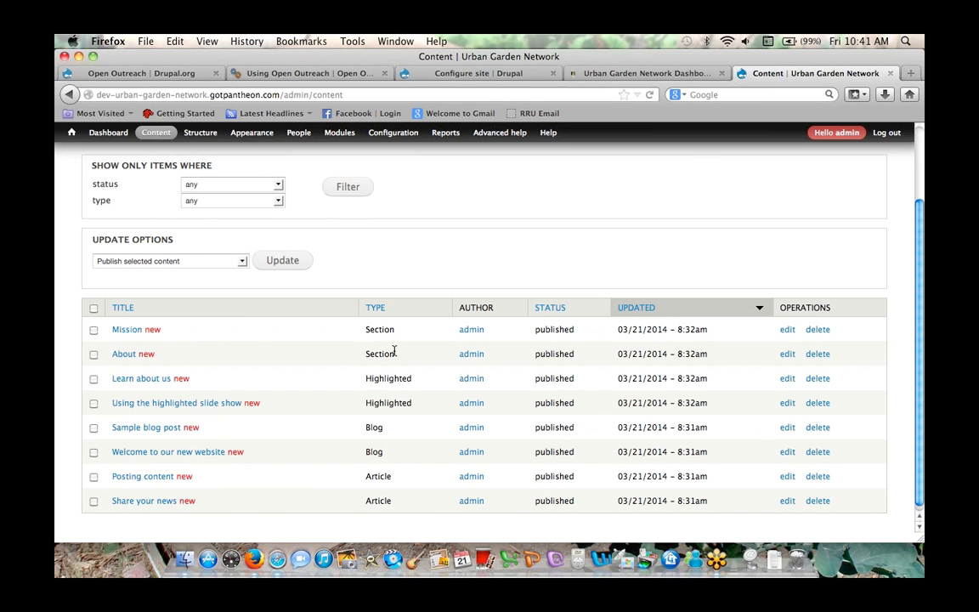
scroll(394, 351, "up", 3)
Open the Home breadcrumb in a new tab and go to the About page
right_click(98, 167)
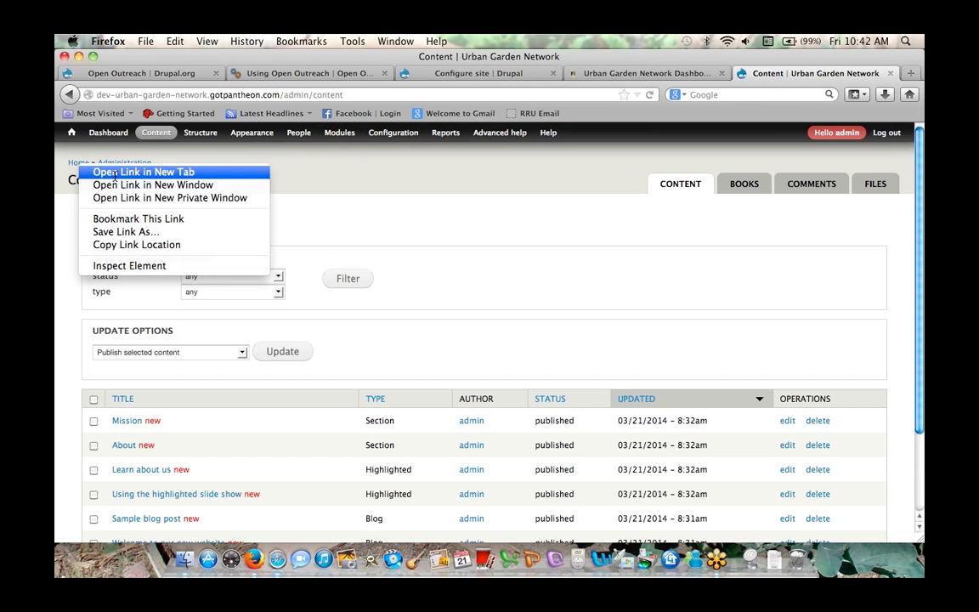
left_click(115, 174)
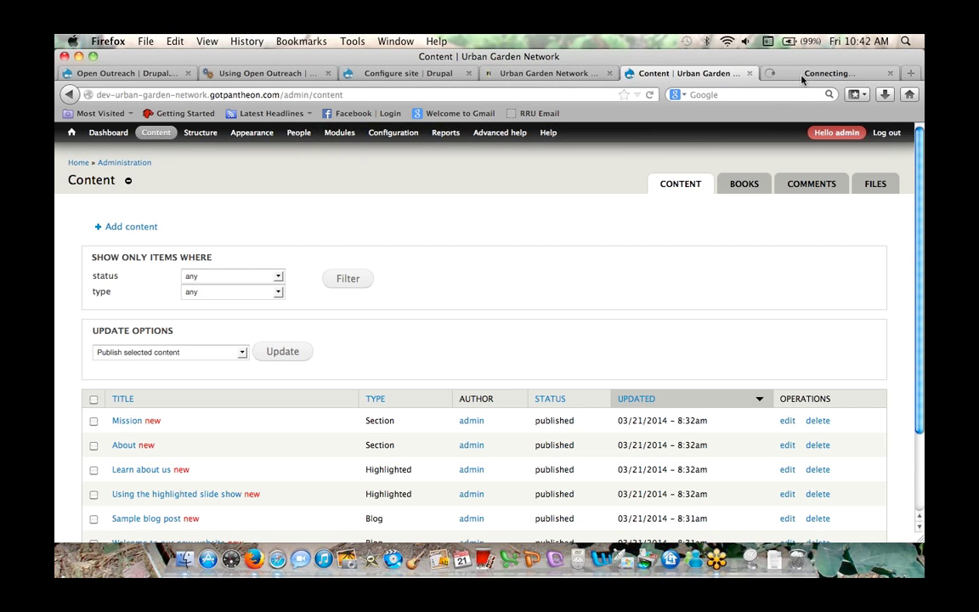
key("ctrl+Tab")
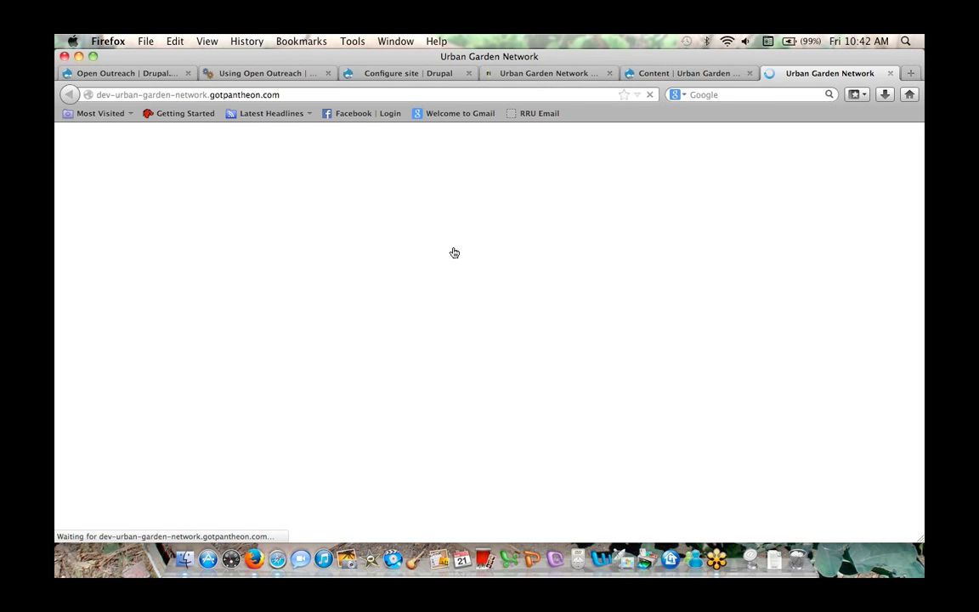
mouse_move(184, 246)
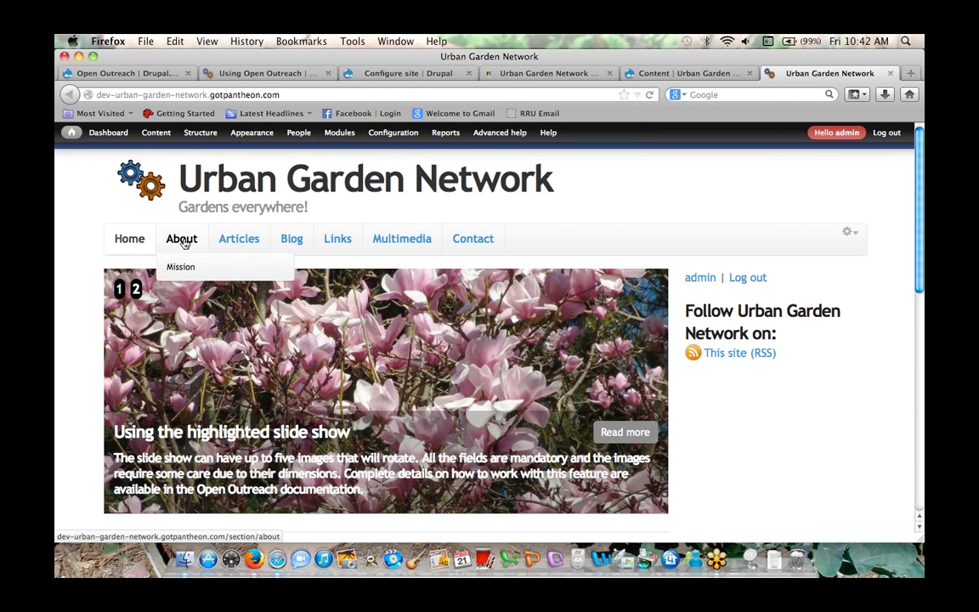
left_click(182, 242)
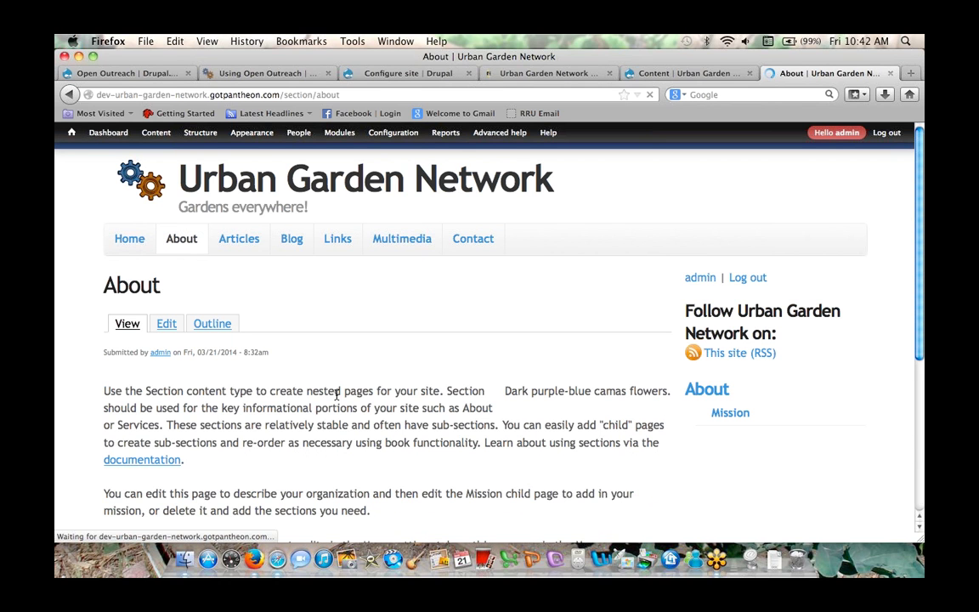
Edit the About page and set its body text format to Wysiwyg editor
left_click(166, 323)
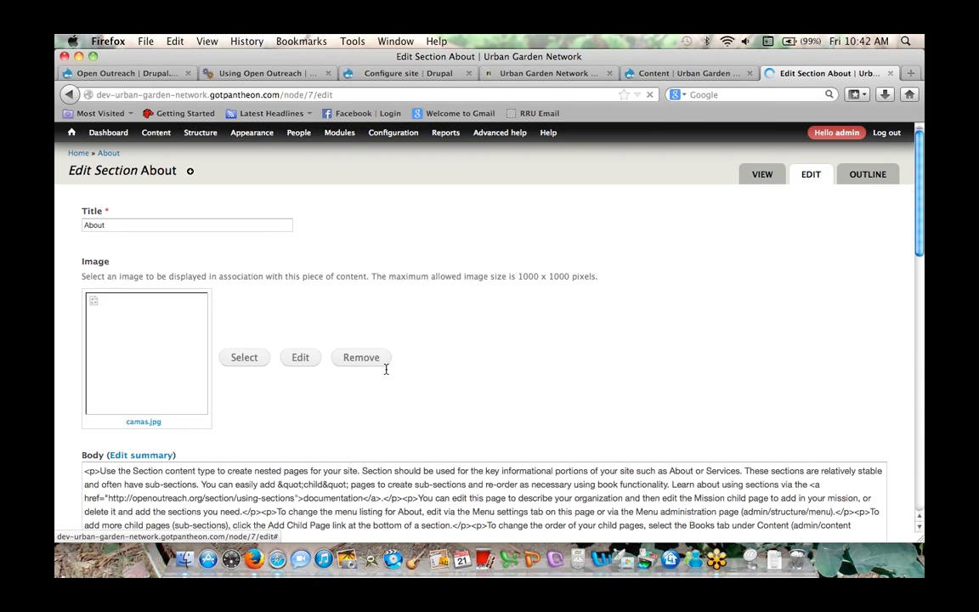
scroll(297, 357, "down", 10)
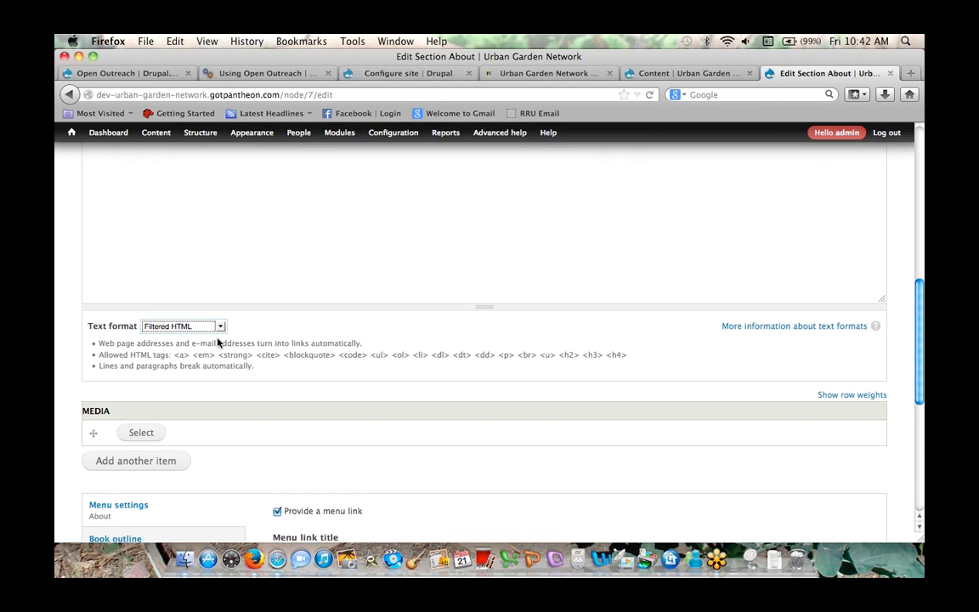
left_click(219, 342)
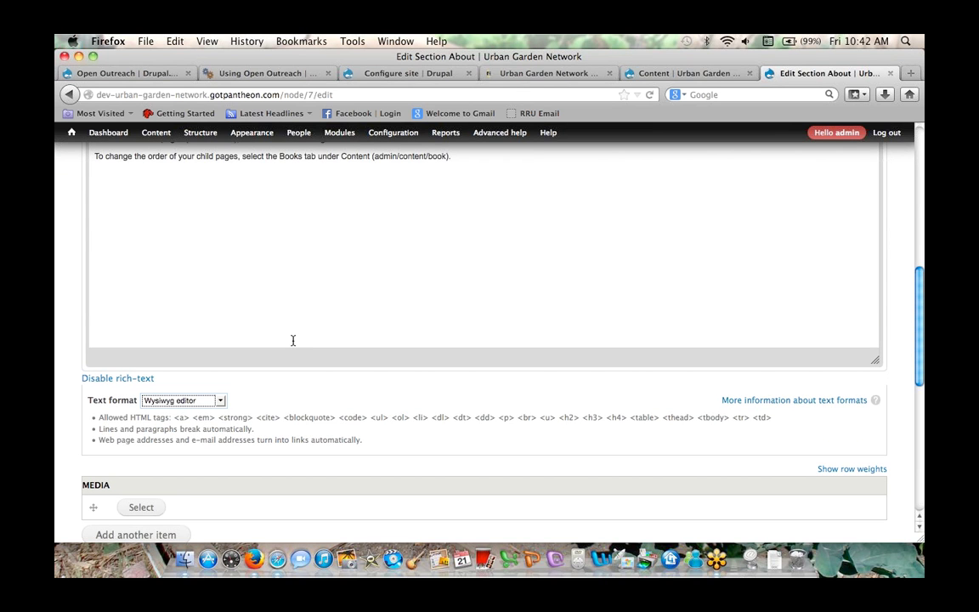
scroll(292, 340, "up", 3)
scroll(308, 355, "down", 2)
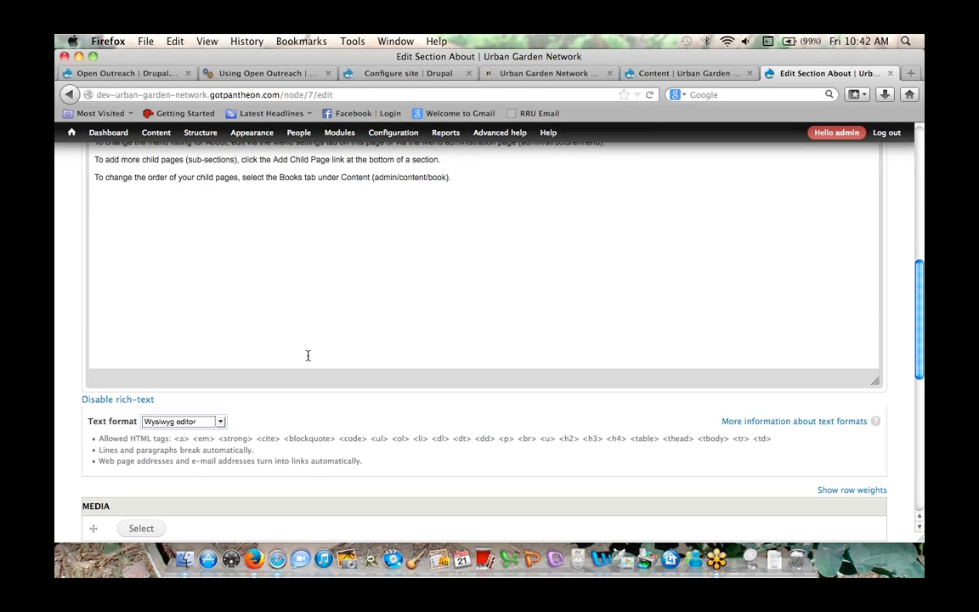
scroll(308, 355, "up", 5)
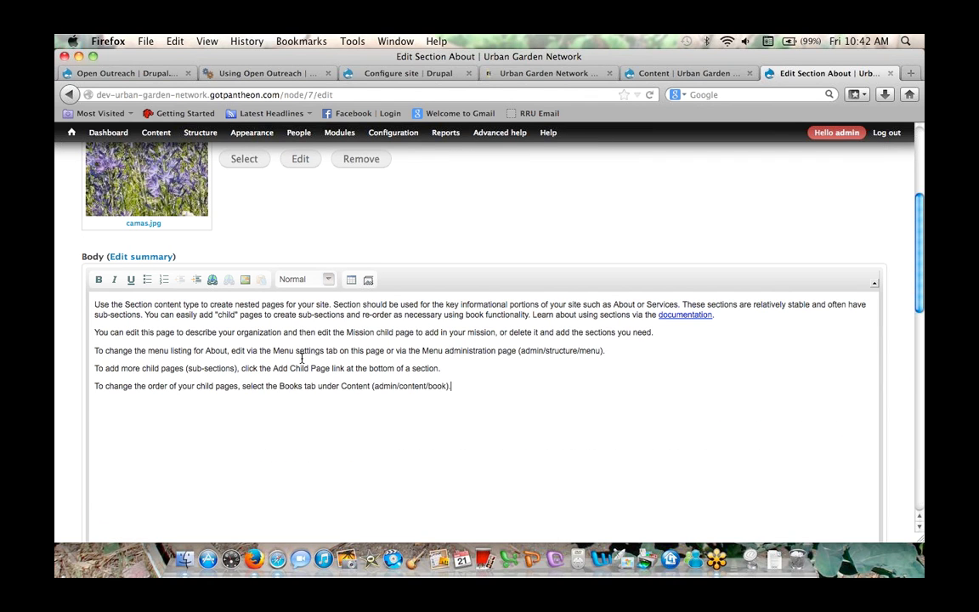
Replace the About body text with 'The Urban Garden Network is....'
left_click(480, 385)
left_click_drag(439, 379, 86, 293)
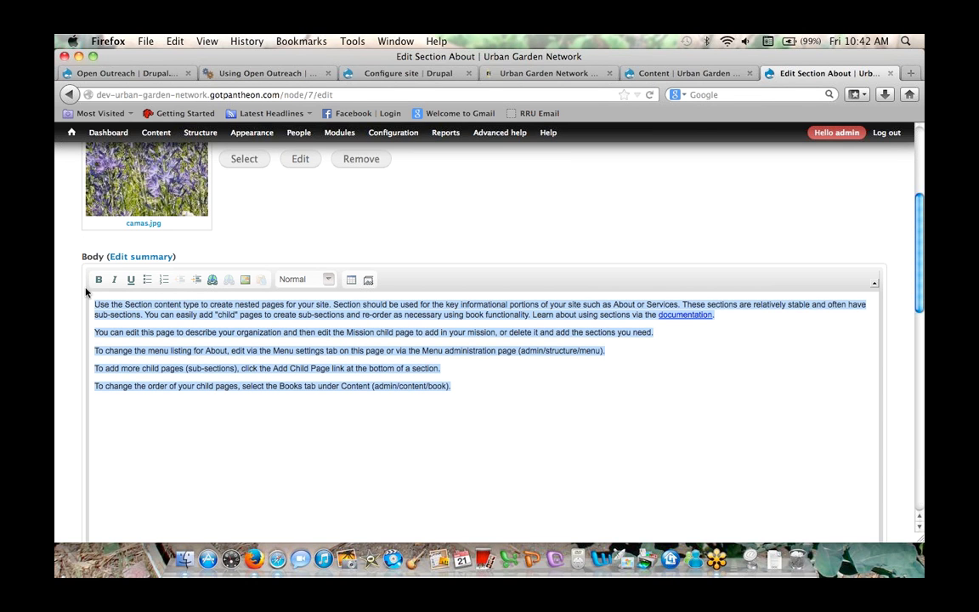
type("Th")
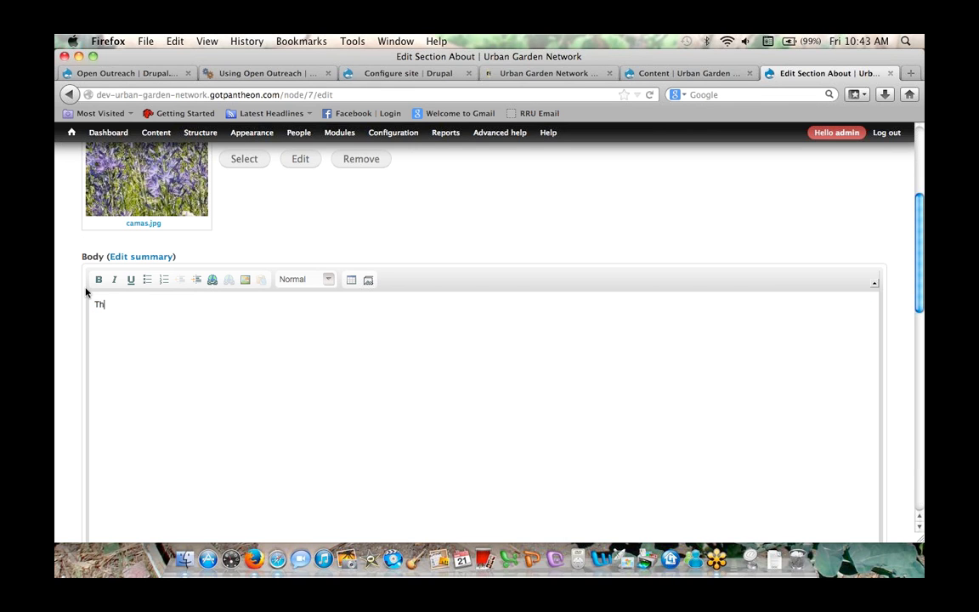
type("e Urban Garden Network is....")
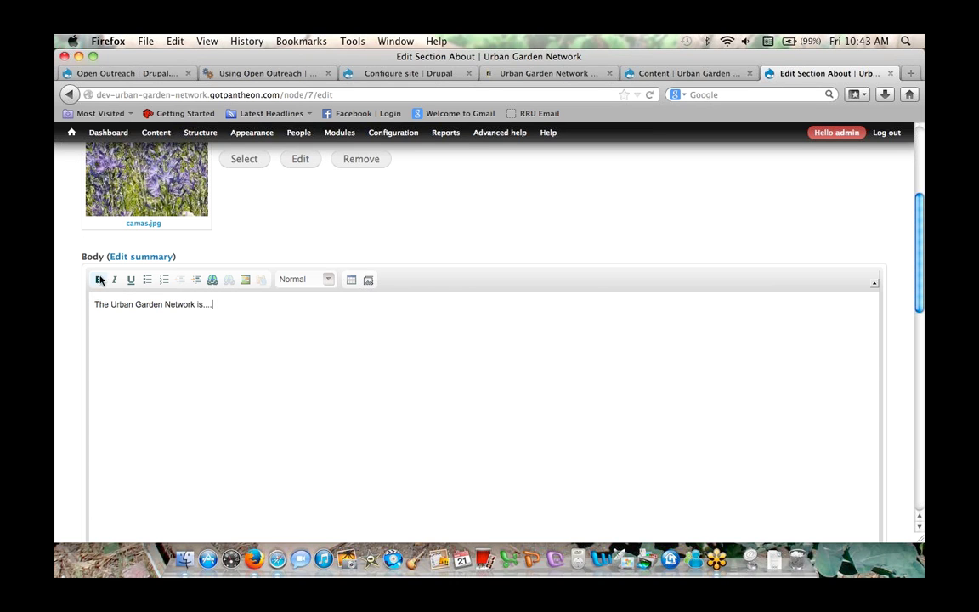
Save the edited About page
scroll(417, 287, "down", 2)
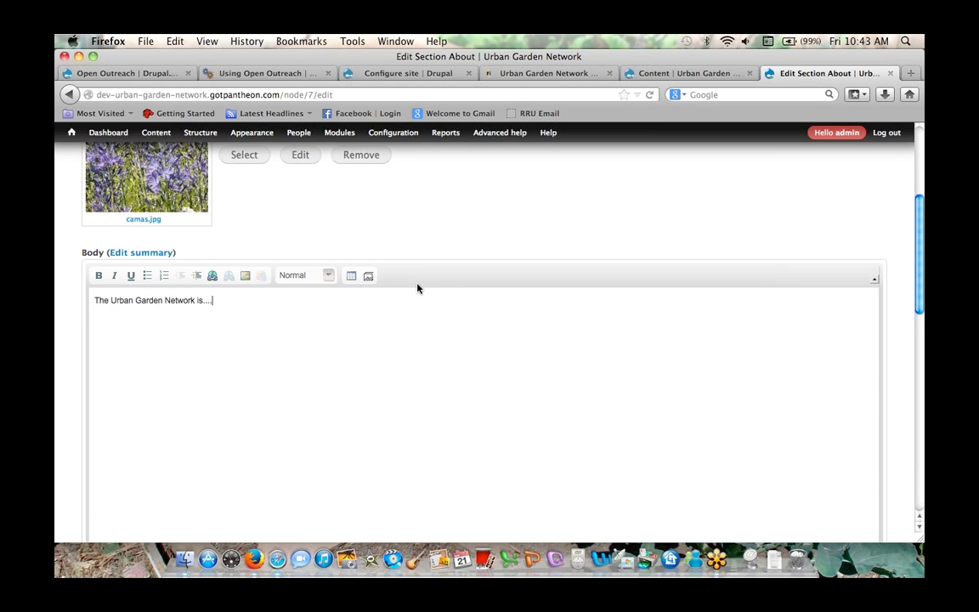
scroll(418, 286, "down", 3)
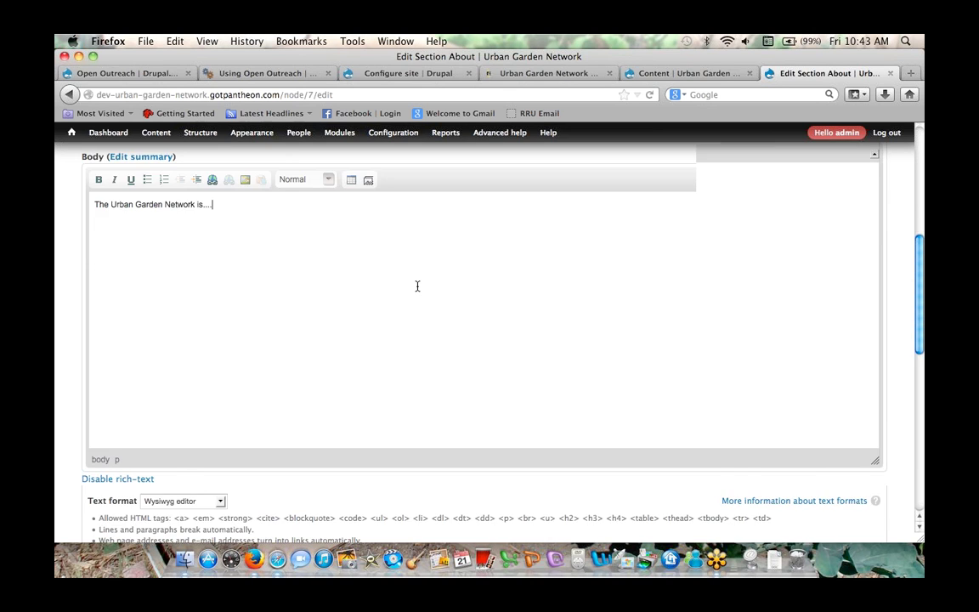
scroll(418, 286, "down", 2)
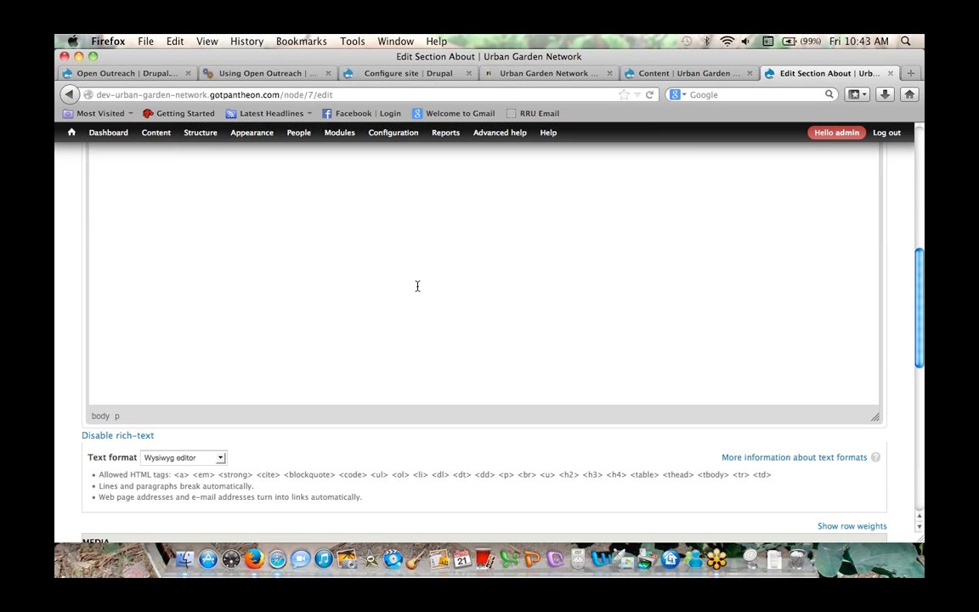
scroll(418, 287, "down", 5)
scroll(417, 288, "down", 6)
left_click(99, 490)
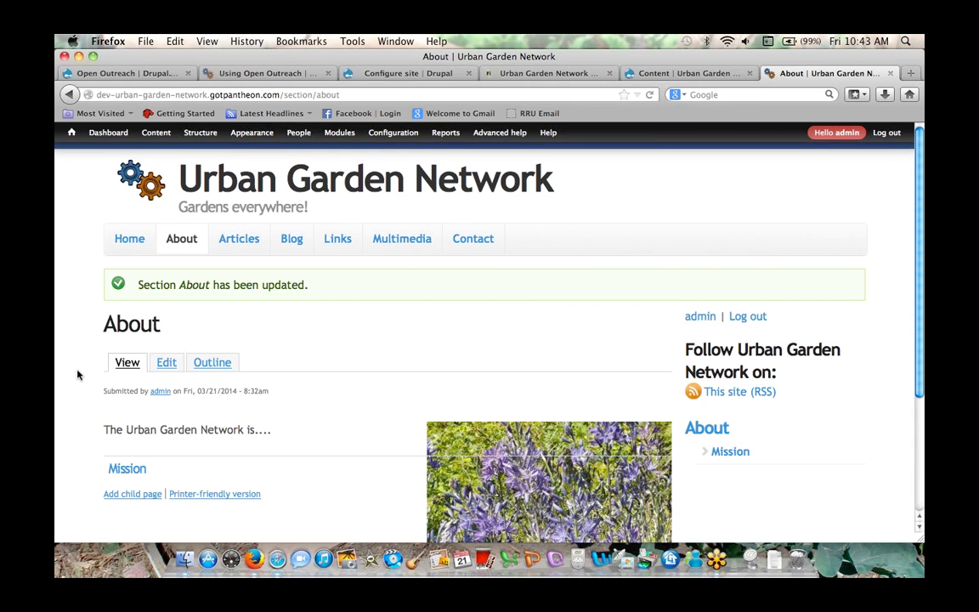
Scroll through the updated About page and its Mission child page
scroll(77, 374, "down", 1)
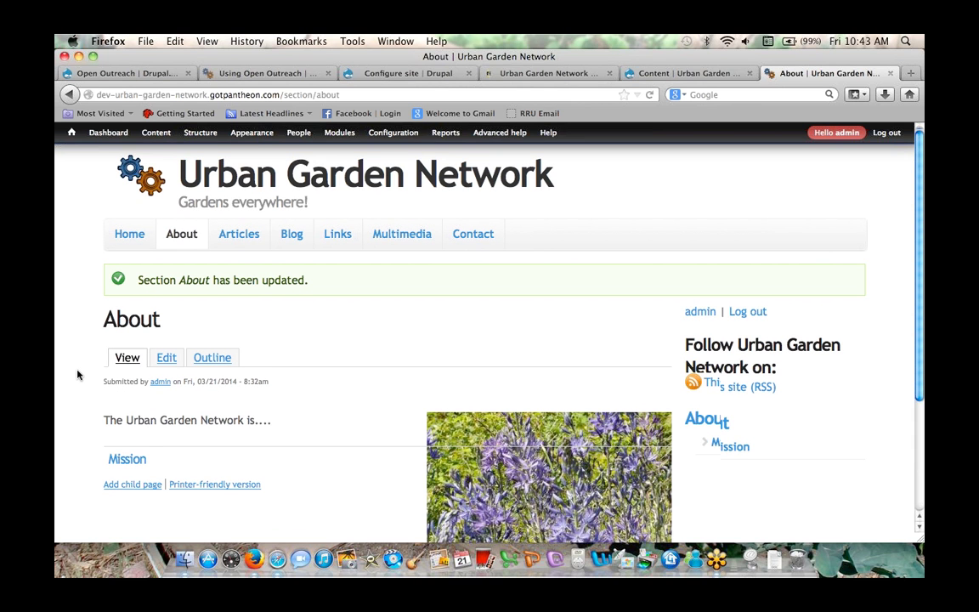
scroll(76, 374, "down", 2)
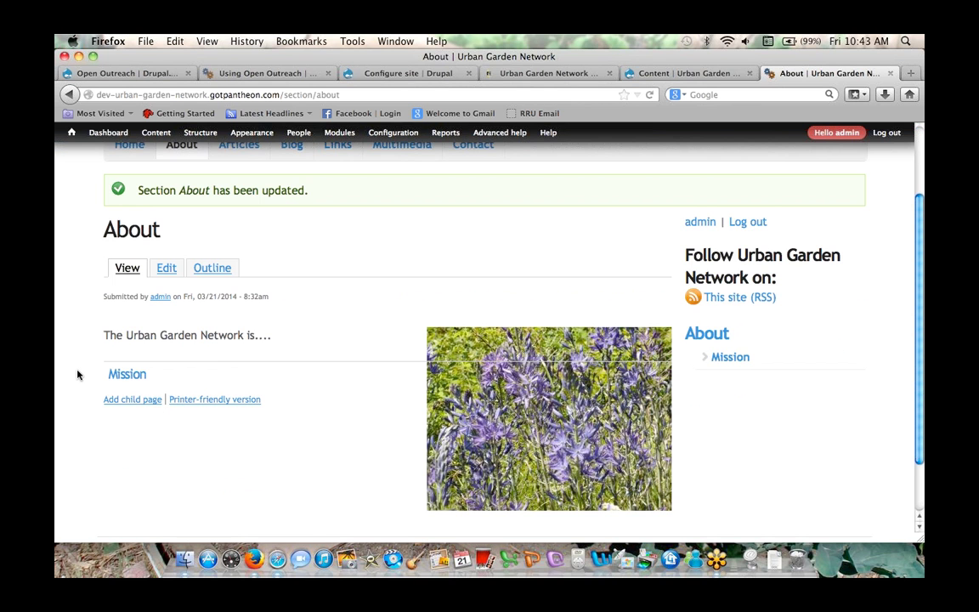
scroll(77, 375, "down", 1)
scroll(78, 376, "up", 4)
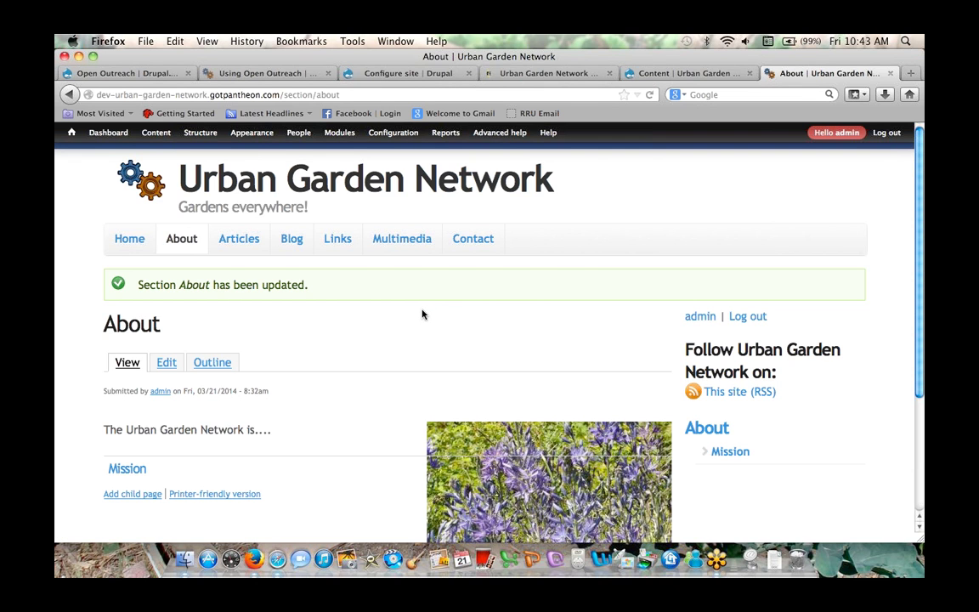
Unpublish the Sample blog post with the Content list's 'Unpublish selected content' update option
left_click(166, 139)
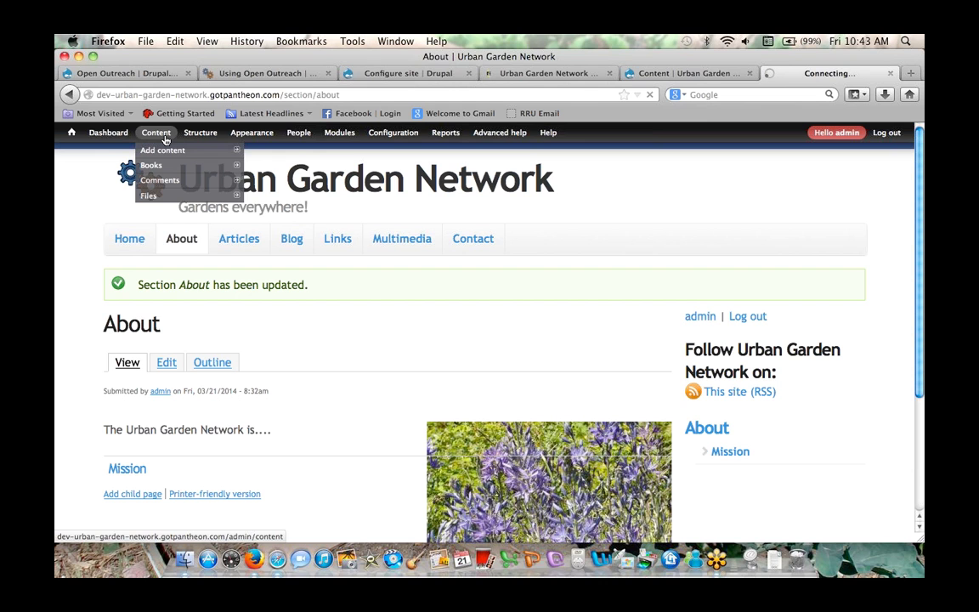
key("Tab")
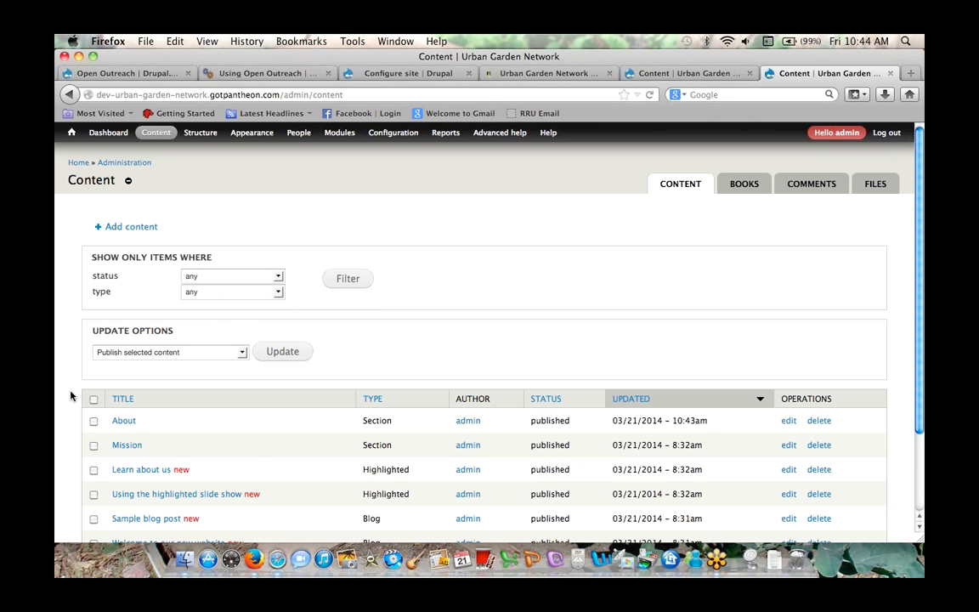
scroll(71, 395, "down", 2)
scroll(71, 395, "down", 1)
left_click(94, 422)
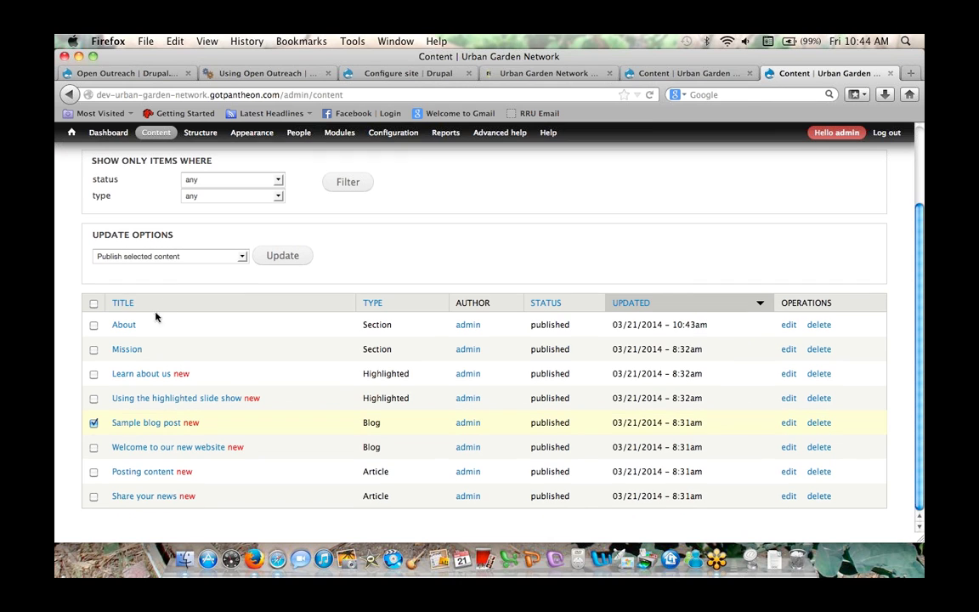
left_click(242, 257)
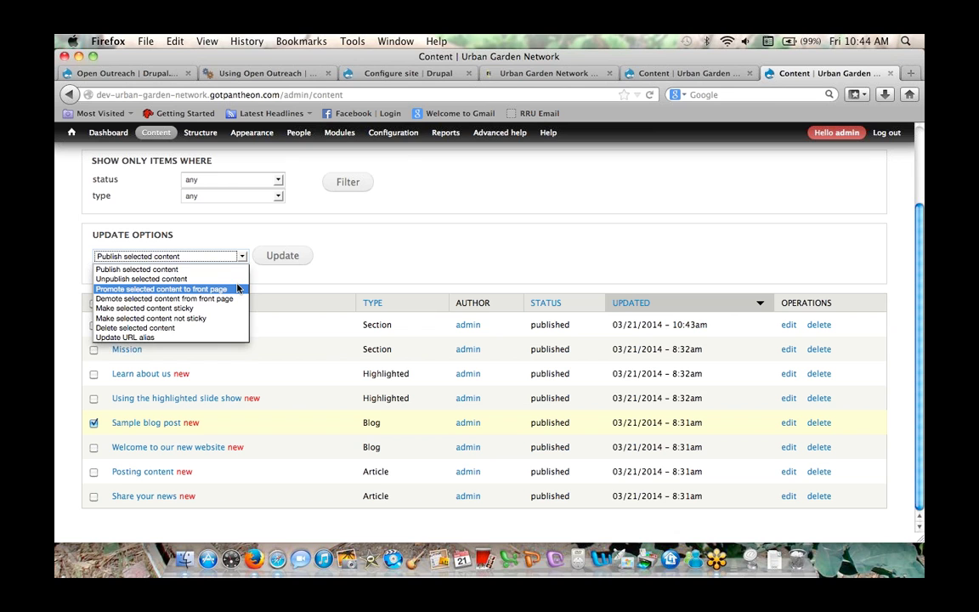
left_click(234, 279)
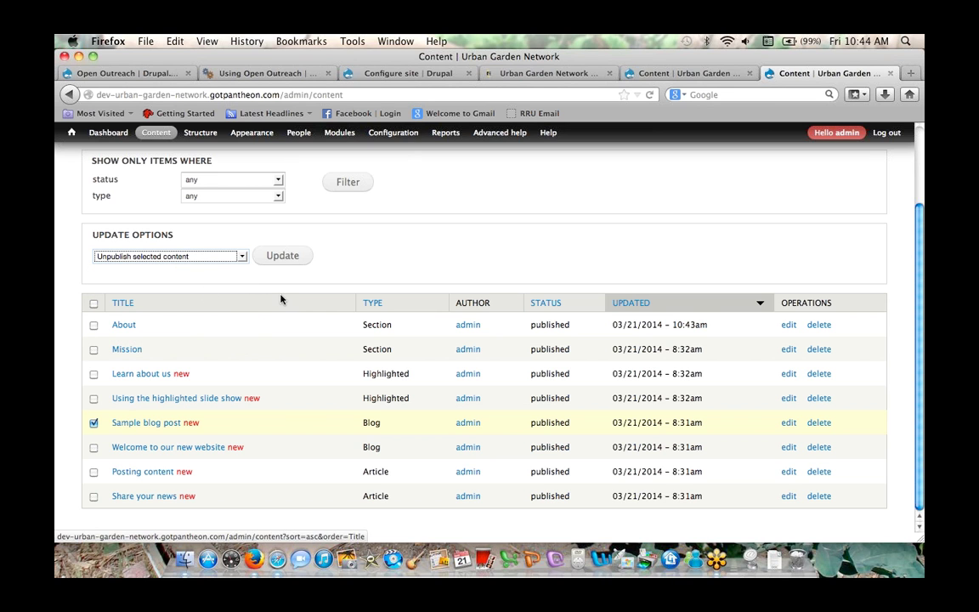
left_click(283, 258)
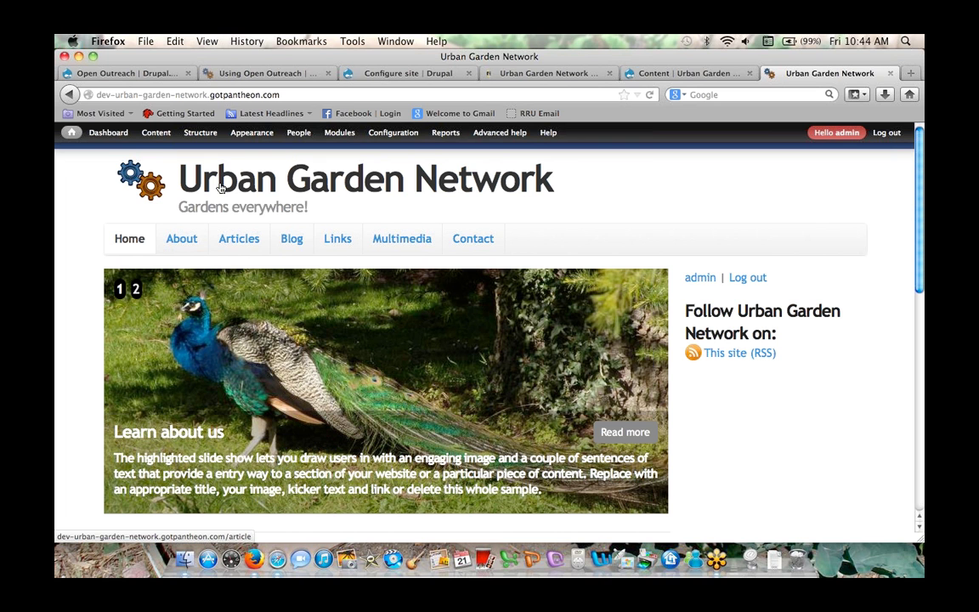
Open the Features administration page from the Structure menu of the admin toolbar
mouse_move(201, 133)
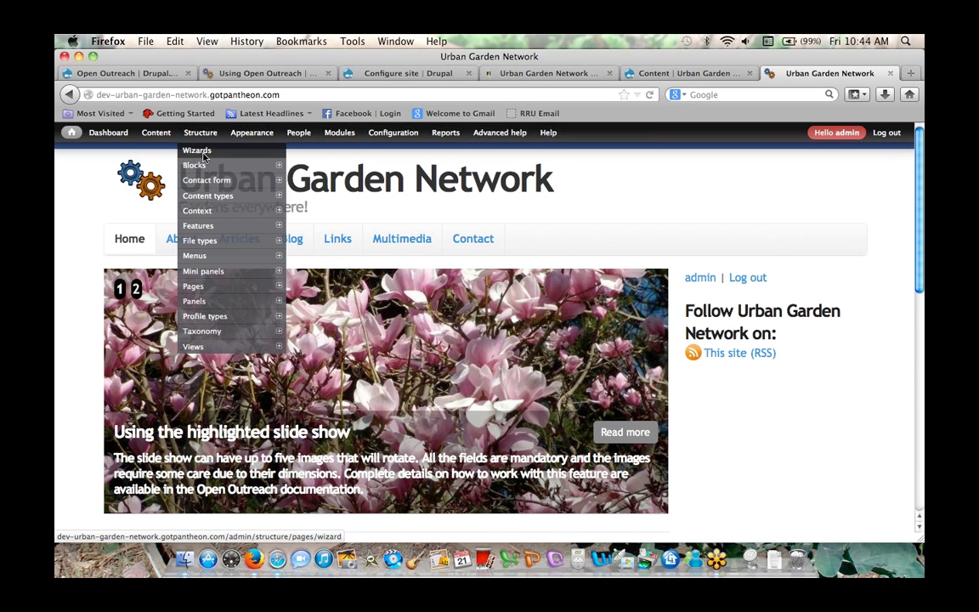
mouse_move(205, 182)
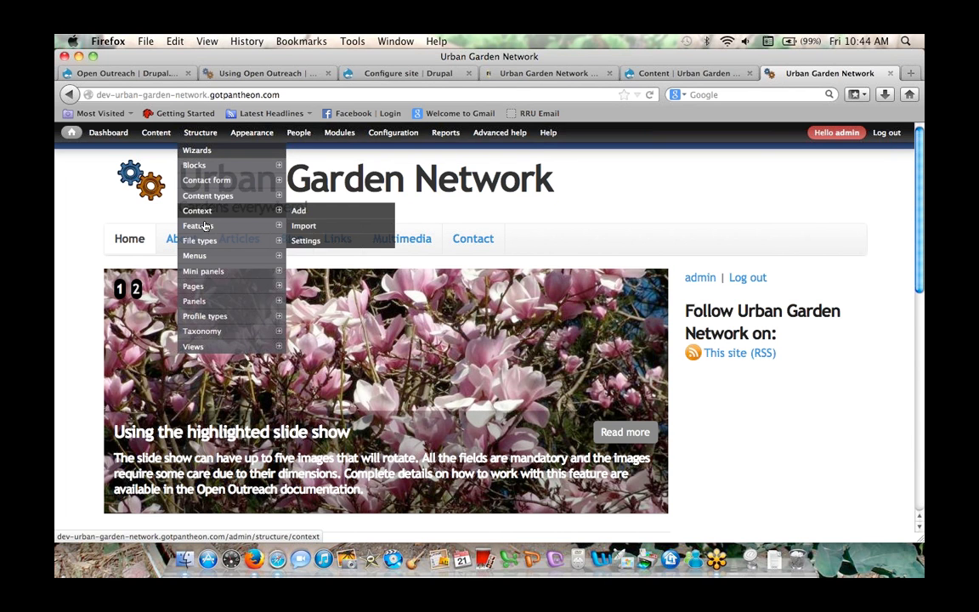
left_click(204, 225)
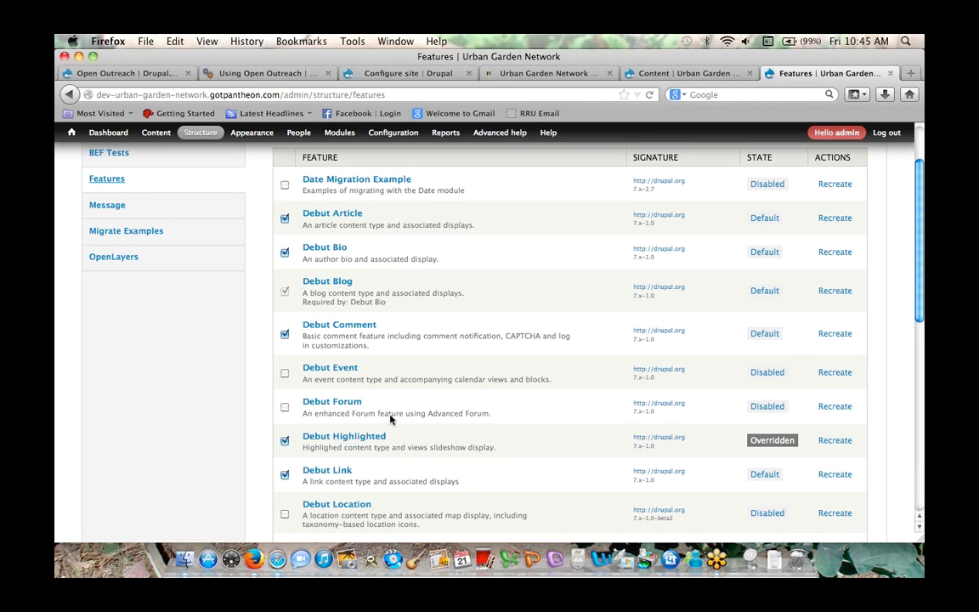
Tick the Debut Location feature for enabling and scroll down to the Save settings button
scroll(391, 418, "down", 1)
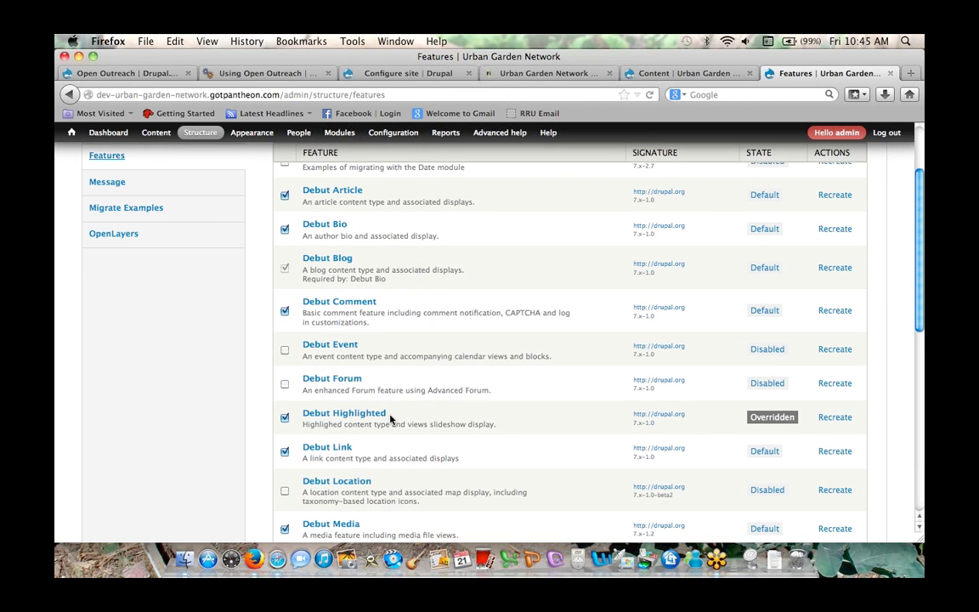
scroll(391, 419, "down", 3)
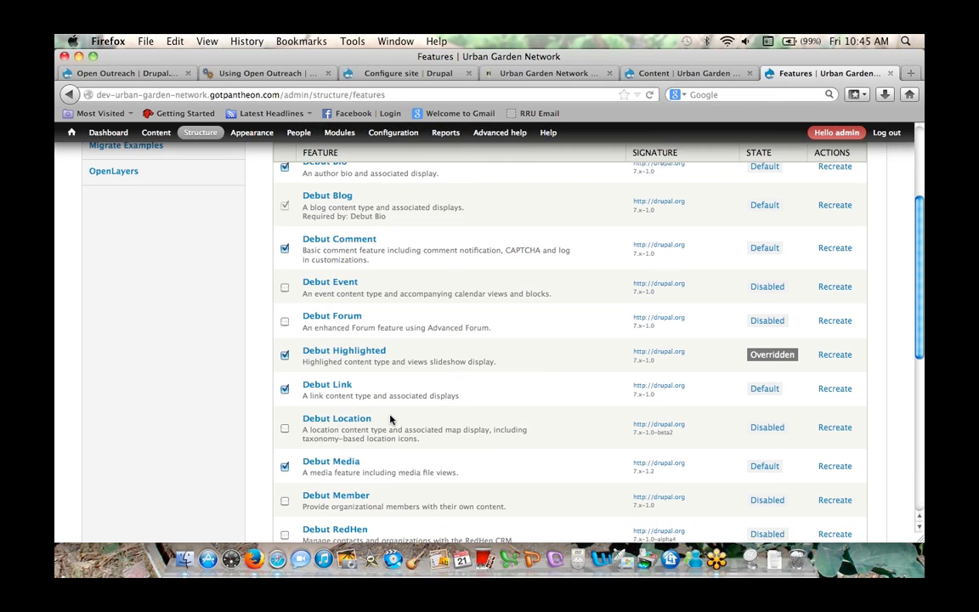
left_click(285, 427)
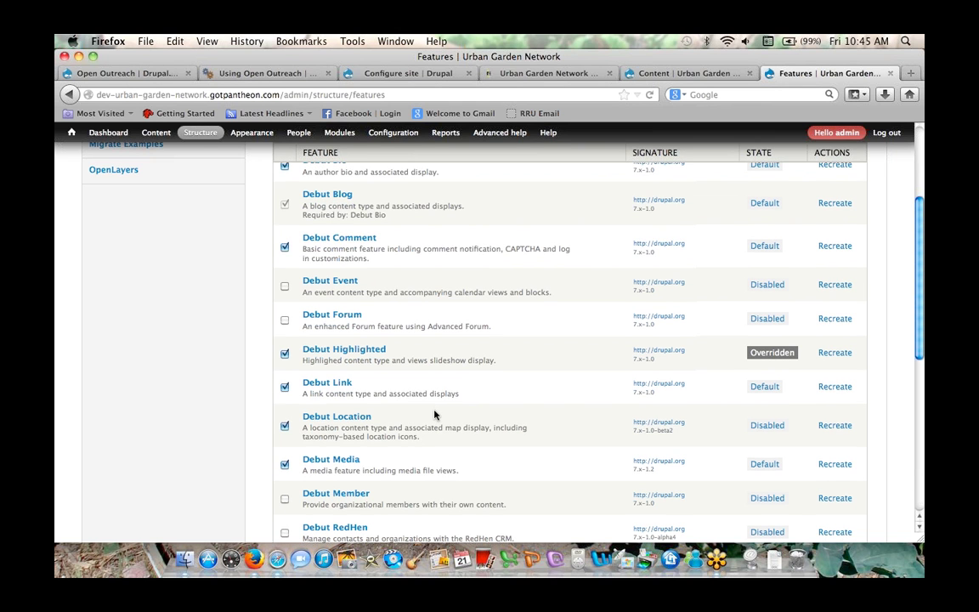
scroll(434, 414, "down", 1)
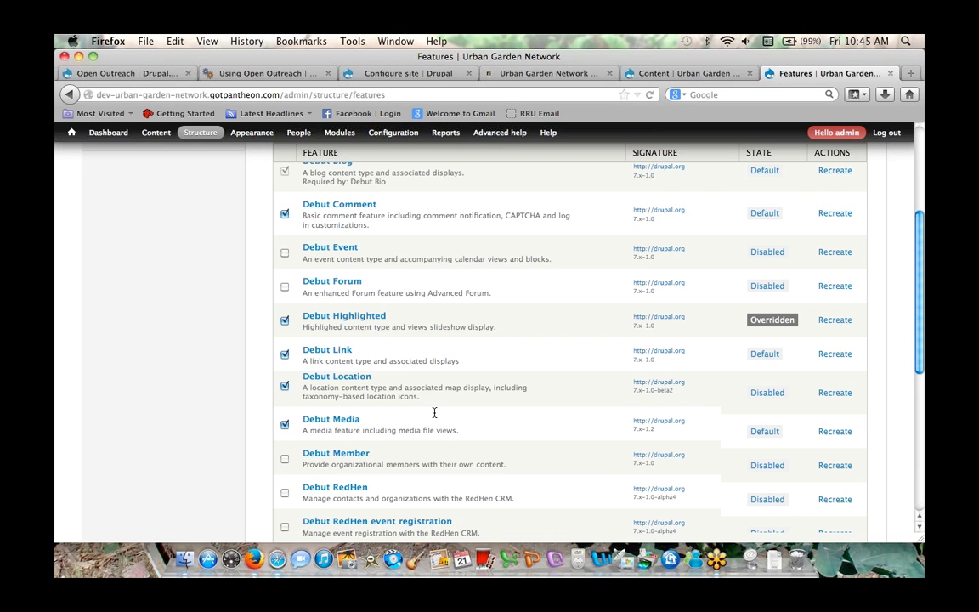
scroll(434, 413, "down", 2)
scroll(435, 412, "down", 8)
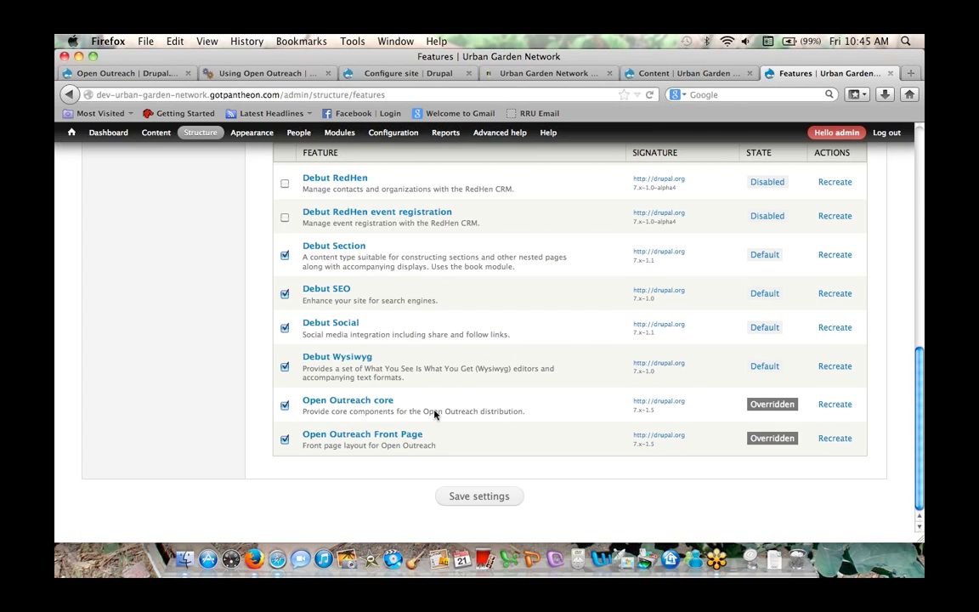
scroll(466, 382, "up", 4)
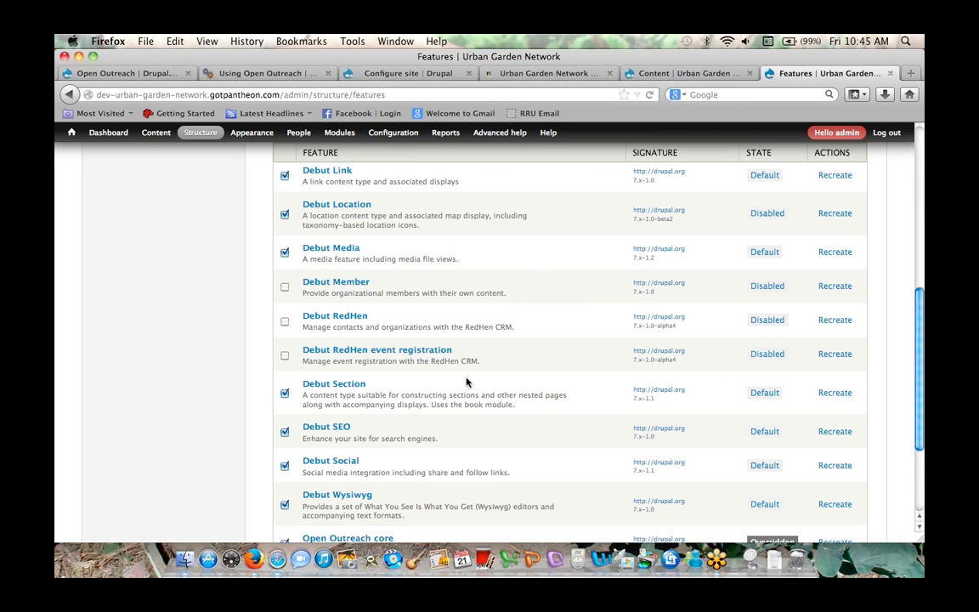
scroll(466, 383, "down", 4)
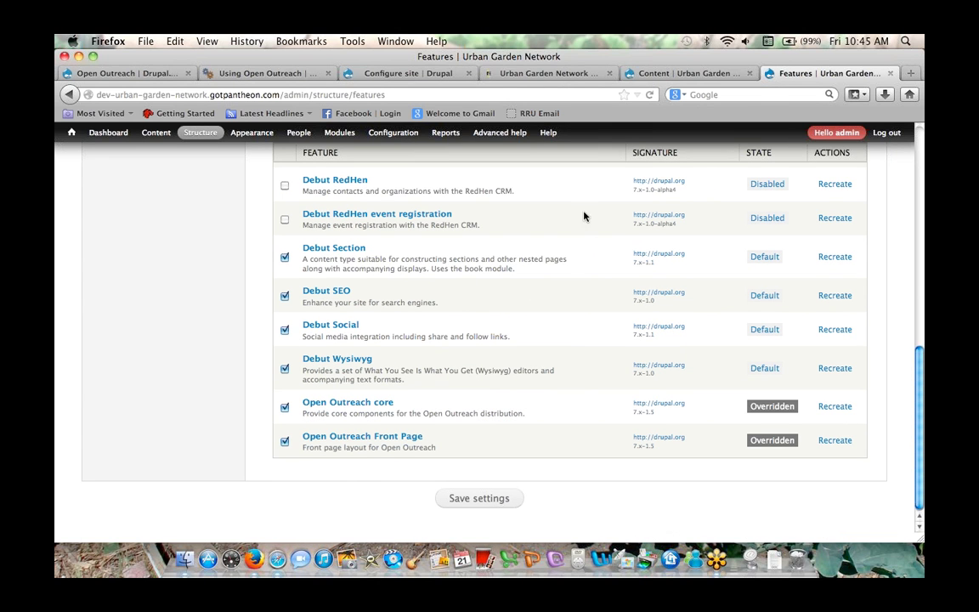
On the site's Pantheon dashboard, view the Development backup log, then show the Test environment
left_click(532, 75)
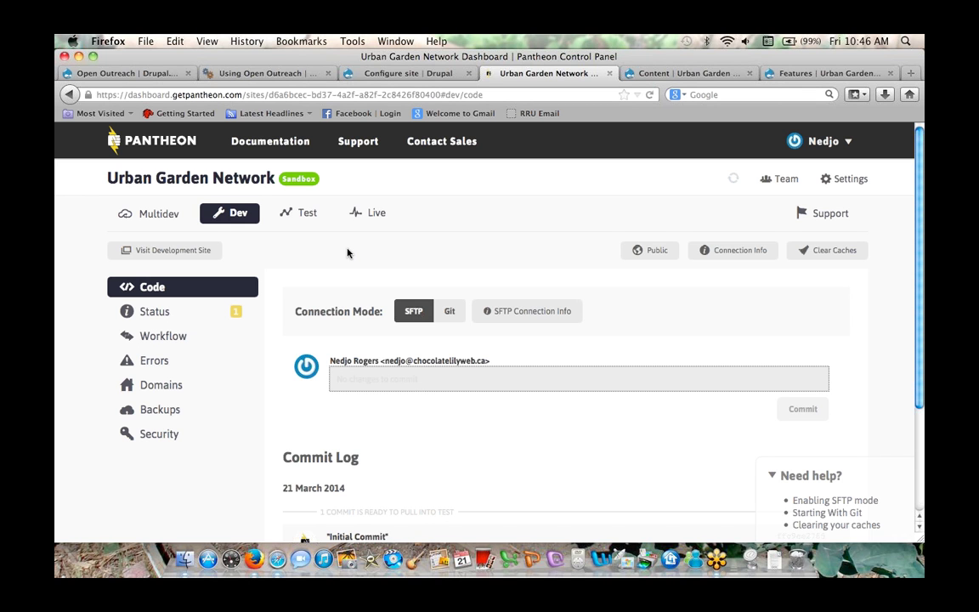
left_click(166, 416)
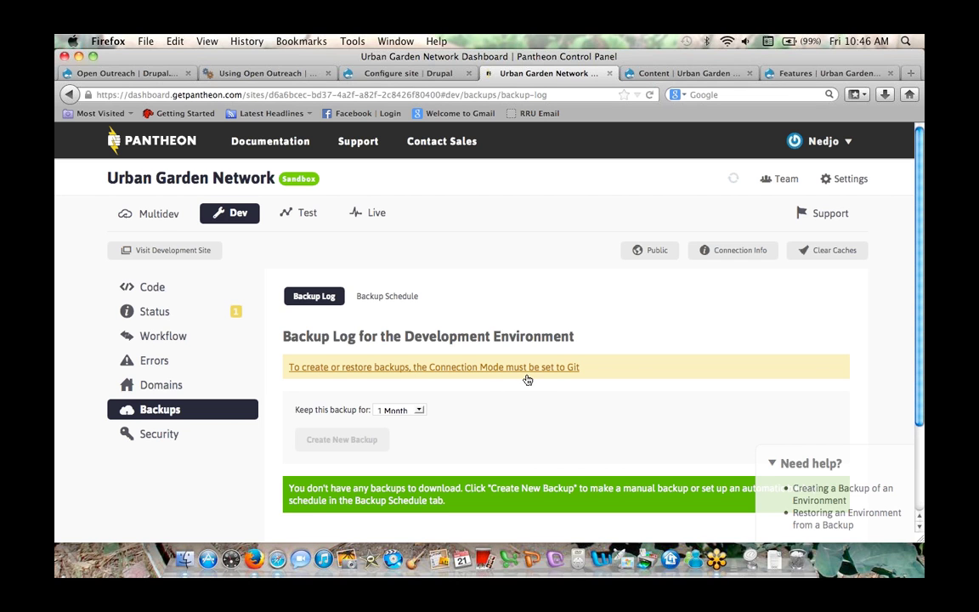
left_click(307, 215)
left_click(308, 215)
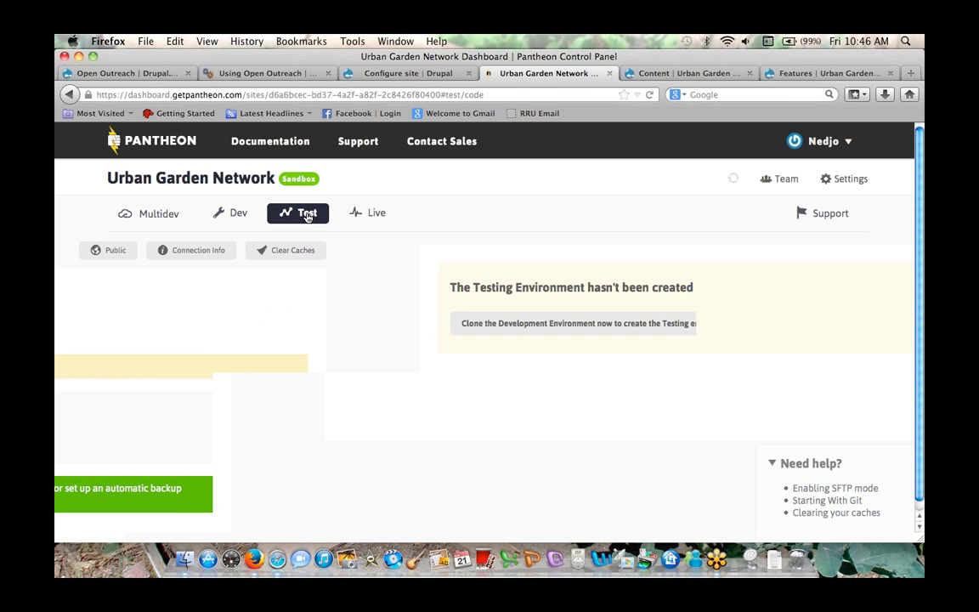
Clone Development into a new Testing environment, then go back to Dev and the Drupal content tab
left_click(308, 326)
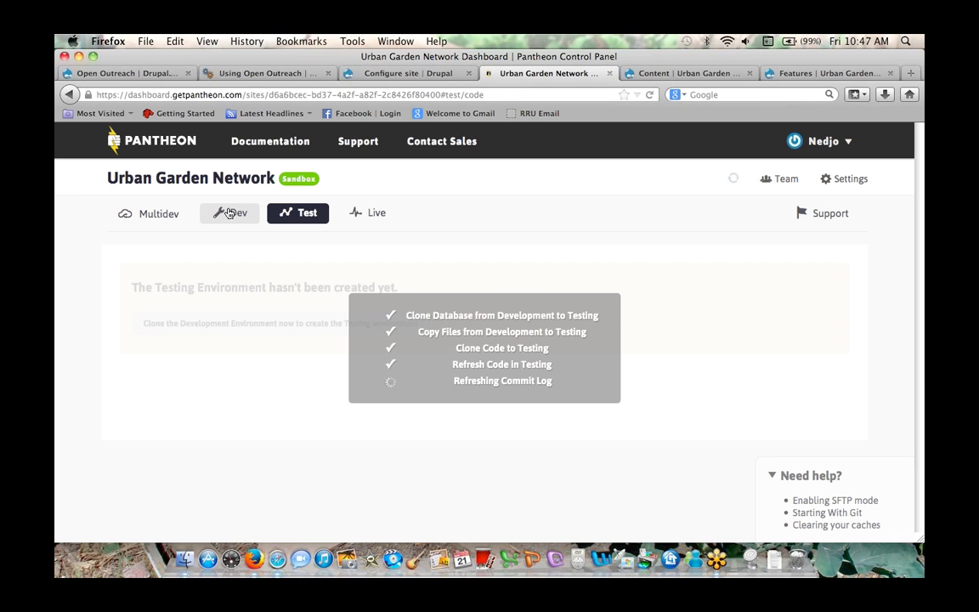
left_click(229, 215)
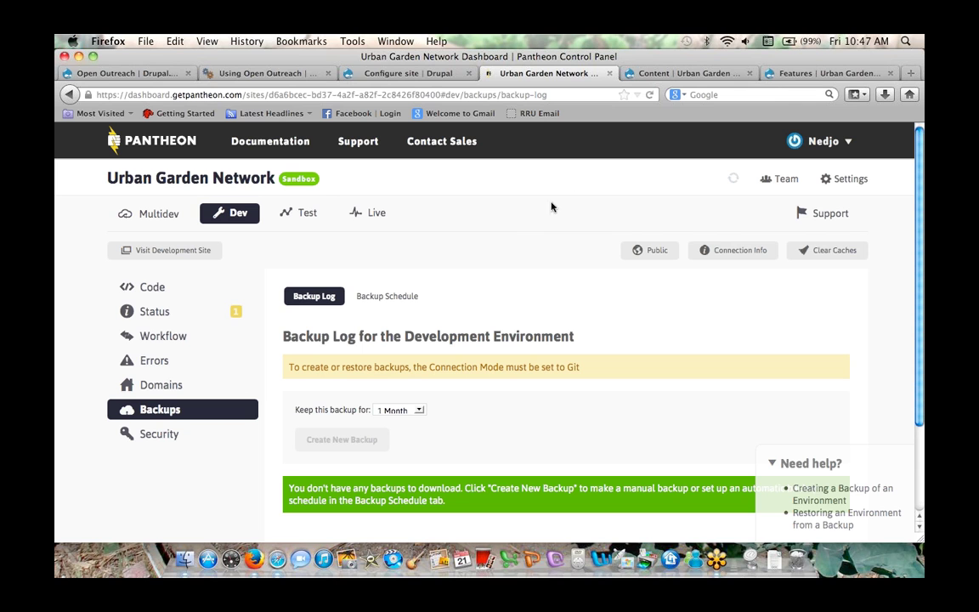
left_click(684, 73)
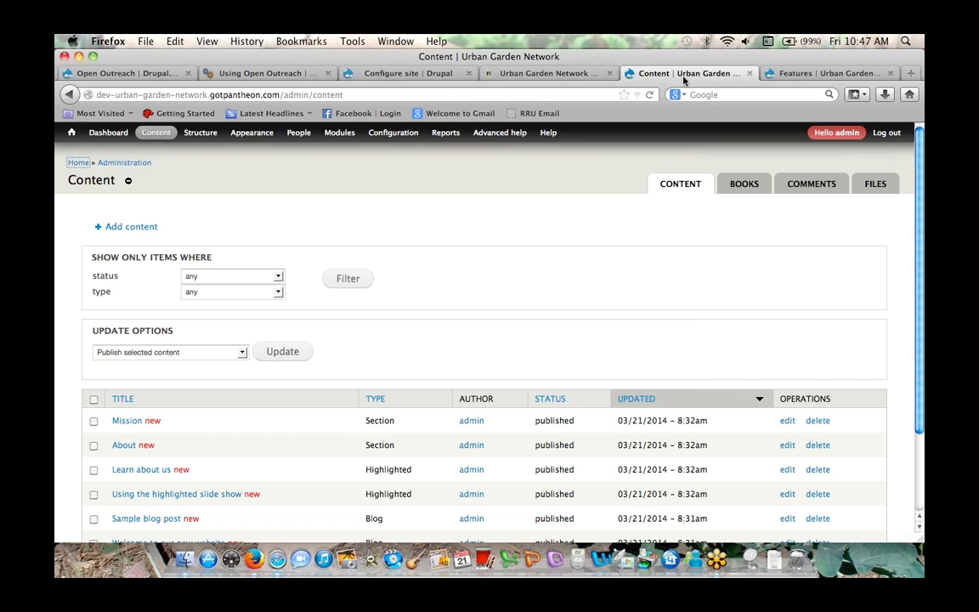
Return to the Features tab and scroll through the list to the Debut Location feature
left_click(794, 74)
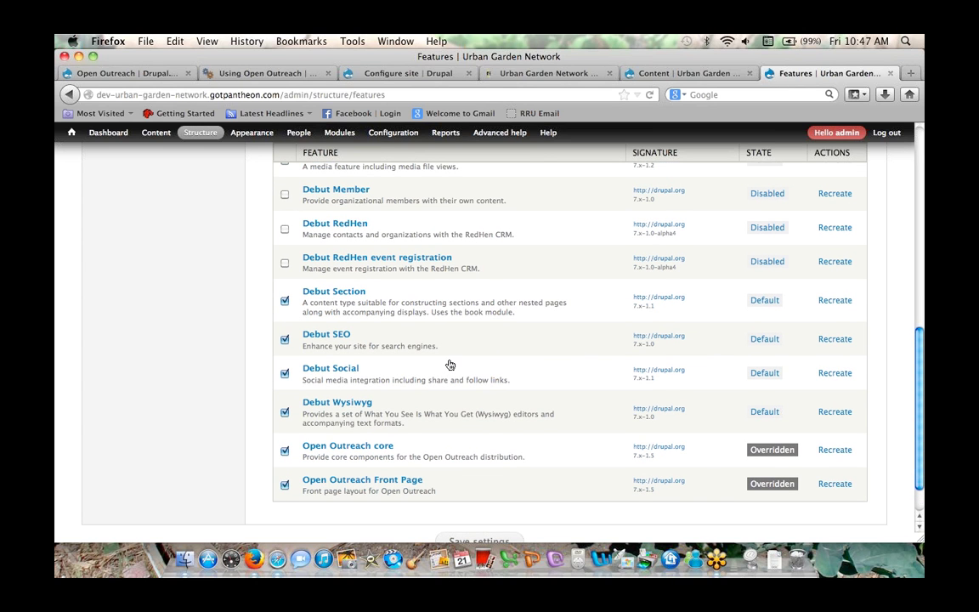
scroll(450, 365, "up", 3)
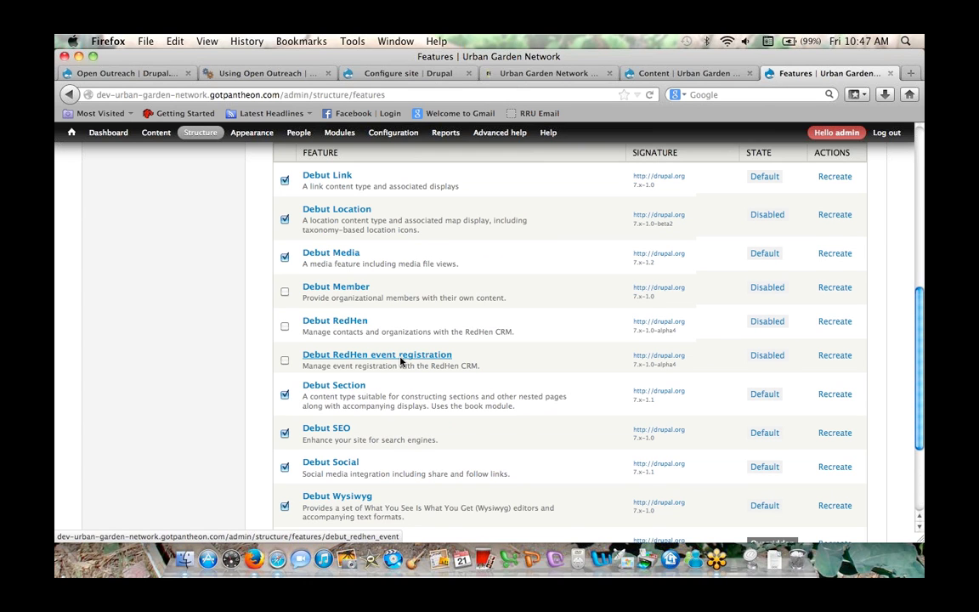
scroll(493, 503, "up", 1)
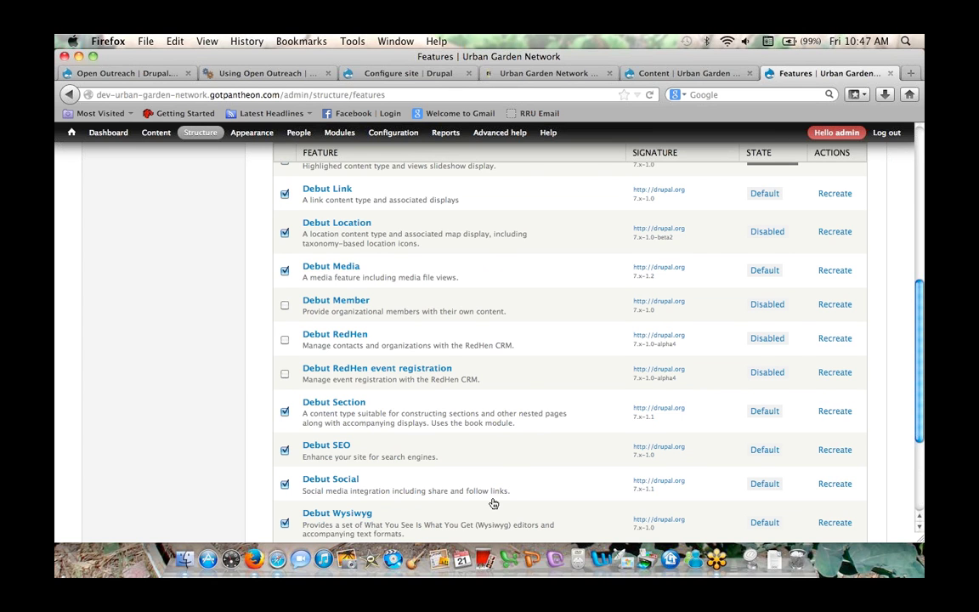
scroll(493, 503, "down", 5)
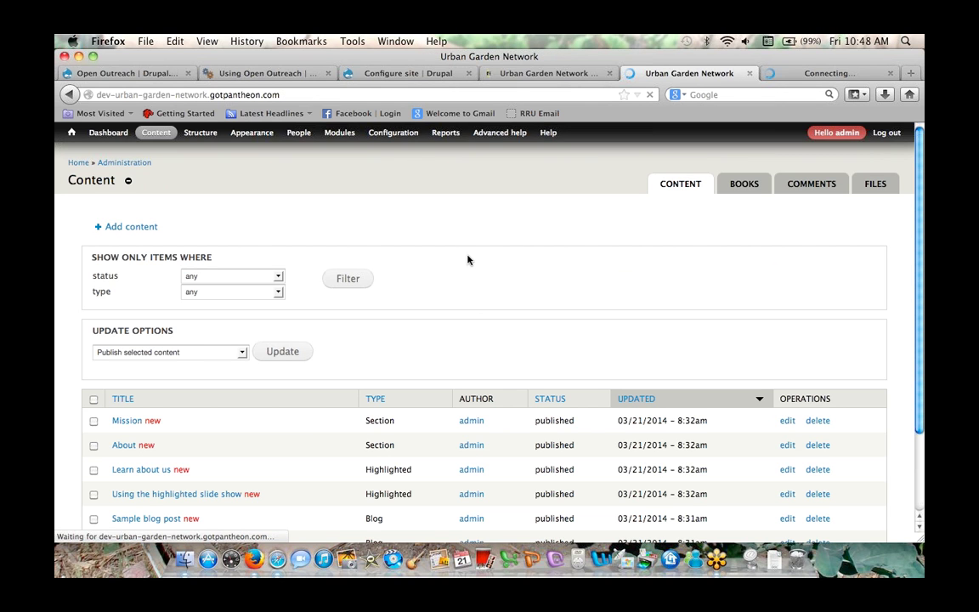
Bring up the newly opened Appearance tab, then switch back to the site homepage tab
mouse_move(251, 138)
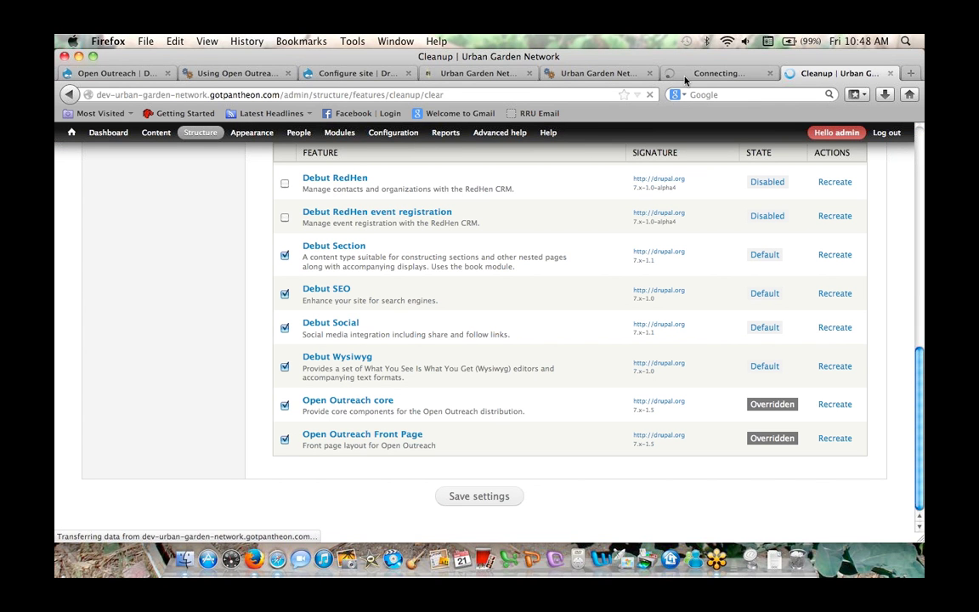
left_click(685, 76)
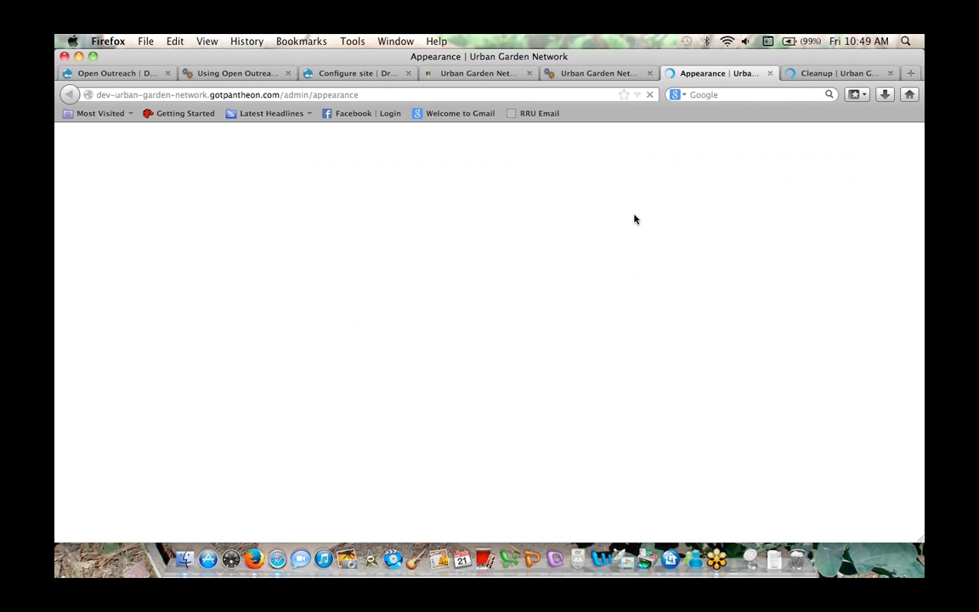
key("ctrl+shift+Tab")
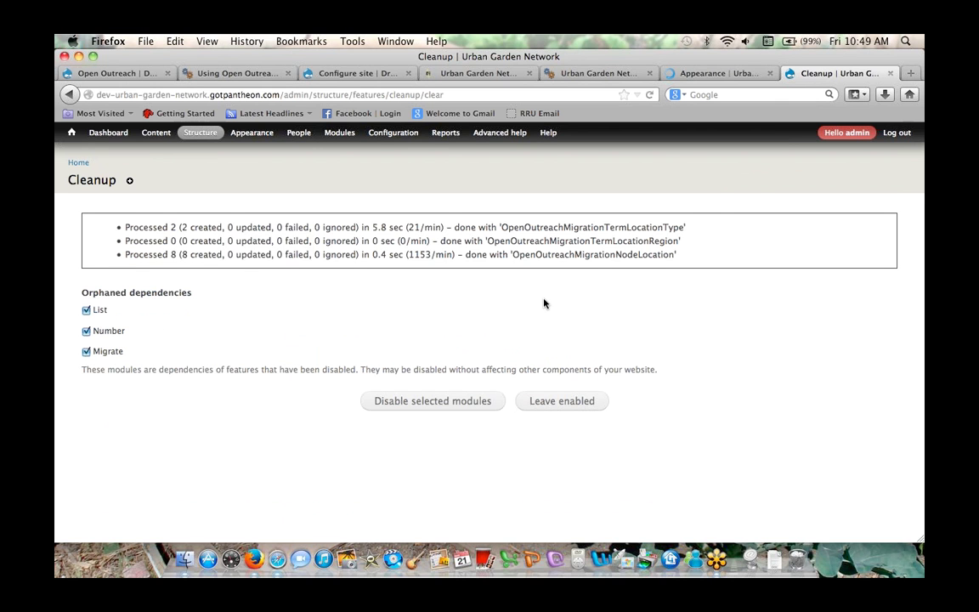
Switch to the Appearance tab listing the Outreach and Bartik themes
key("ctrl+shift+Tab")
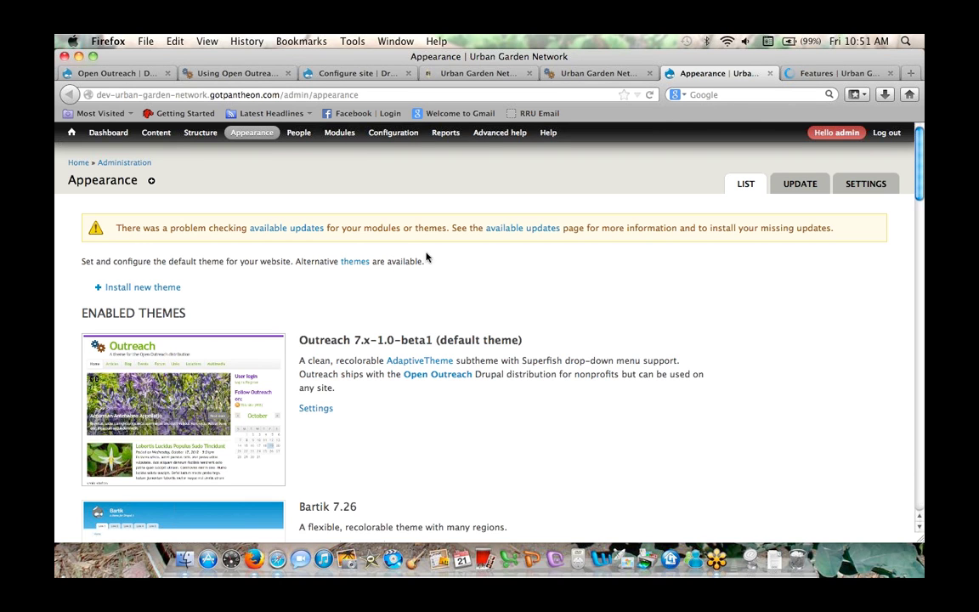
Open the People > Roles page in a new tab, then return to the Appearance tab
mouse_move(298, 138)
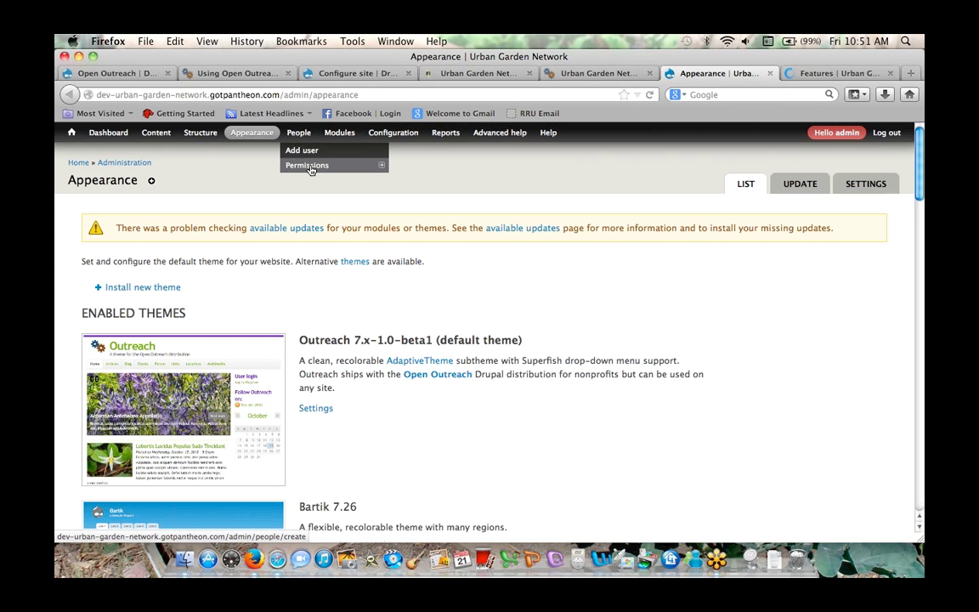
mouse_move(312, 168)
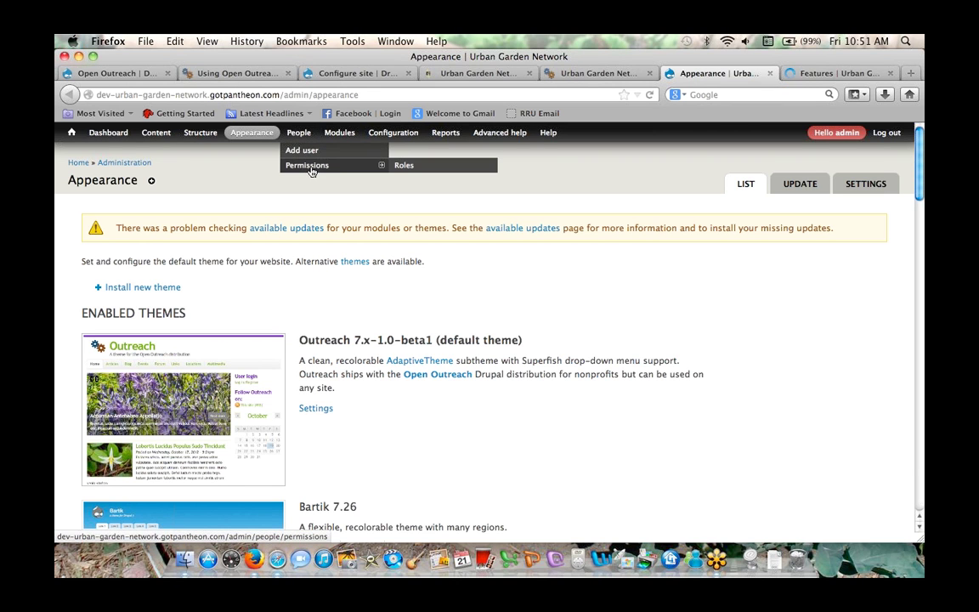
right_click(407, 169)
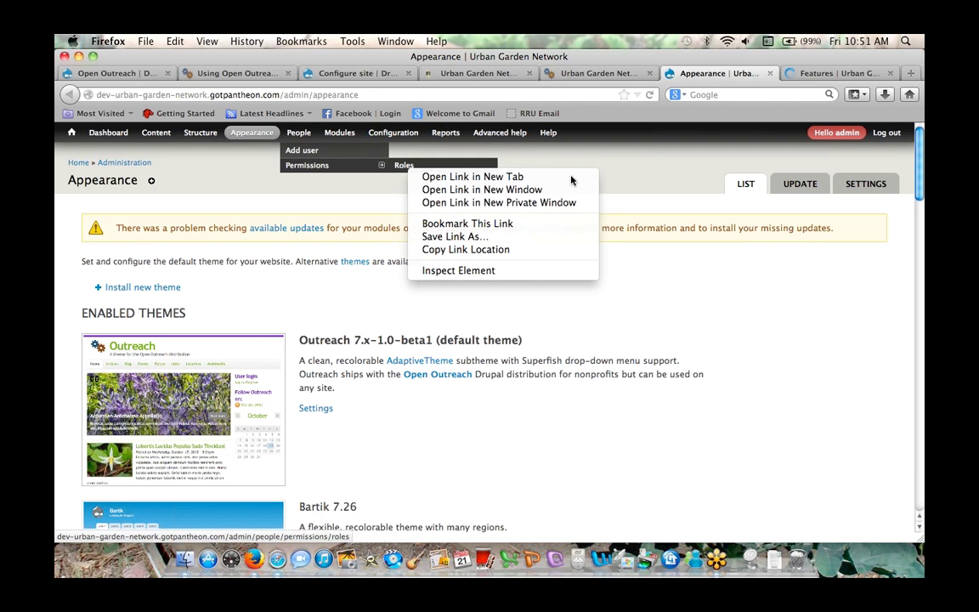
left_click(571, 180)
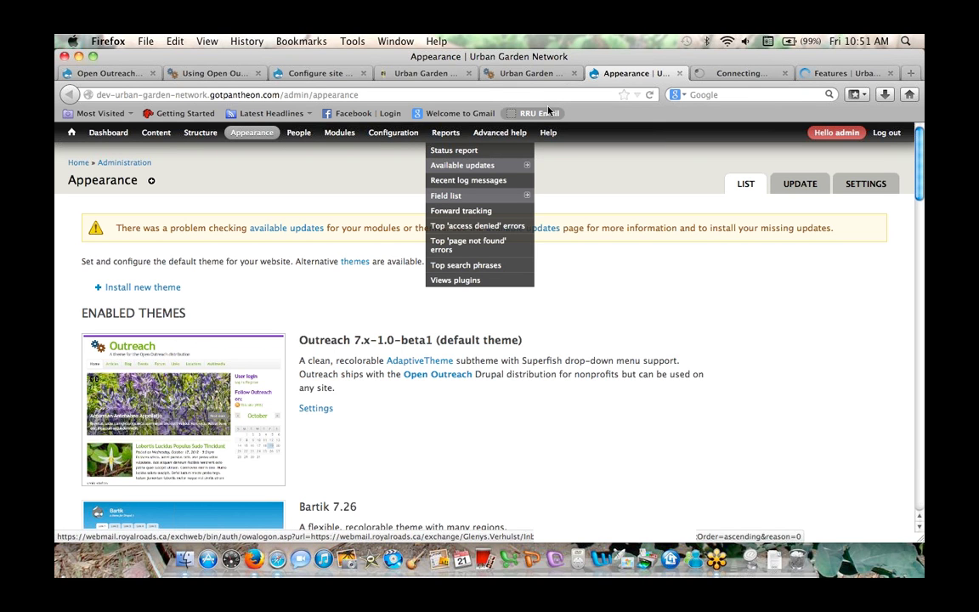
left_click(525, 263)
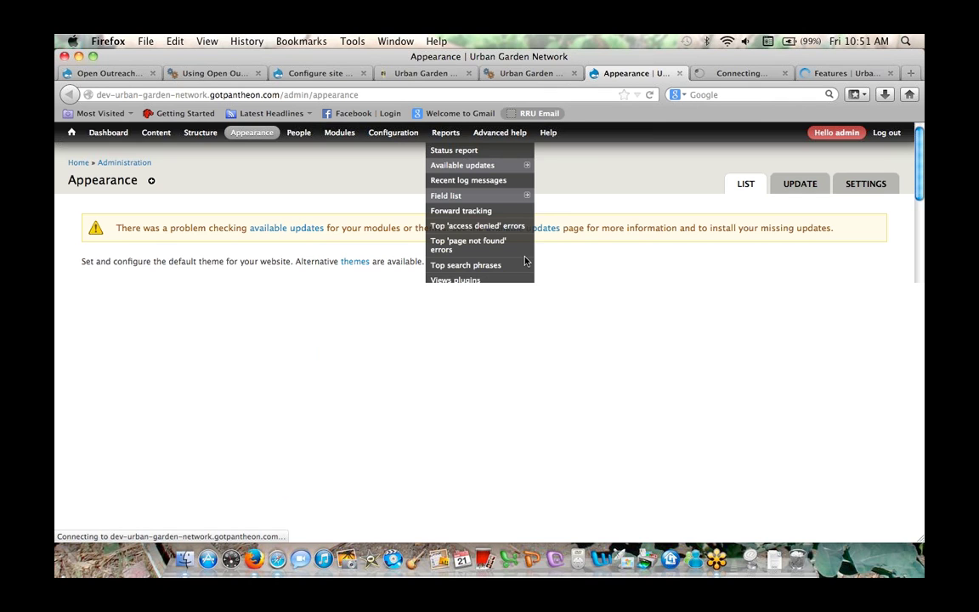
key("ctrl+Tab")
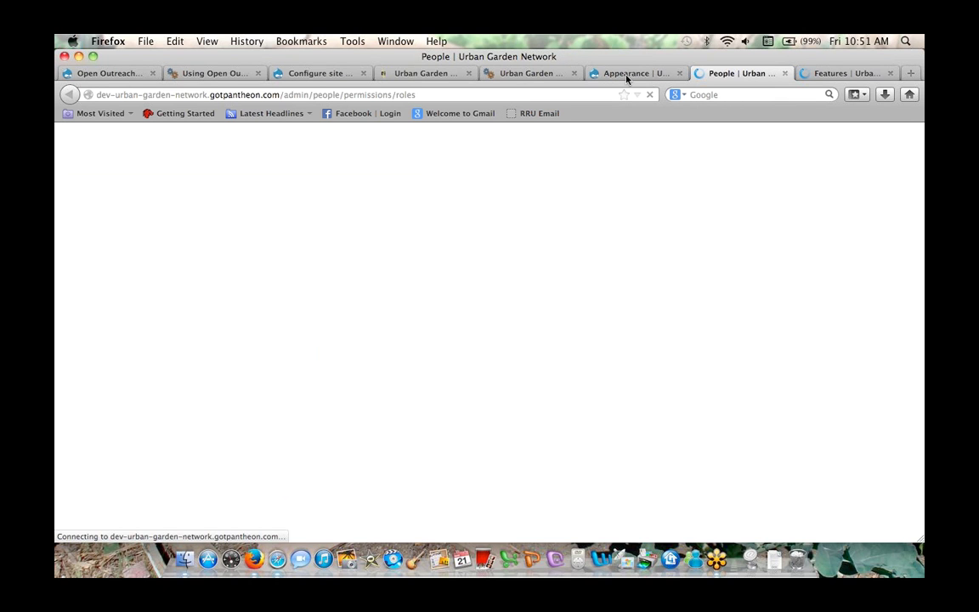
left_click(624, 76)
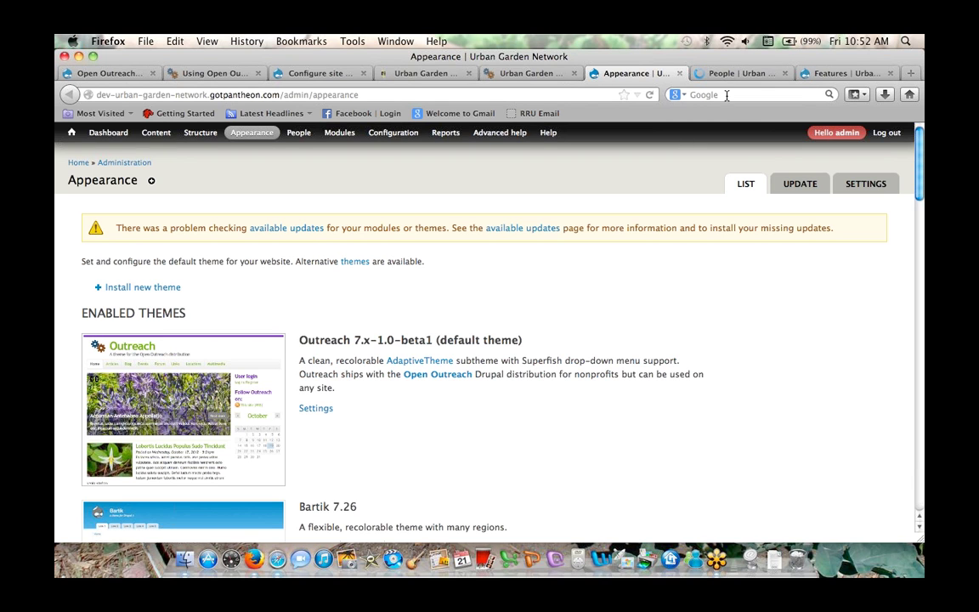
Switch to the Features list tab, then go back to the Urban Garden Network front page
left_click(829, 74)
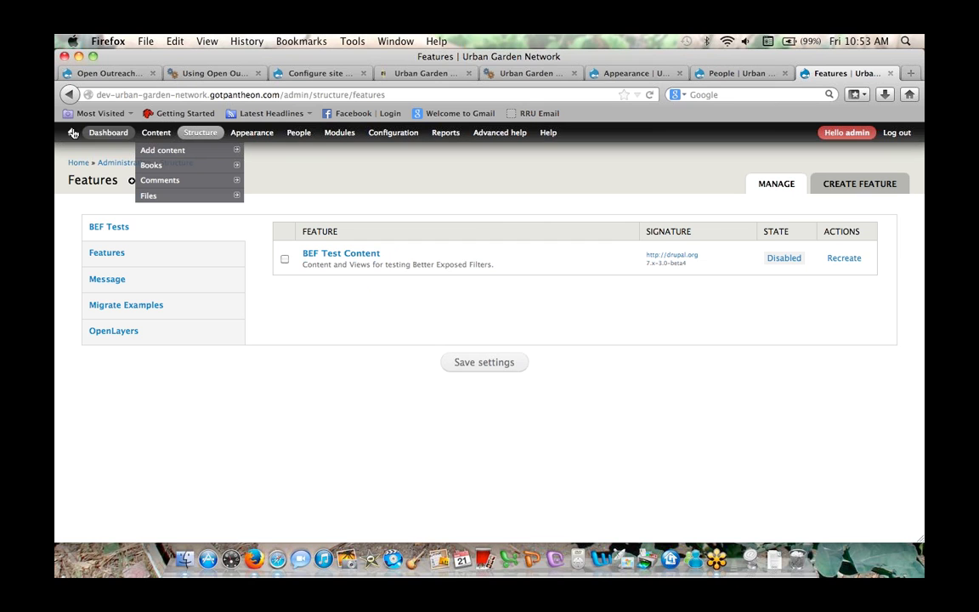
left_click(109, 136)
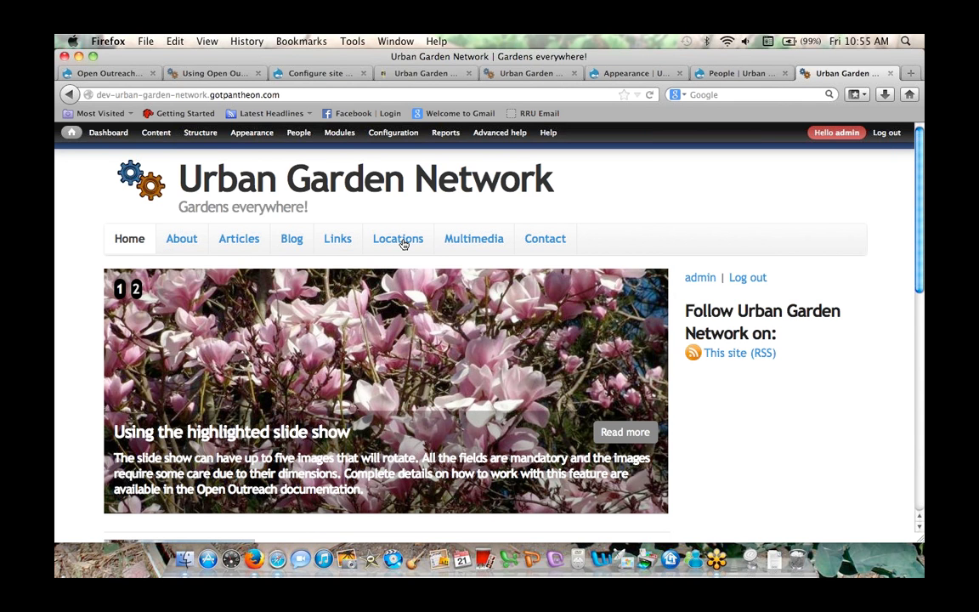
Open the Locations page with the garden map from the main navigation
left_click(404, 242)
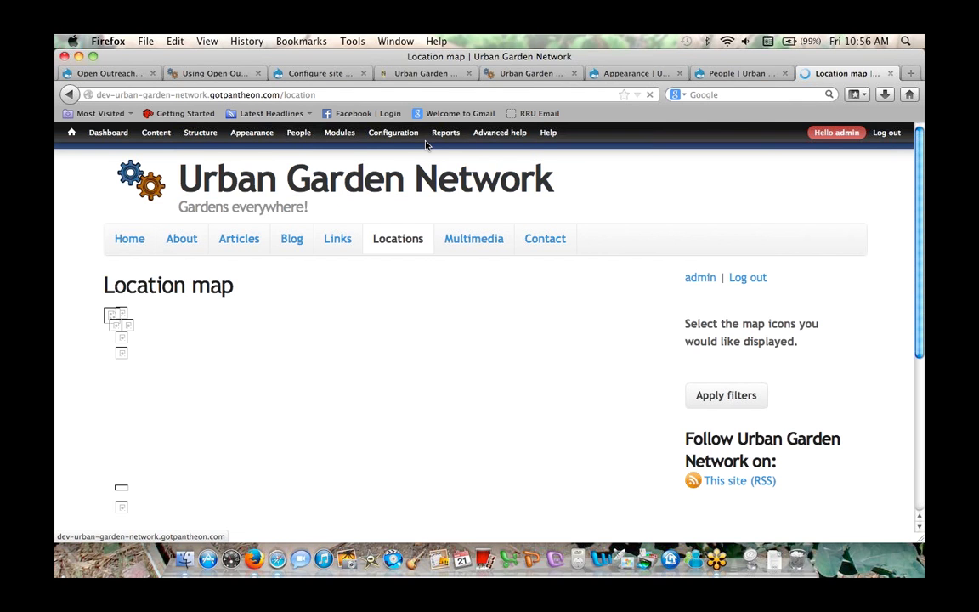
Wait for the OpenLayers Location map to load, then scroll down to see its worldwide garden markers
mouse_move(426, 144)
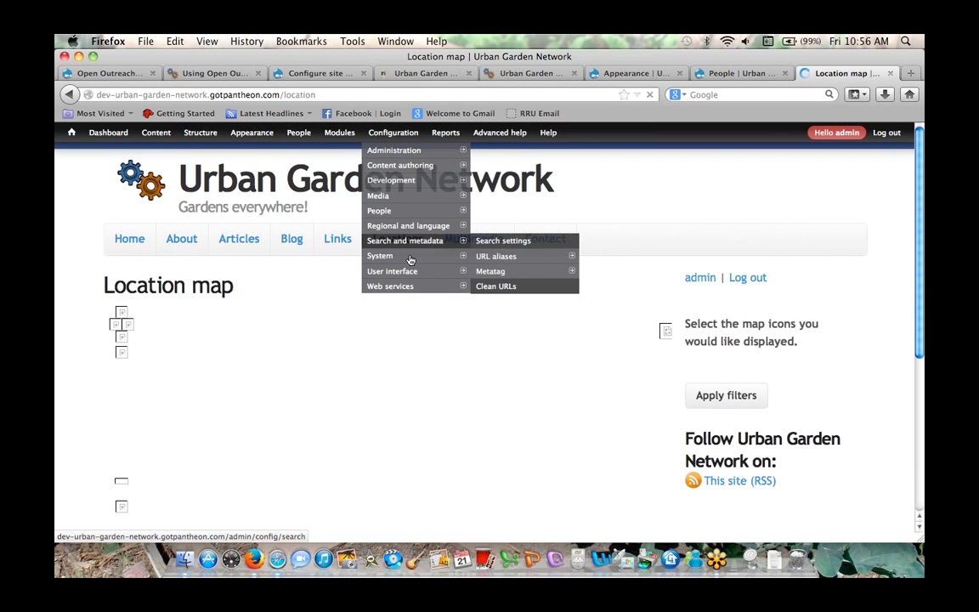
mouse_move(413, 251)
scroll(400, 261, "down", 3)
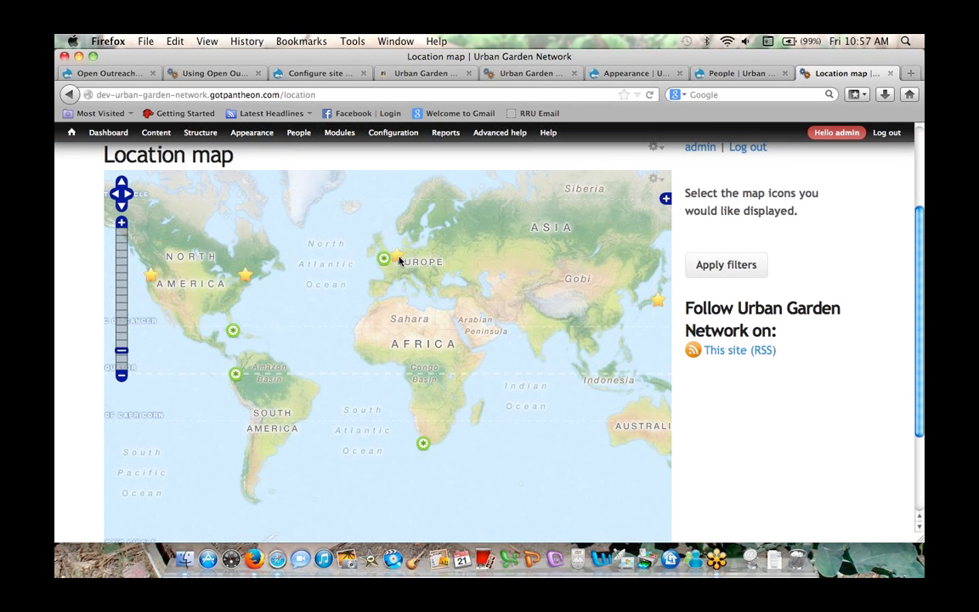